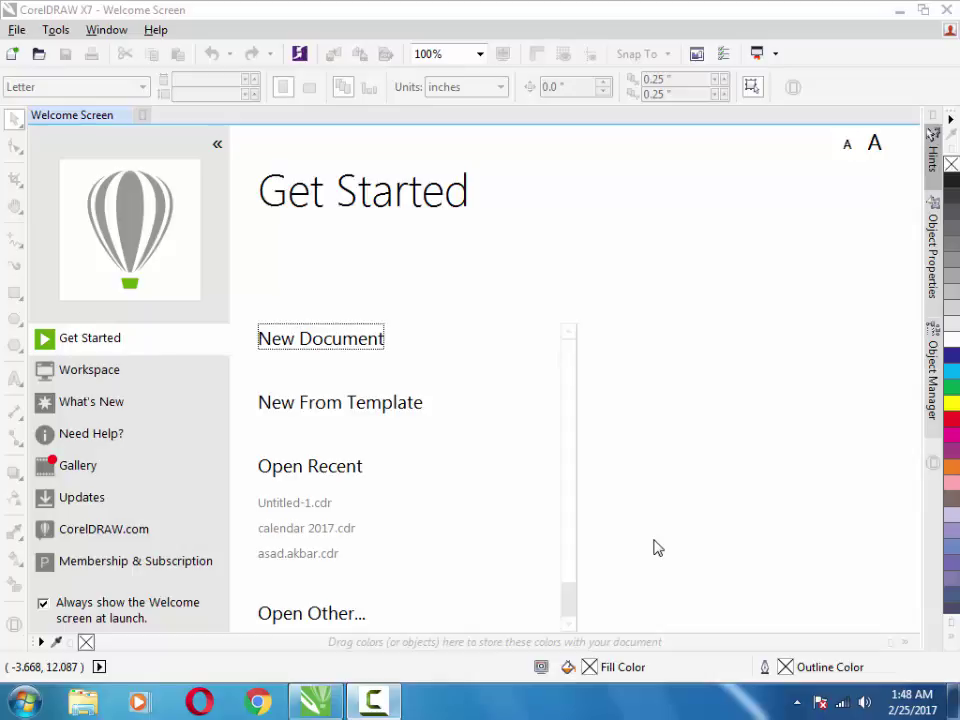
# - Create a new Letter-size document and zoom in on the page
pyautogui.click(262, 340)
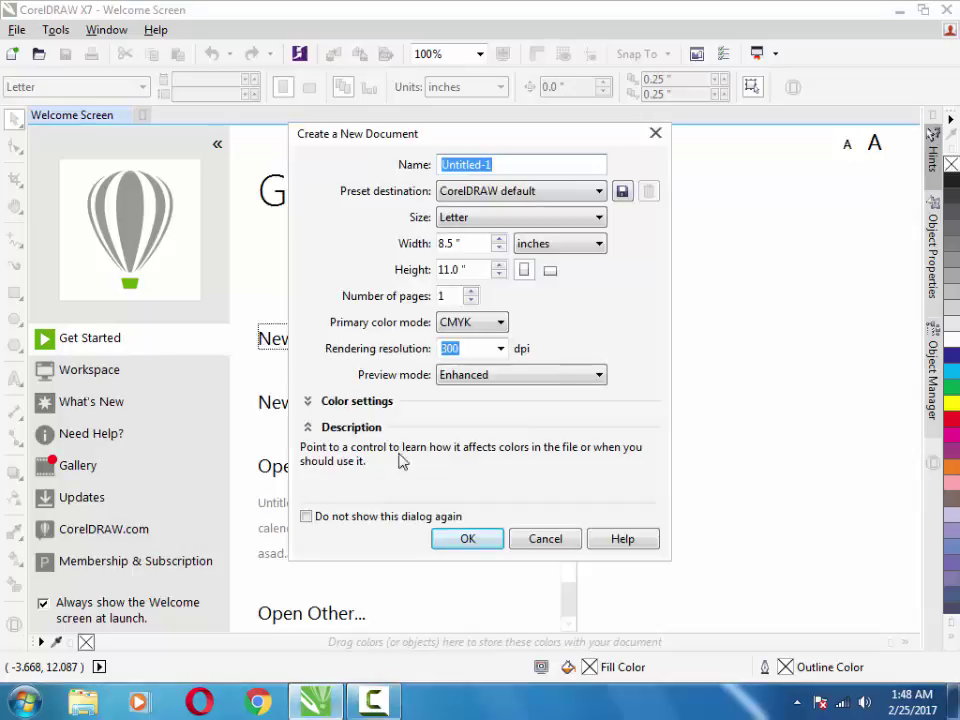
pyautogui.click(462, 538)
pyautogui.click(480, 53)
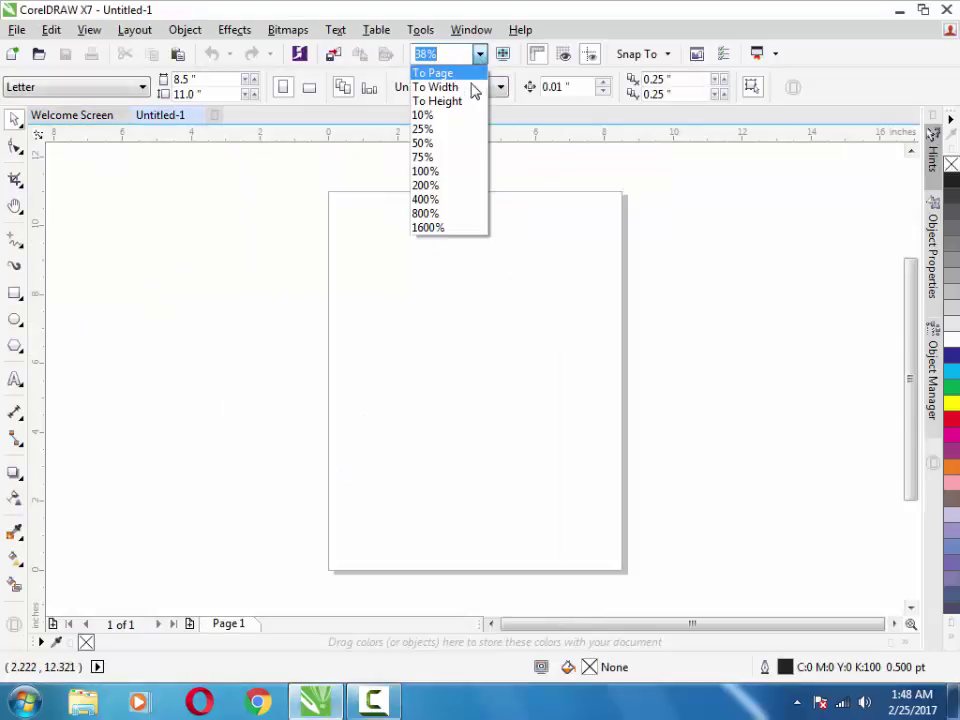
pyautogui.click(467, 100)
pyautogui.scroll(2, 452, 182)
# - Pan the page and place a vertical guideline at the 4-inch mark
pyautogui.press('h')
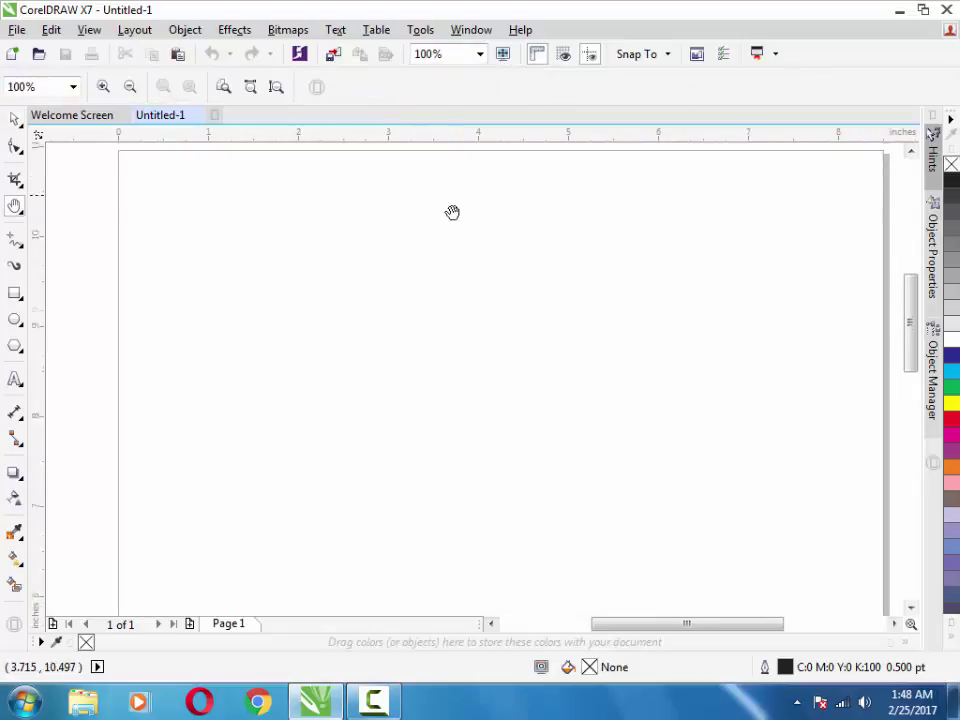
pyautogui.moveTo(452, 212); pyautogui.dragTo(428, 221)
pyautogui.moveTo(36, 300)
pyautogui.mouseDown()
pyautogui.moveTo(279, 300)
pyautogui.moveTo(456, 260)
pyautogui.mouseUp()
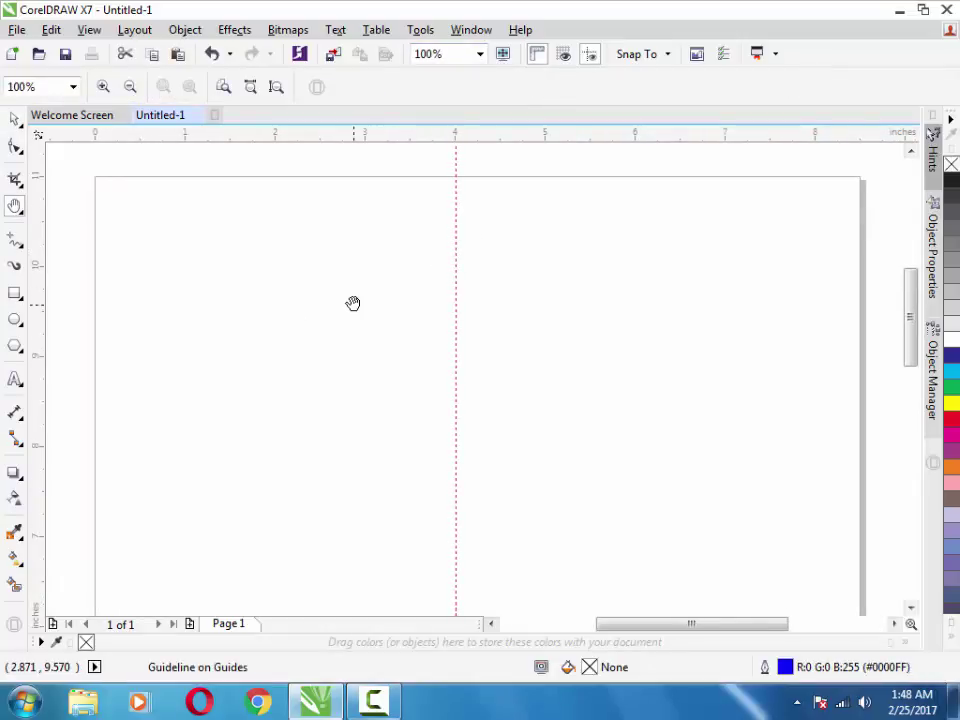
pyautogui.click(19, 248)
# - Draw a closed straight-line half-bodice outline with its centre edge on the 4-inch guideline
pyautogui.click(88, 260)
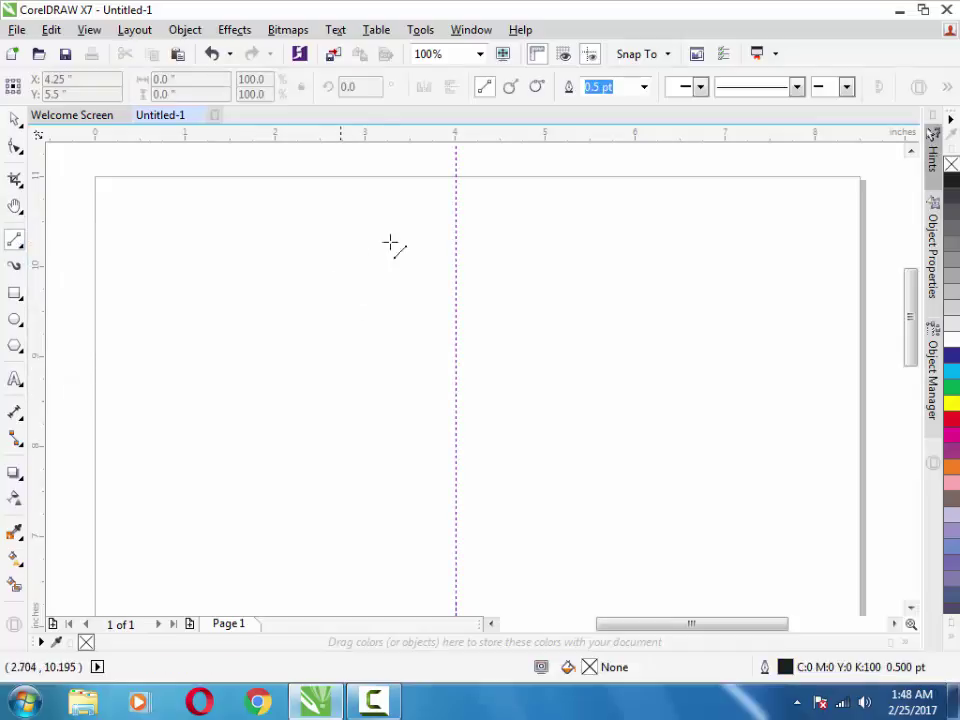
pyautogui.moveTo(456, 260)
pyautogui.mouseDown()
pyautogui.moveTo(387, 259)
pyautogui.moveTo(340, 298)
pyautogui.moveTo(272, 328)
pyautogui.moveTo(270, 315)
pyautogui.moveTo(279, 422)
pyautogui.moveTo(296, 461)
pyautogui.moveTo(278, 482)
pyautogui.moveTo(274, 540)
pyautogui.moveTo(296, 462)
pyautogui.moveTo(272, 318)
pyautogui.moveTo(317, 465)
pyautogui.moveTo(302, 492)
pyautogui.mouseUp()
pyautogui.click(283, 519)
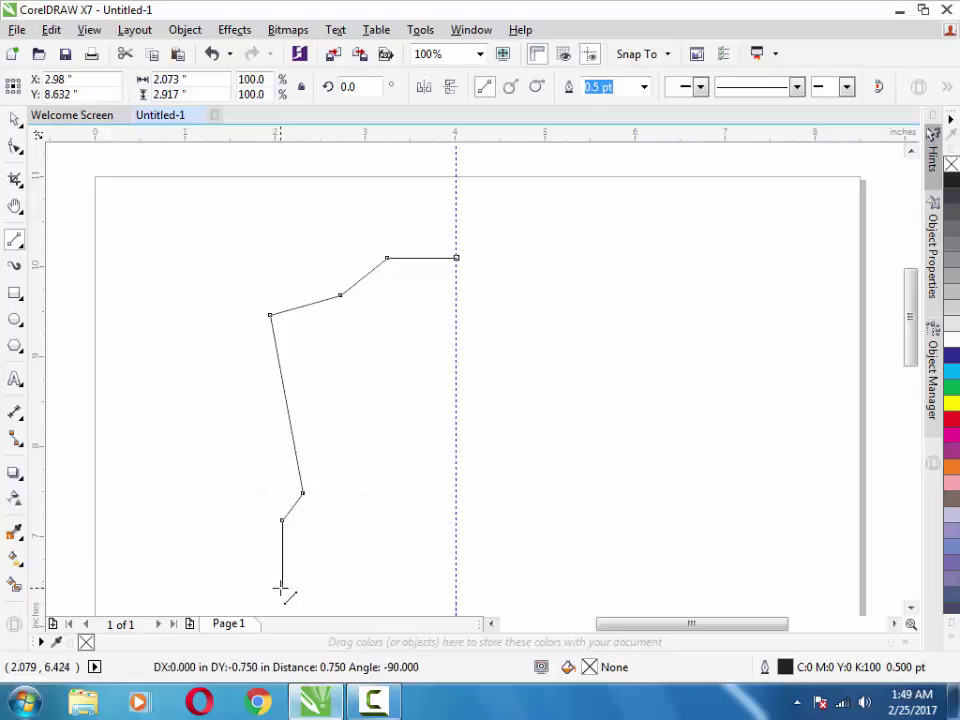
pyautogui.scroll(-1, 285, 600)
pyautogui.scroll(-1, 285, 591)
pyautogui.click(283, 549)
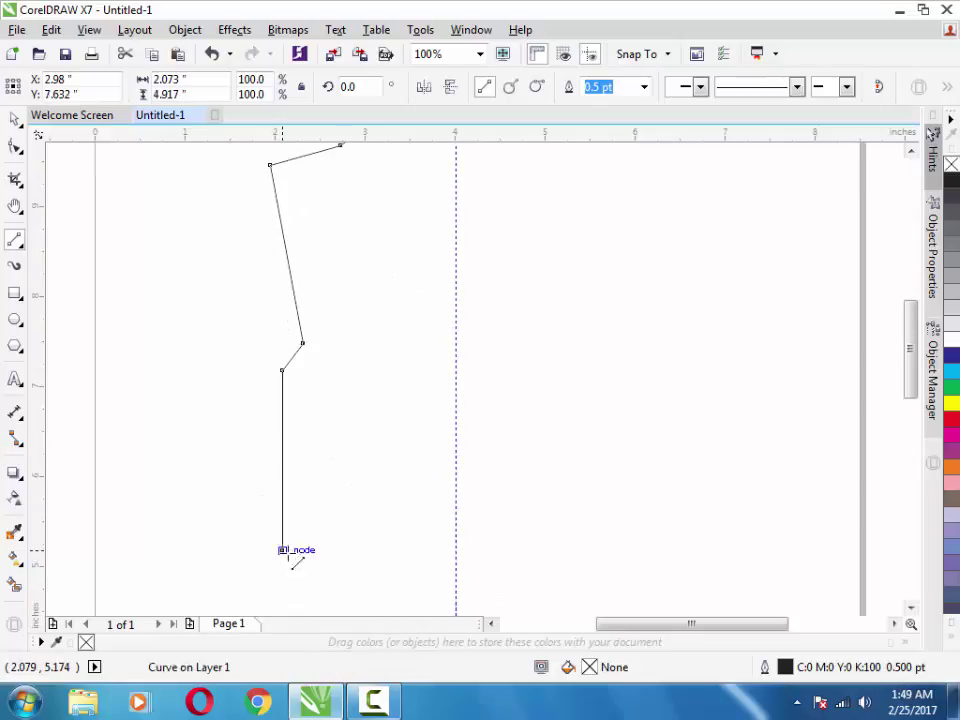
pyautogui.click(456, 549)
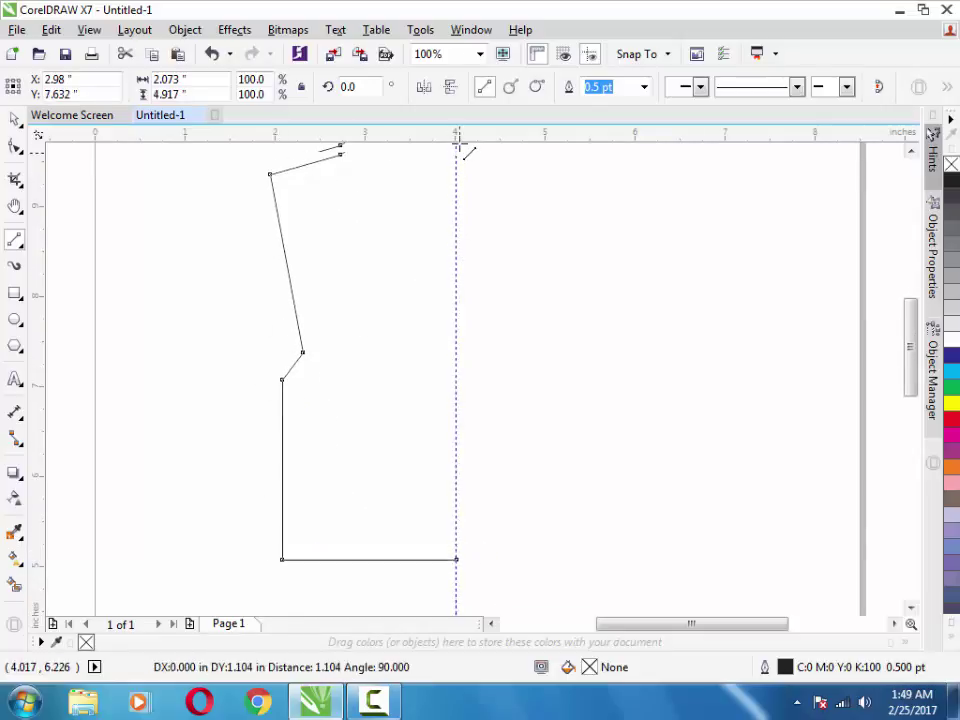
pyautogui.scroll(1, 456, 150)
pyautogui.click(456, 182)
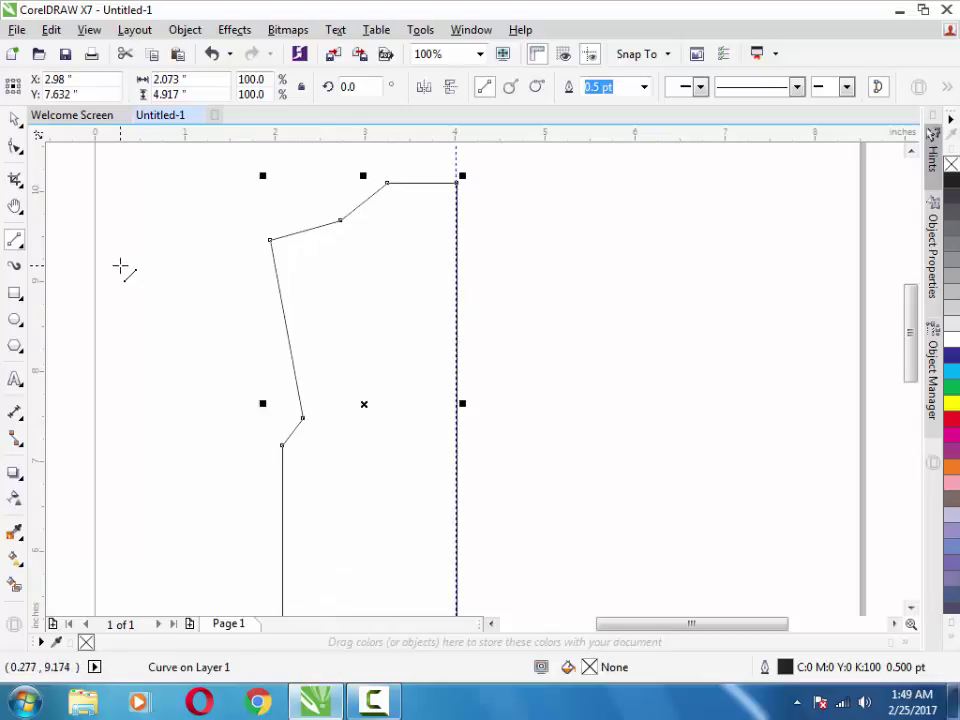
pyautogui.press('F10')
# - Bend the half bodice's neck and shoulder segments into smooth curves
pyautogui.press('space')
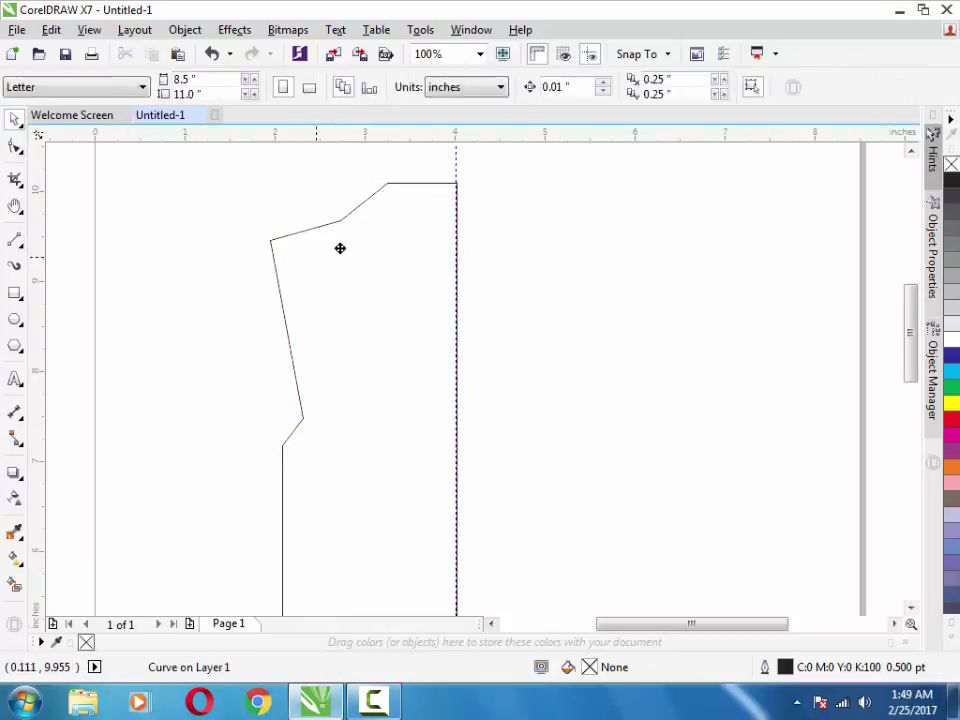
pyautogui.click(16, 148)
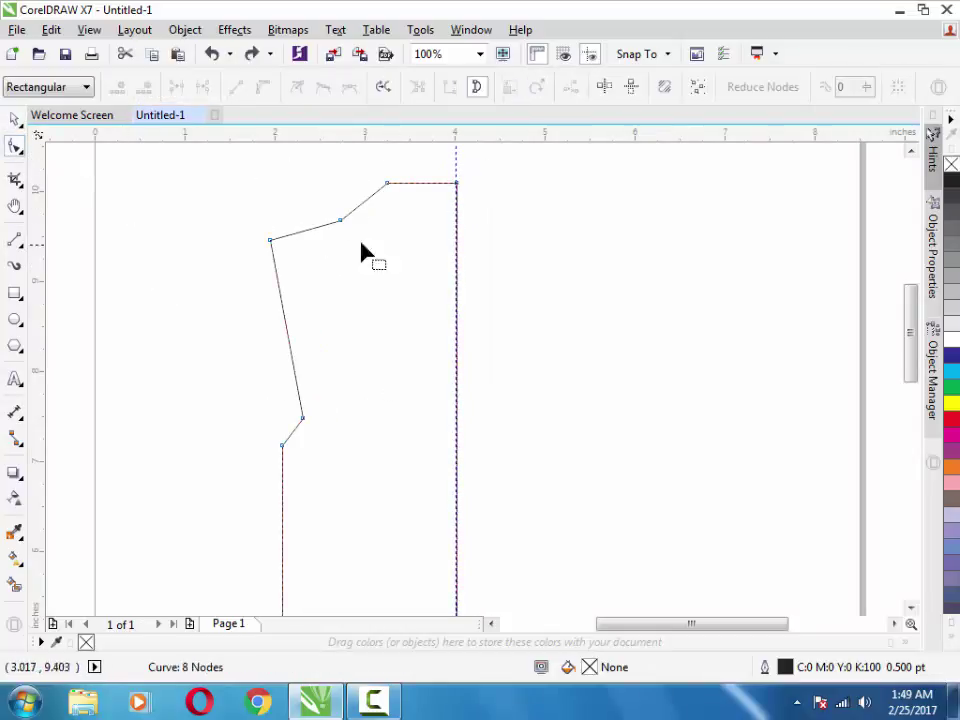
pyautogui.moveTo(341, 220); pyautogui.dragTo(347, 226)
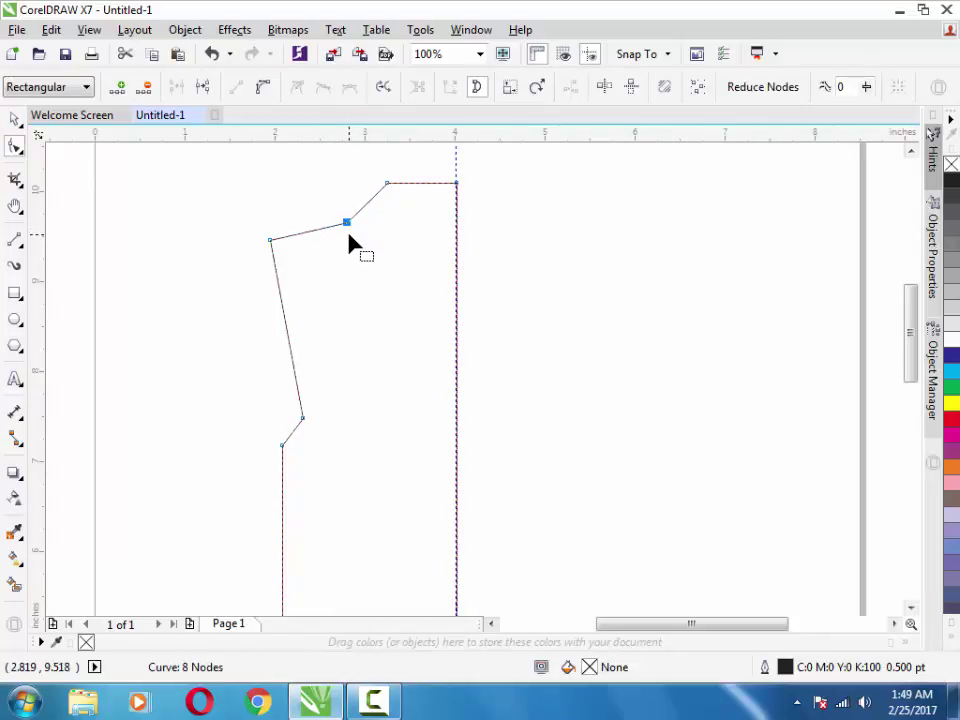
pyautogui.click(269, 241)
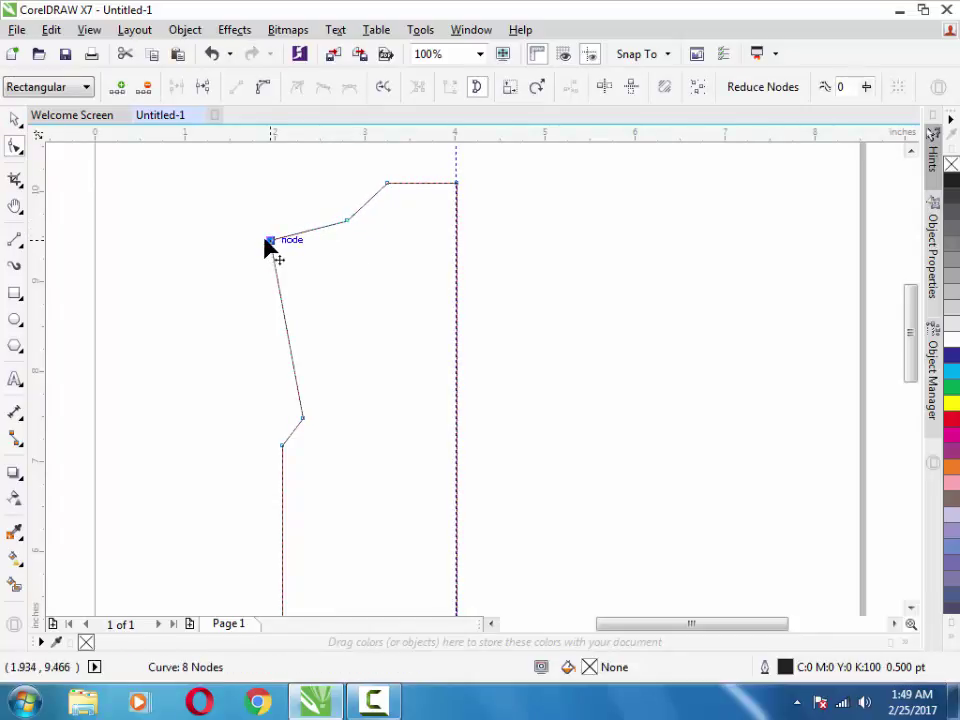
pyautogui.click(347, 221)
pyautogui.click(371, 202)
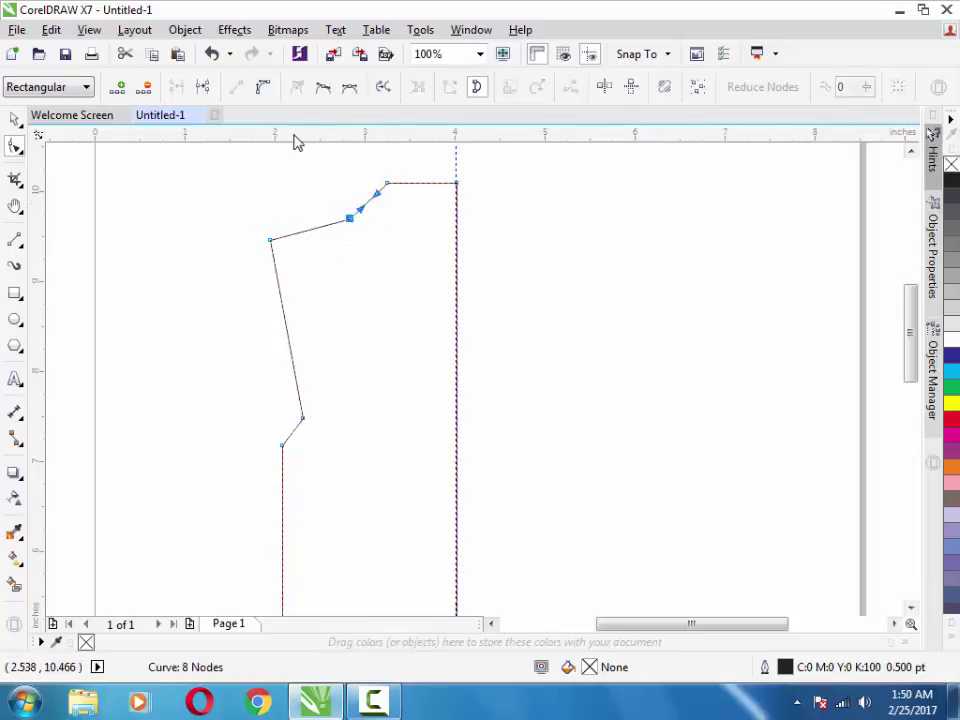
pyautogui.click(294, 145)
pyautogui.moveTo(368, 208); pyautogui.dragTo(374, 212)
pyautogui.moveTo(308, 237); pyautogui.dragTo(311, 229)
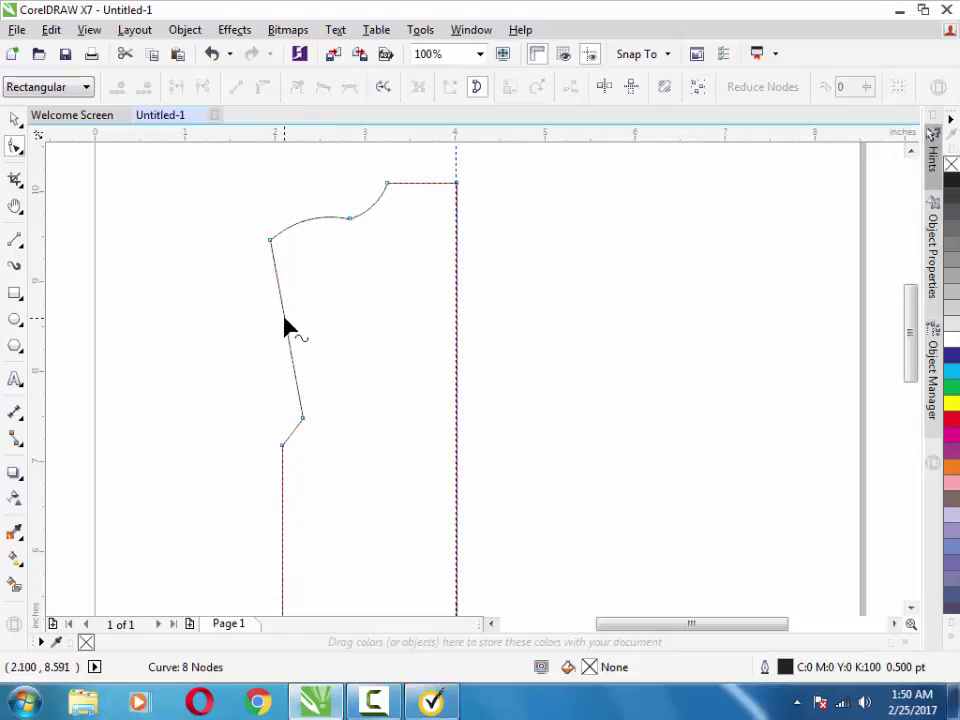
# - Bow the armhole edge into a curve and nudge the underarm nodes upward
pyautogui.moveTo(285, 323); pyautogui.dragTo(271, 327)
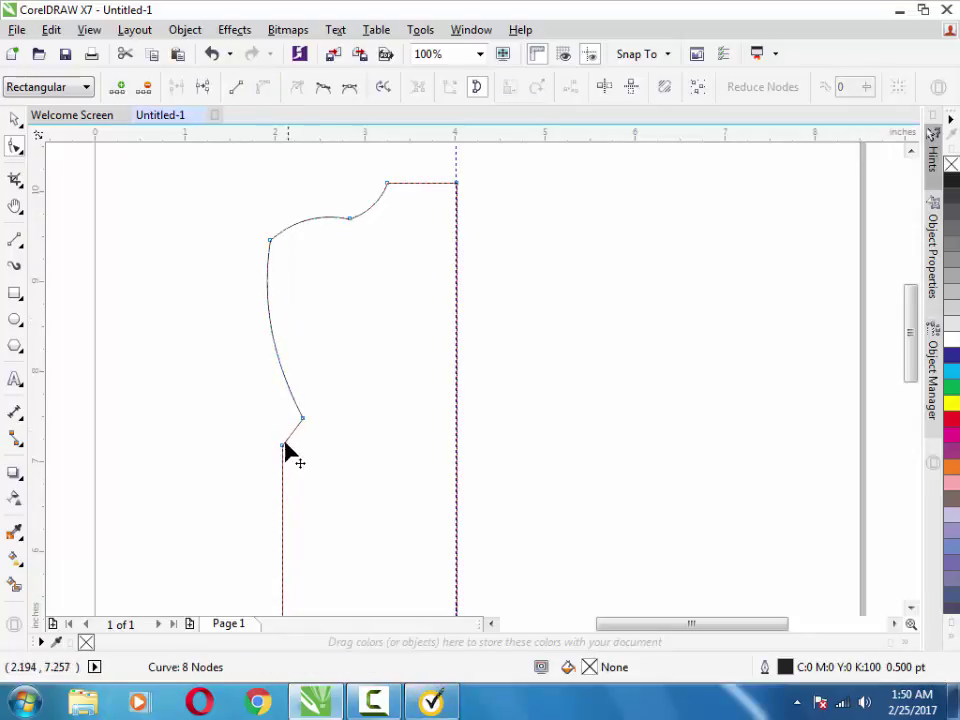
pyautogui.moveTo(285, 445); pyautogui.dragTo(285, 454)
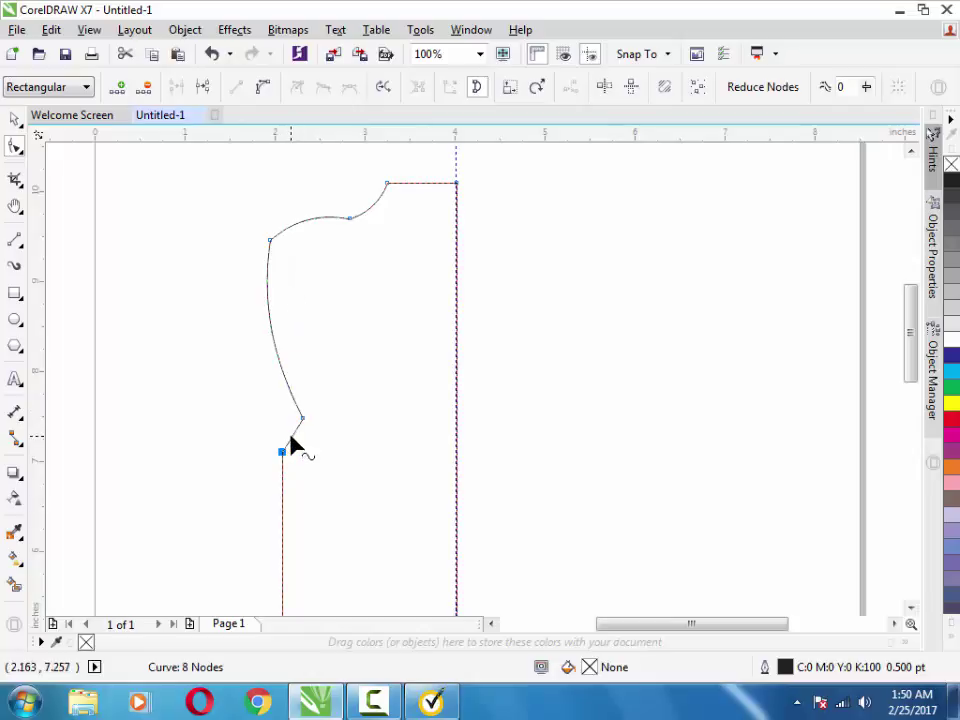
pyautogui.click(291, 438)
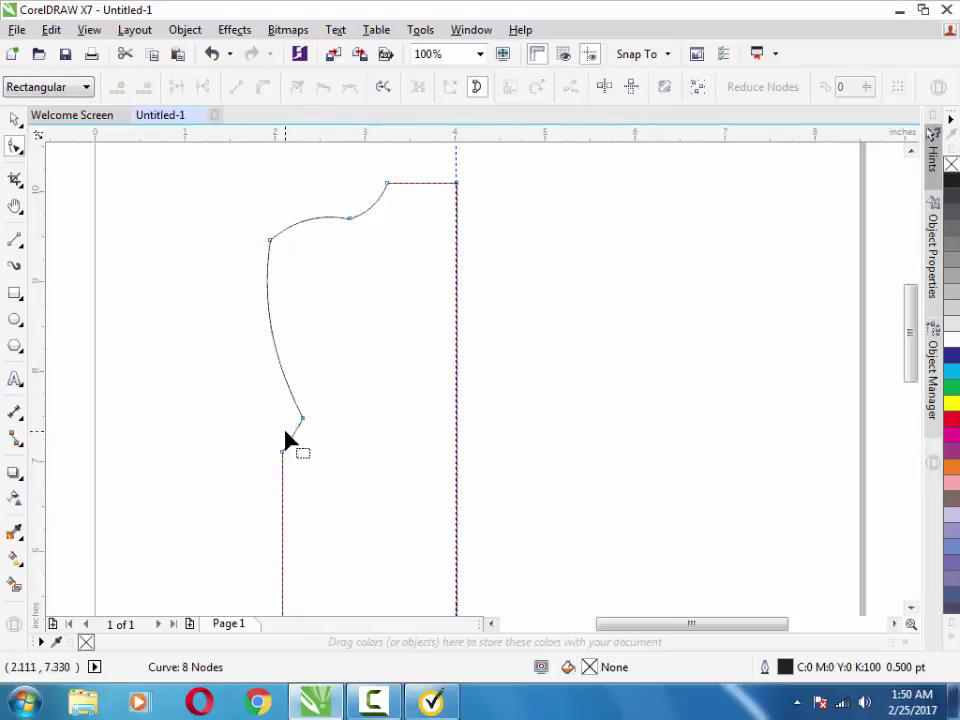
pyautogui.moveTo(290, 438); pyautogui.dragTo(310, 455)
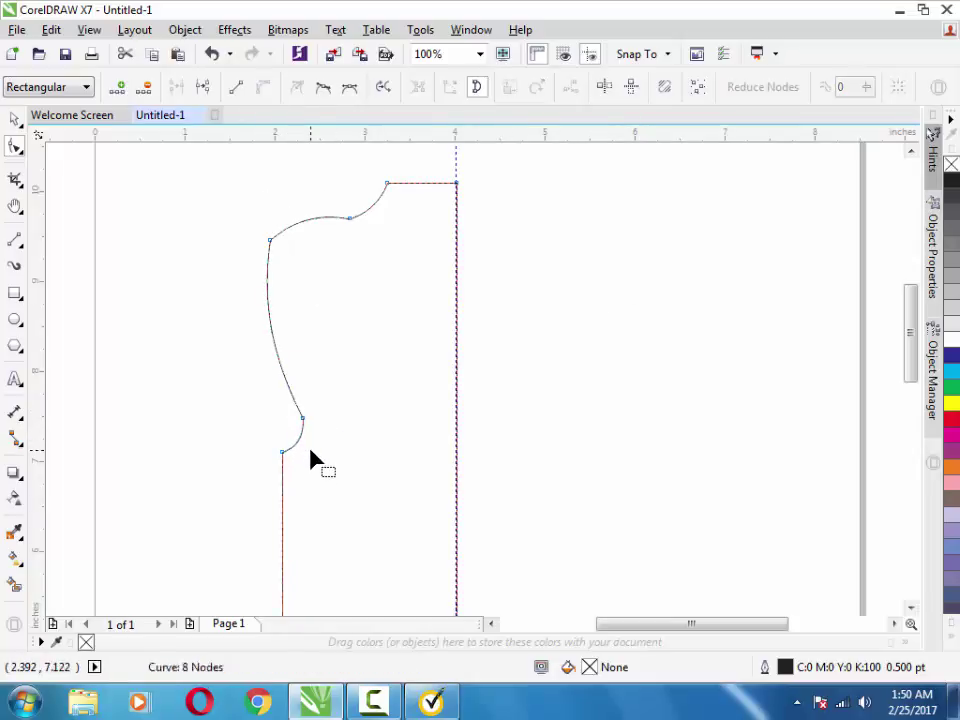
pyautogui.moveTo(910, 333); pyautogui.dragTo(910, 357)
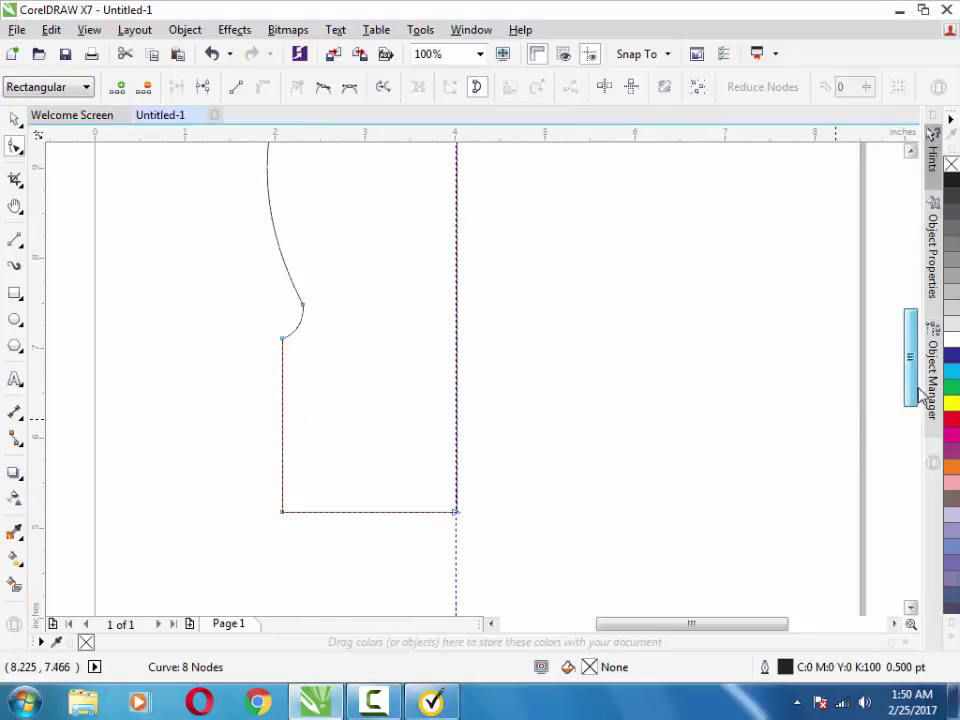
pyautogui.click(283, 340)
pyautogui.moveTo(338, 382); pyautogui.dragTo(337, 388)
pyautogui.press('Up')
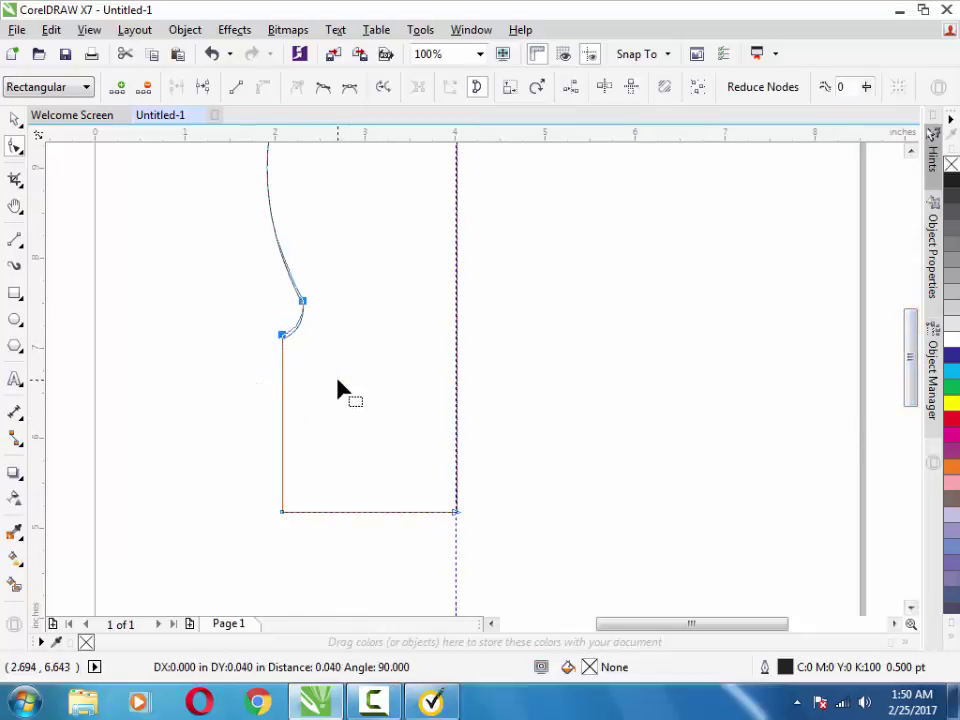
pyautogui.press('Up')
pyautogui.press('Up')
pyautogui.press('Up')
pyautogui.press('Up')
pyautogui.press('Up')
pyautogui.press('Up')
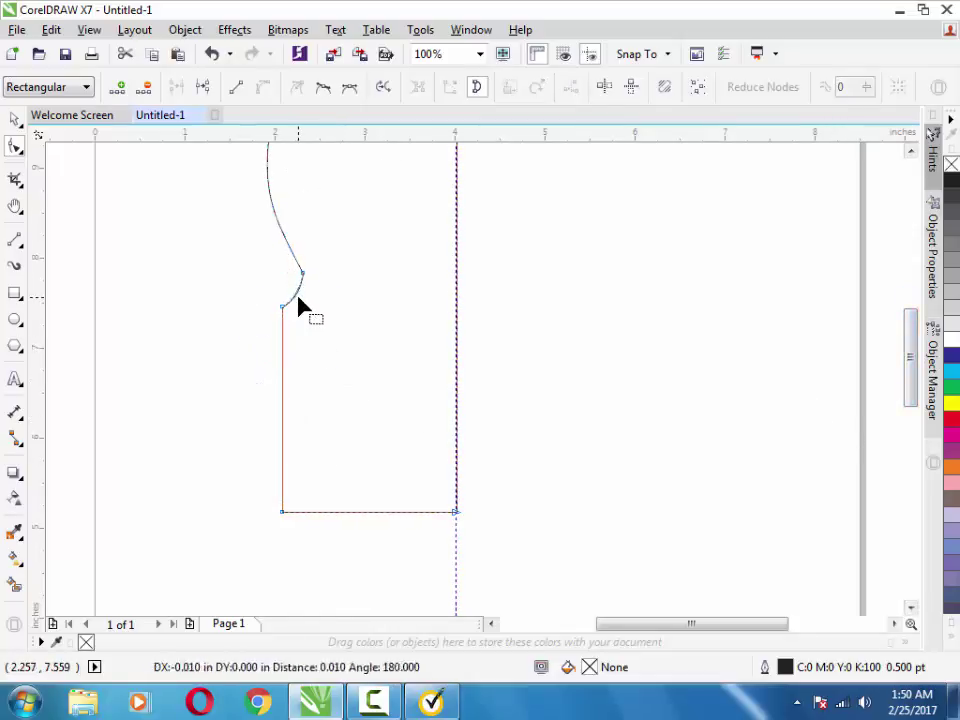
# - Check the underarm nodes and return to selecting the whole outline
pyautogui.click(699, 354)
pyautogui.moveTo(912, 357); pyautogui.dragTo(912, 349)
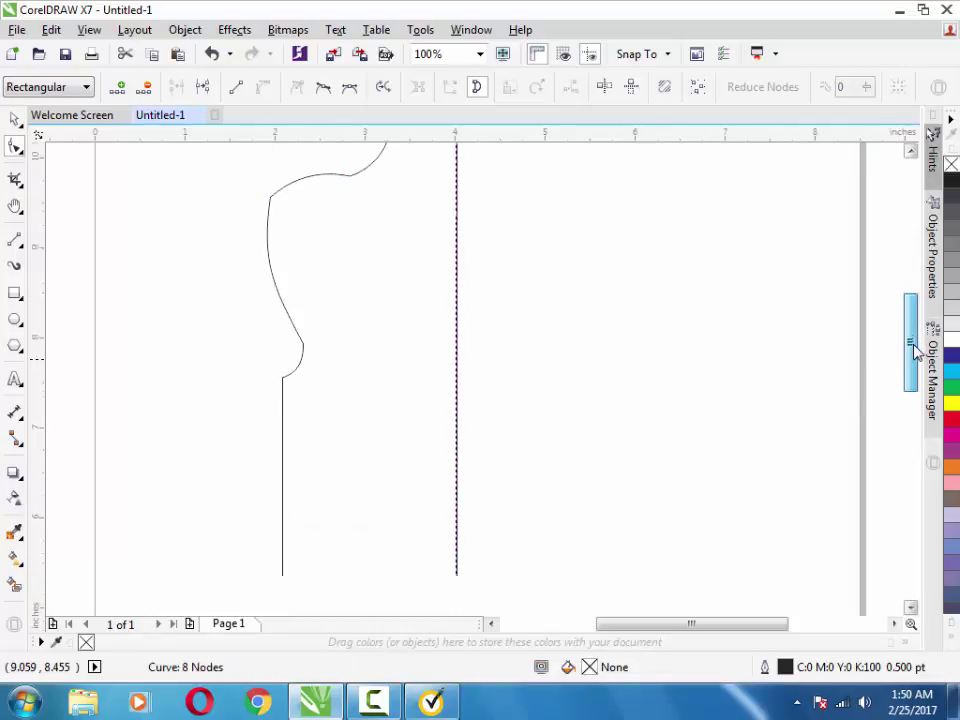
pyautogui.click(283, 348)
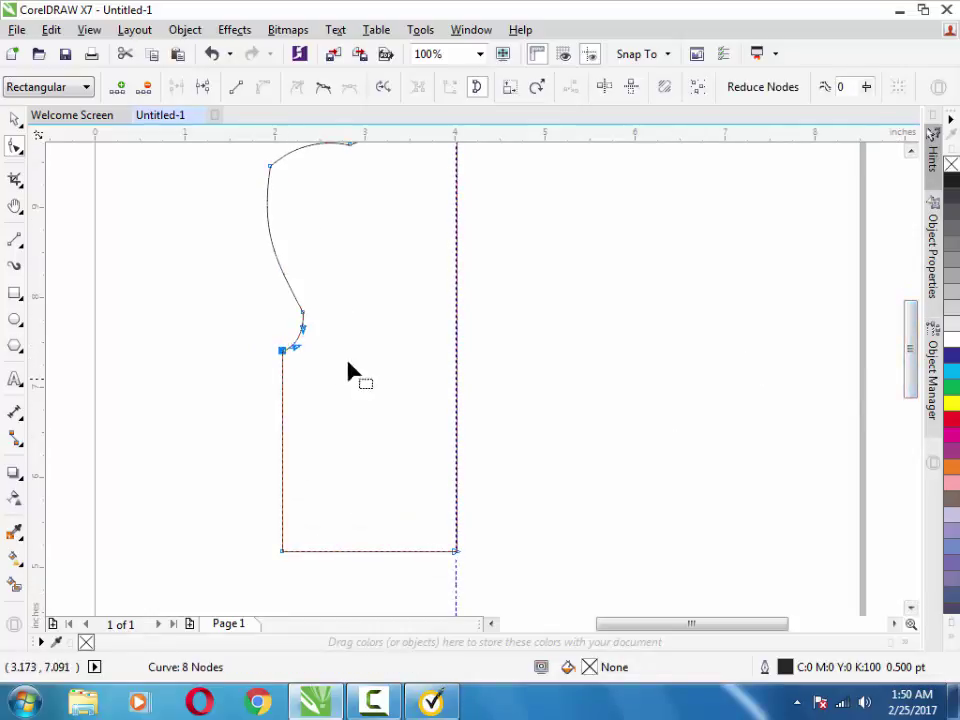
pyautogui.click(303, 316)
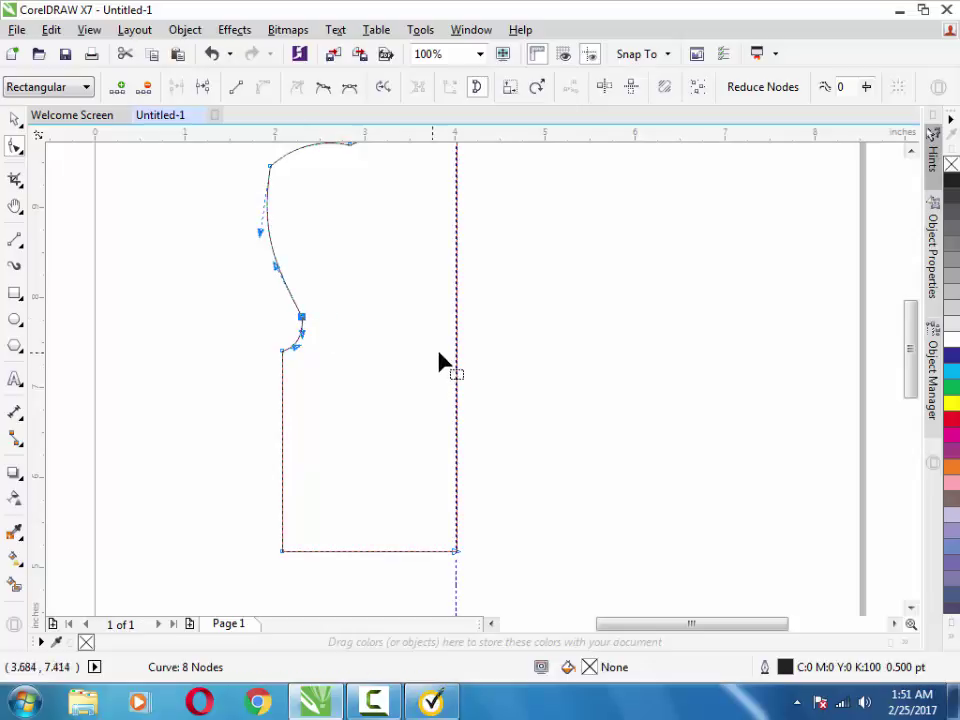
pyautogui.click(308, 376)
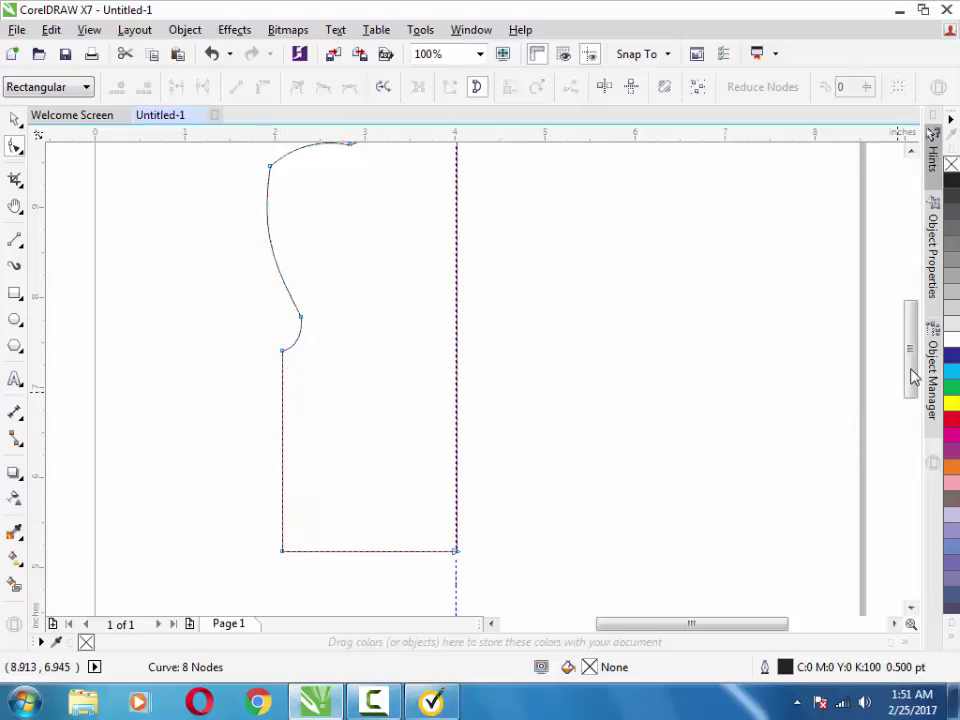
pyautogui.scroll(2, 913, 376)
pyautogui.press('space')
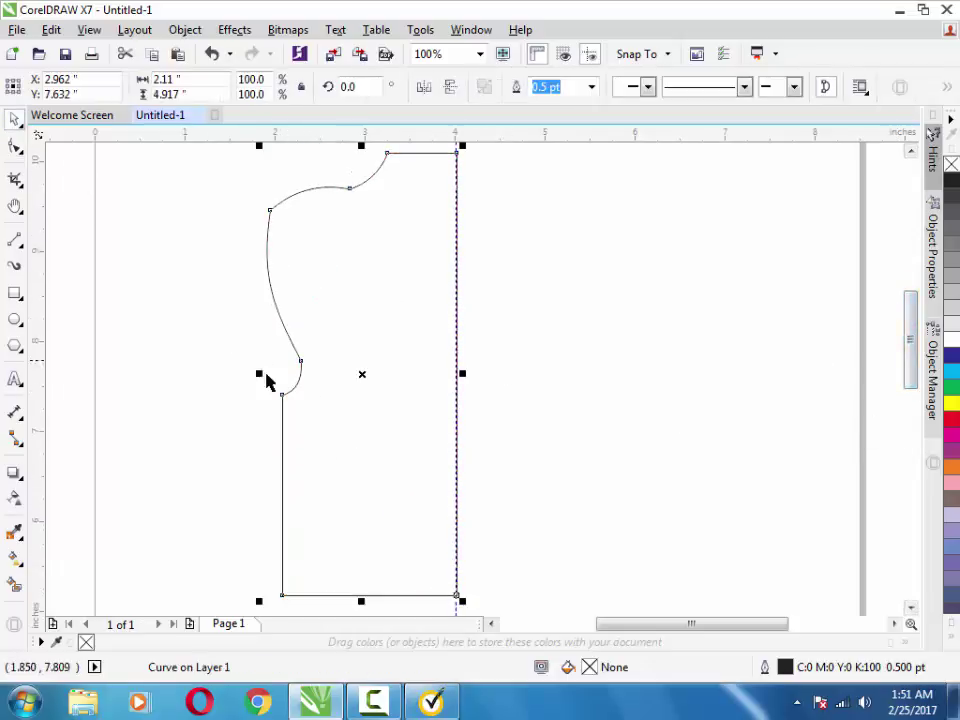
# - Scale the half bodice to about 79% width and create its mirrored right half
pyautogui.moveTo(266, 374); pyautogui.dragTo(283, 373)
pyautogui.moveTo(377, 594); pyautogui.dragTo(373, 573)
pyautogui.moveTo(279, 374); pyautogui.dragTo(296, 374)
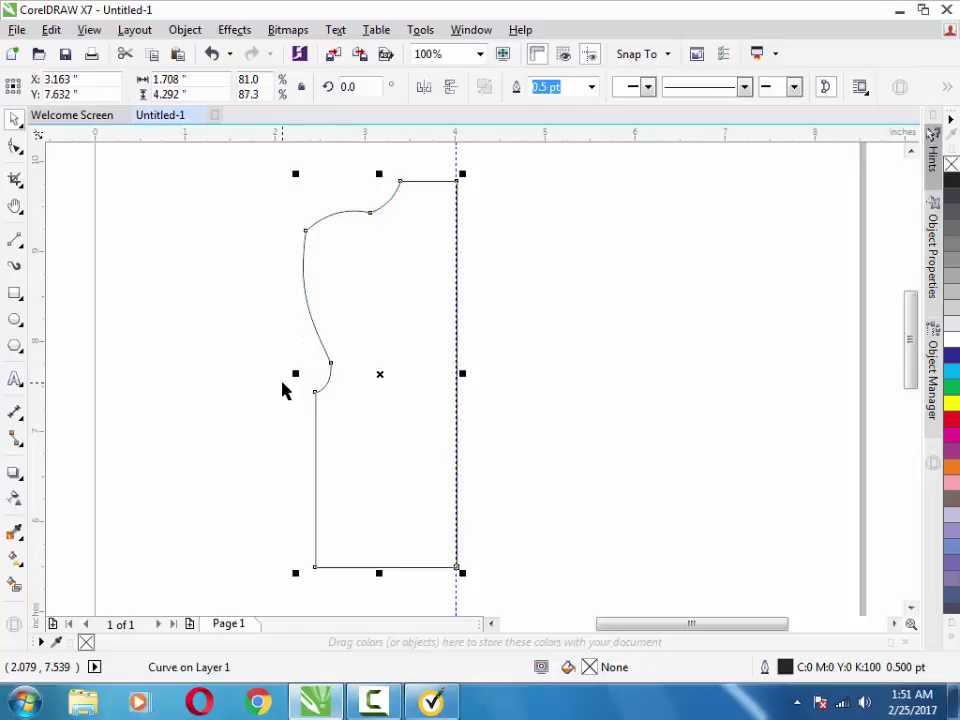
pyautogui.click(424, 88)
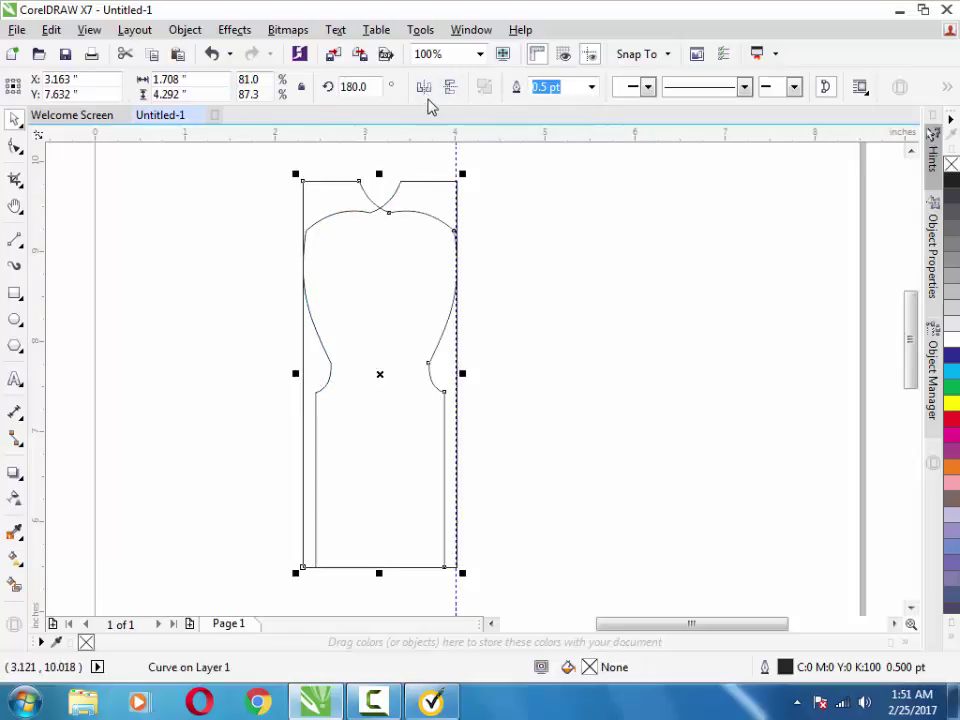
pyautogui.moveTo(394, 214); pyautogui.dragTo(471, 217)
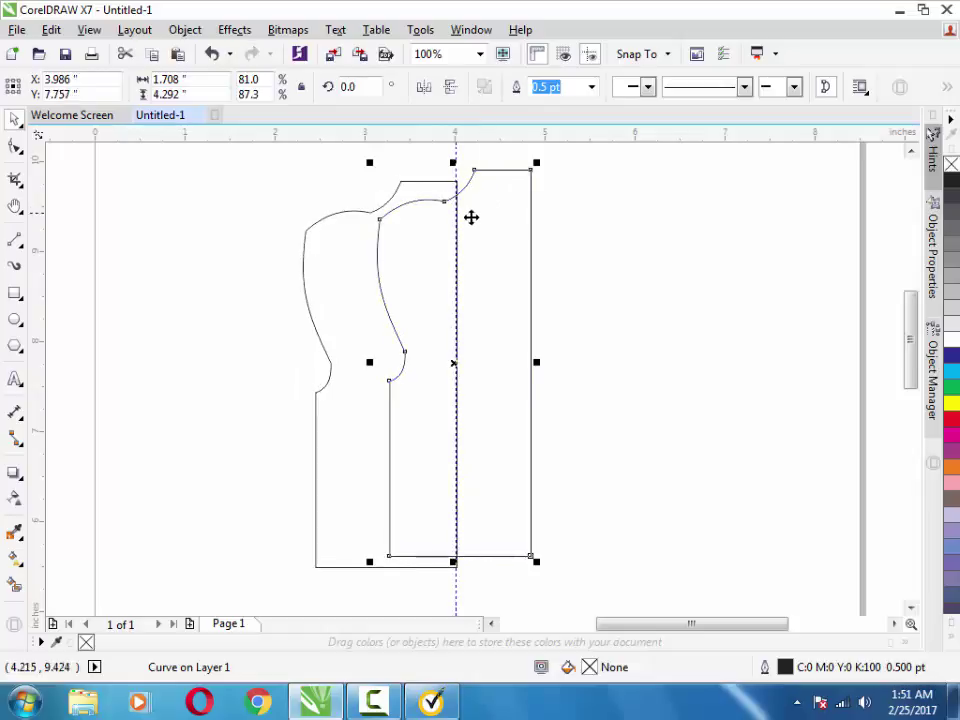
pyautogui.hotkey('ctrl', 'z')
pyautogui.hotkey('ctrl', 'z')
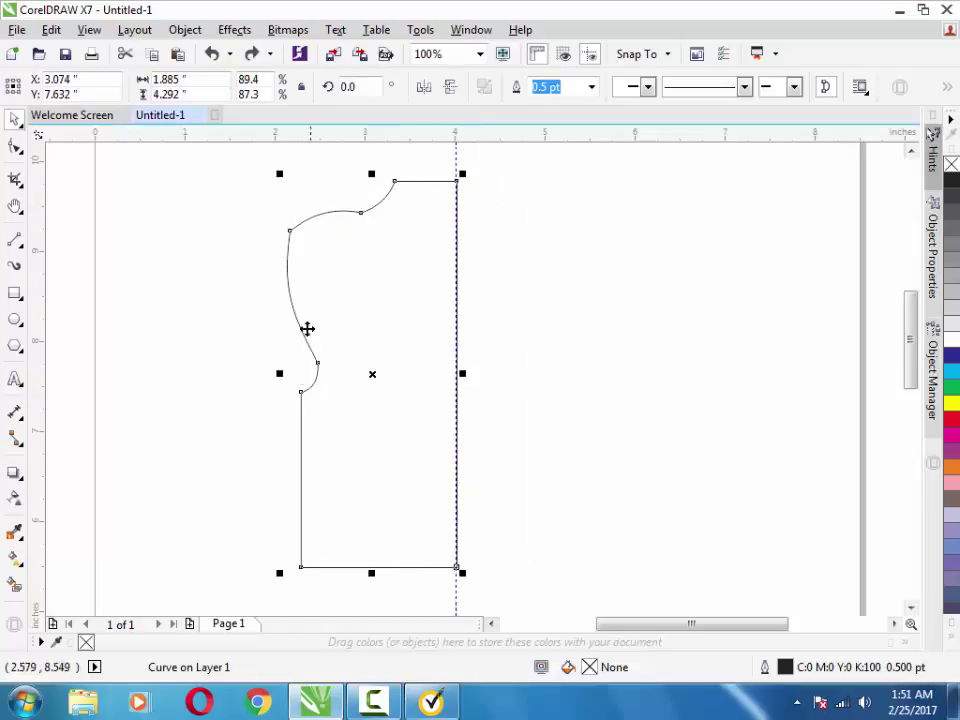
pyautogui.moveTo(279, 373)
pyautogui.mouseDown()
pyautogui.moveTo(510, 375)
pyautogui.moveTo(497, 375)
pyautogui.mouseUp()
# - Slide the left half right so both halves meet at the centre line
pyautogui.click(410, 408)
pyautogui.click(394, 407)
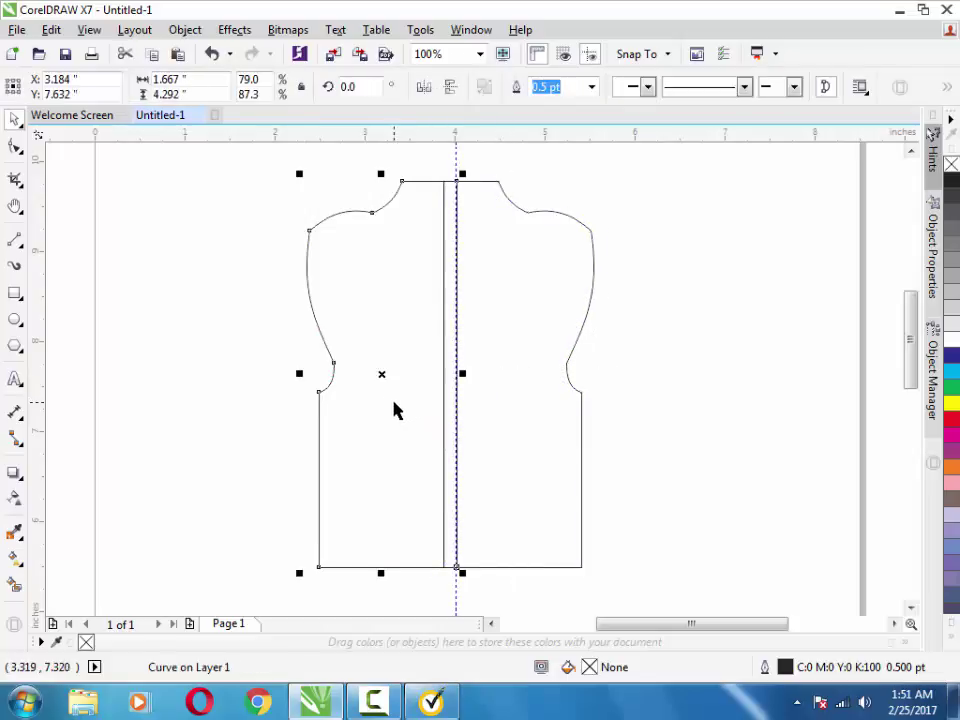
pyautogui.click(411, 407)
pyautogui.click(379, 375)
pyautogui.moveTo(379, 375); pyautogui.dragTo(394, 371)
pyautogui.press('space')
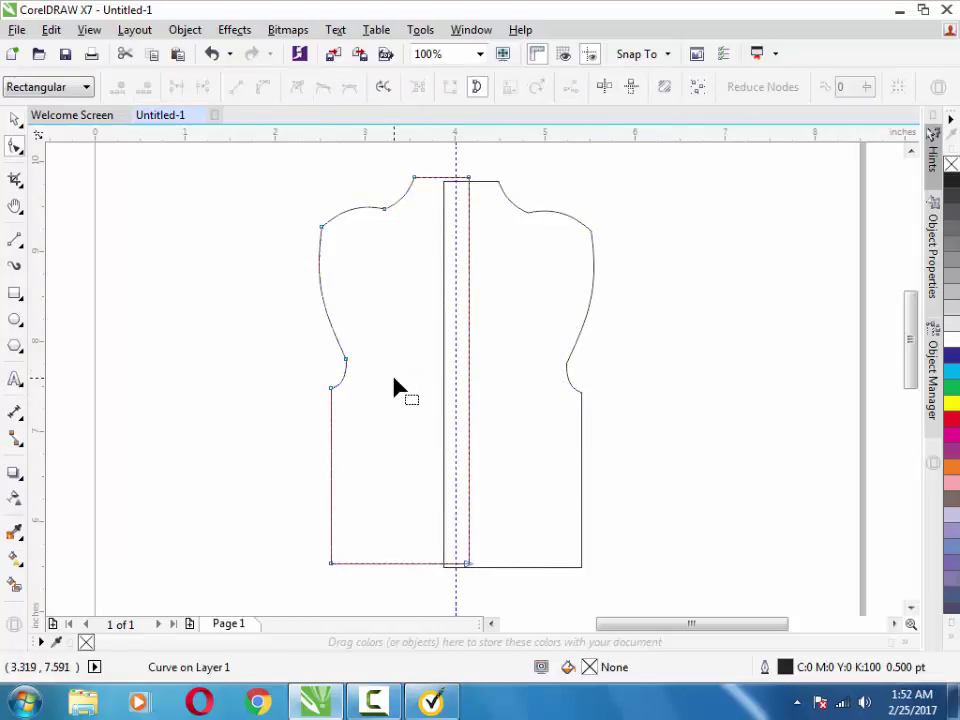
pyautogui.hotkey('ctrl', 'z')
pyautogui.press('space')
pyautogui.moveTo(384, 247); pyautogui.dragTo(398, 247)
# - Weld both halves into one shirt outline scaled to 95.2% width and 109.2% height
pyautogui.keyDown('shift'); pyautogui.click(502, 216); pyautogui.keyUp('shift')
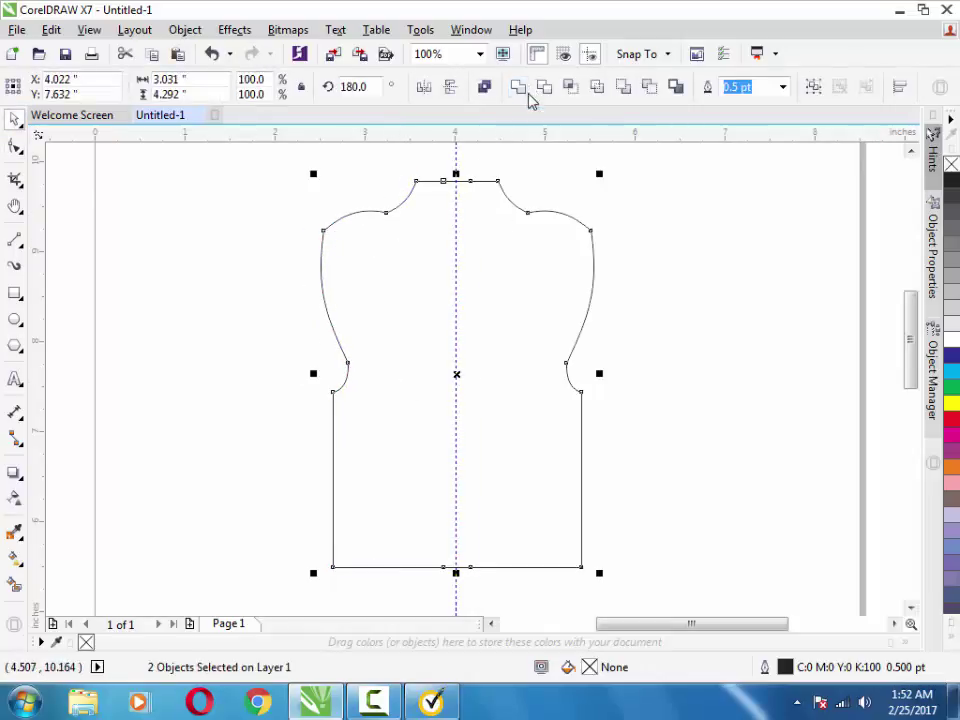
pyautogui.click(525, 88)
pyautogui.moveTo(455, 573); pyautogui.dragTo(455, 590)
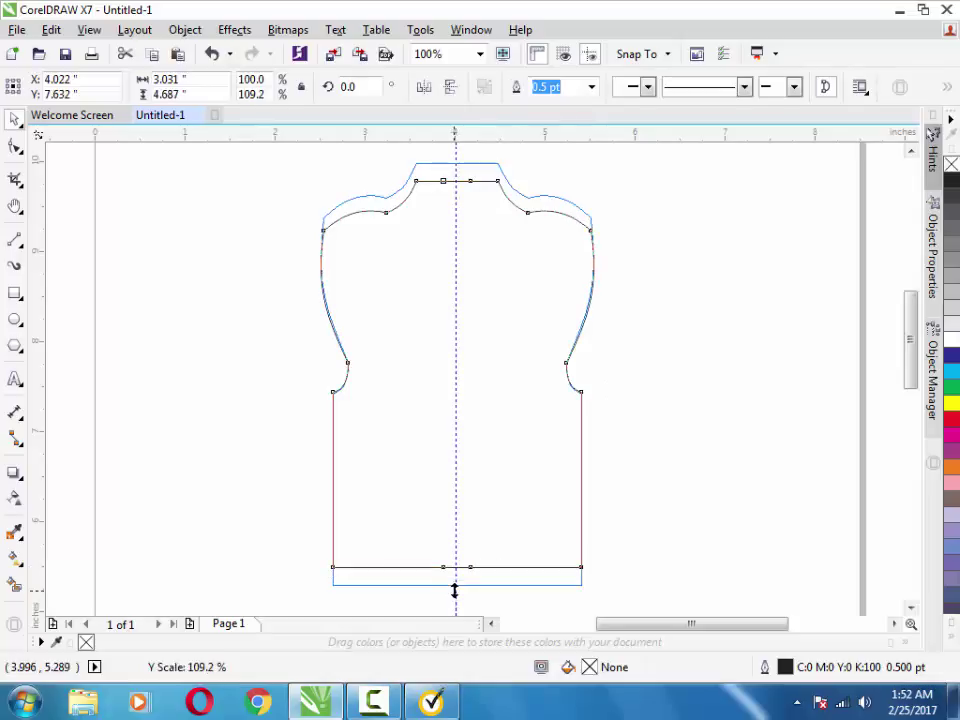
pyautogui.moveTo(599, 373); pyautogui.dragTo(592, 373)
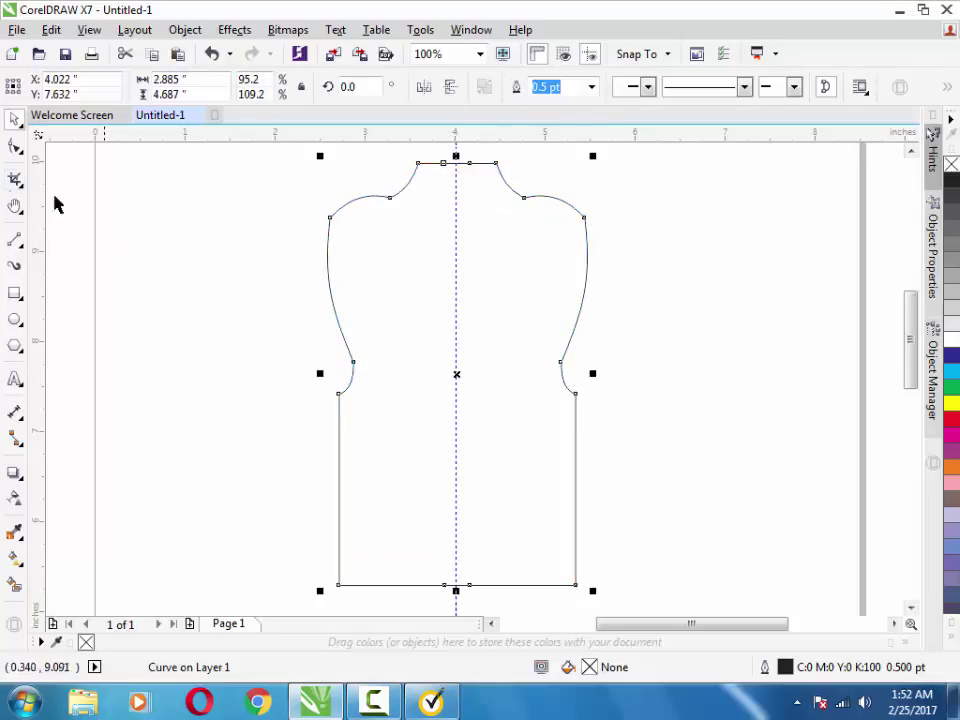
pyautogui.moveTo(330, 217); pyautogui.dragTo(256, 349)
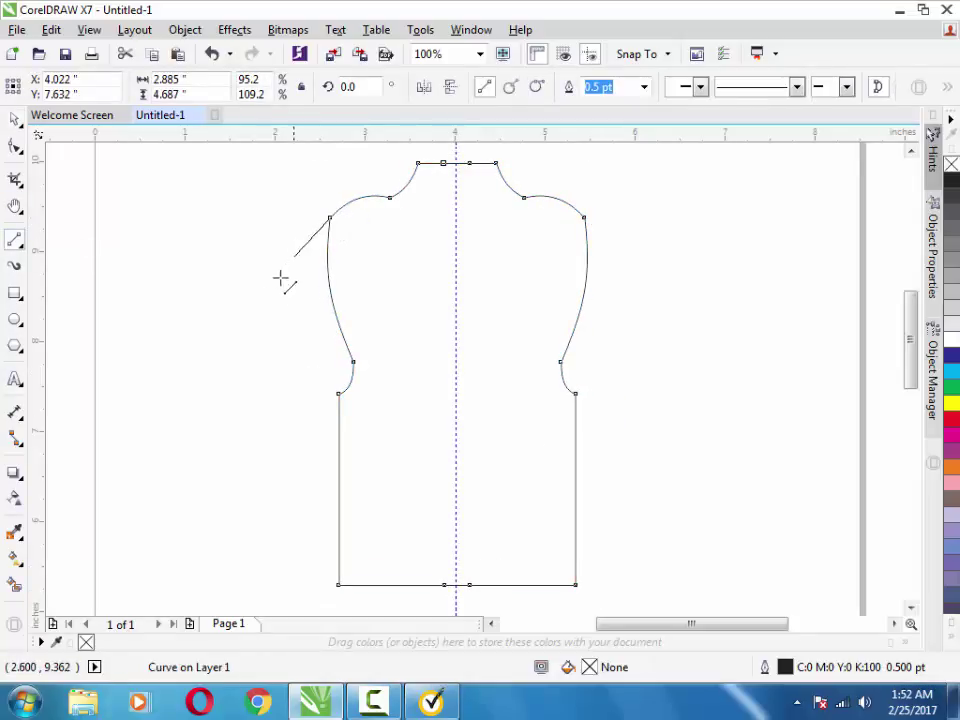
# - Draw a closed triangle off the left shoulder and enlarge it to 114% by 107.2%
pyautogui.click(256, 348)
pyautogui.doubleClick(349, 348)
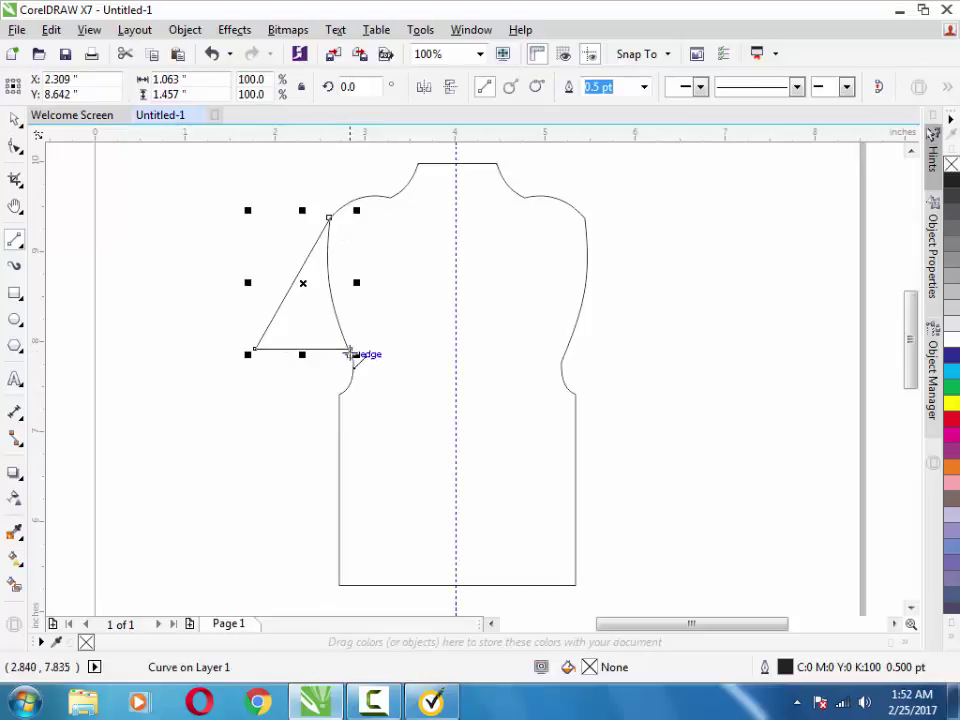
pyautogui.moveTo(349, 348); pyautogui.dragTo(330, 217)
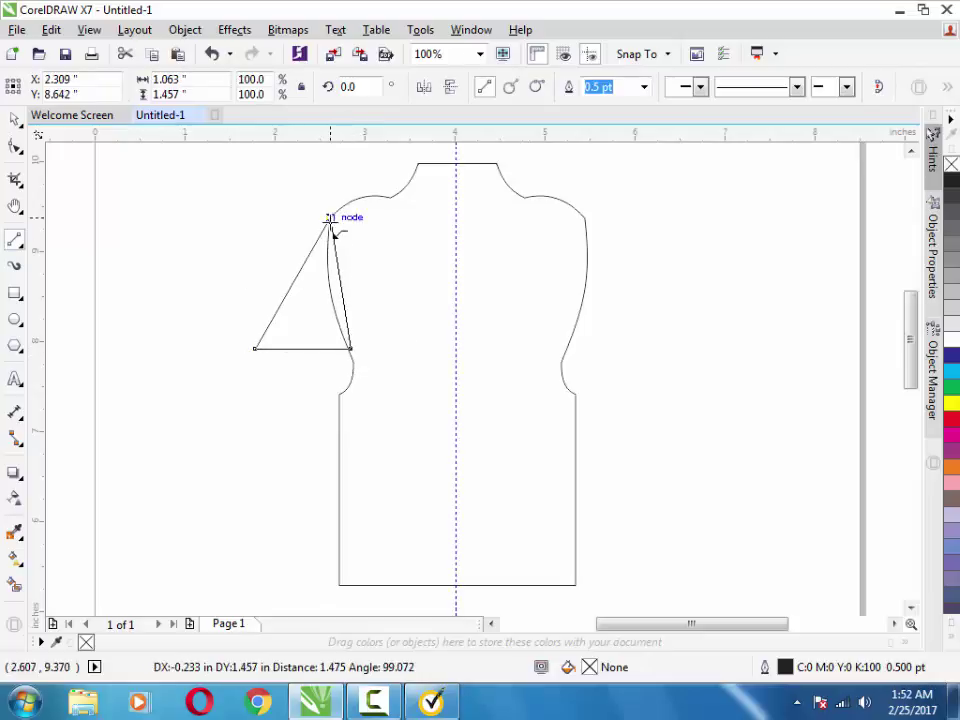
pyautogui.click(15, 119)
pyautogui.moveTo(248, 356); pyautogui.dragTo(218, 366)
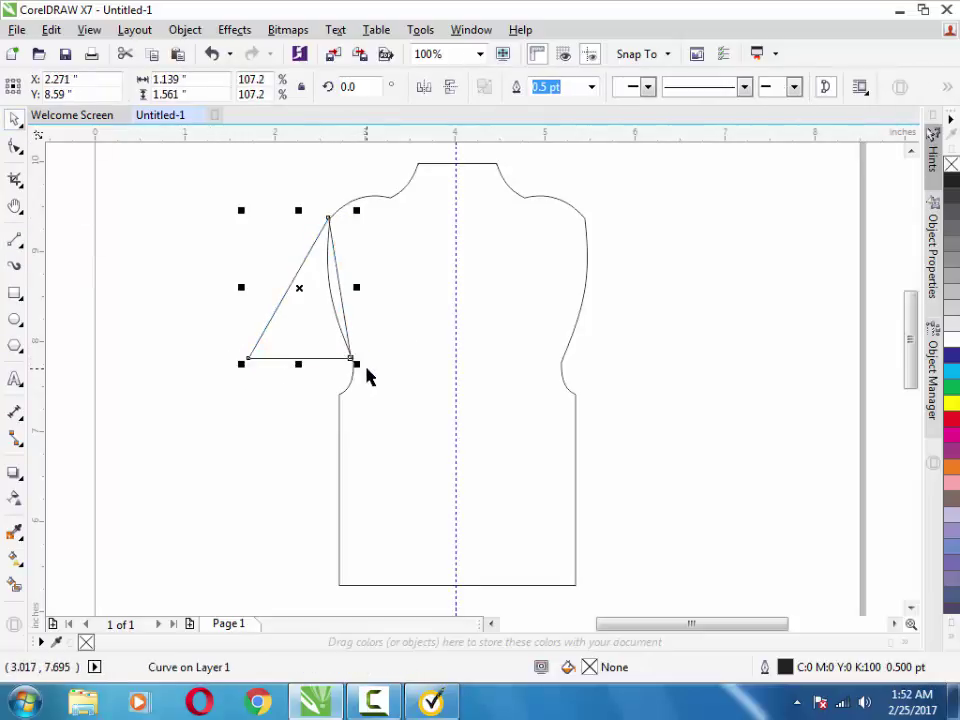
pyautogui.moveTo(365, 285); pyautogui.dragTo(372, 287)
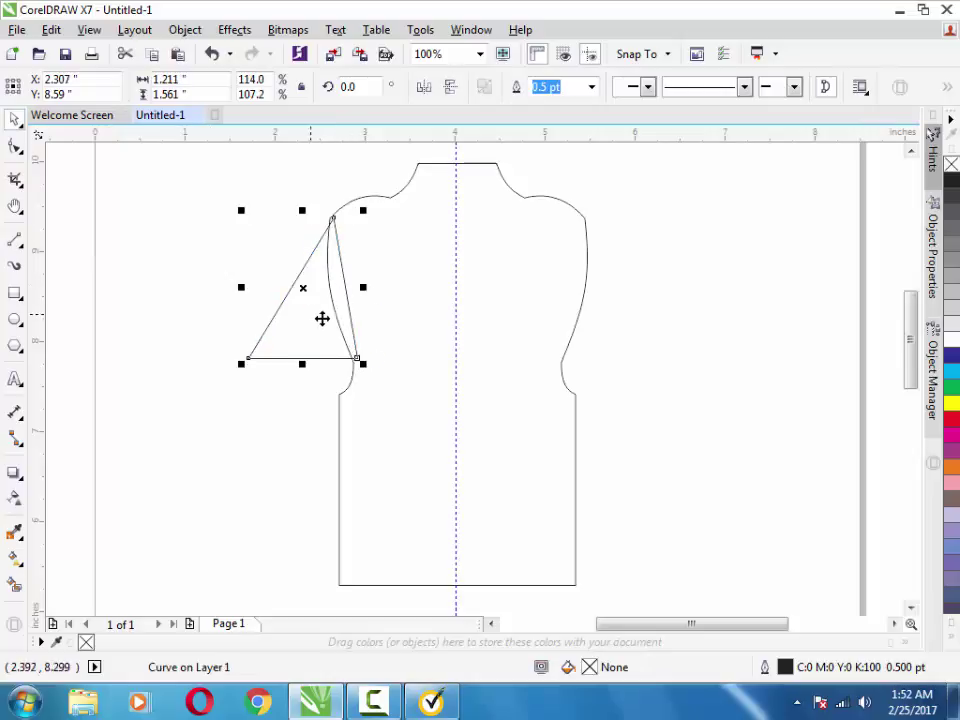
# - Zoom to 200% and draw a thin horizontal strip under the triangle's base
pyautogui.press('h')
pyautogui.click(209, 376)
pyautogui.moveTo(317, 422)
pyautogui.mouseDown()
pyautogui.moveTo(276, 435)
pyautogui.moveTo(191, 431)
pyautogui.mouseUp()
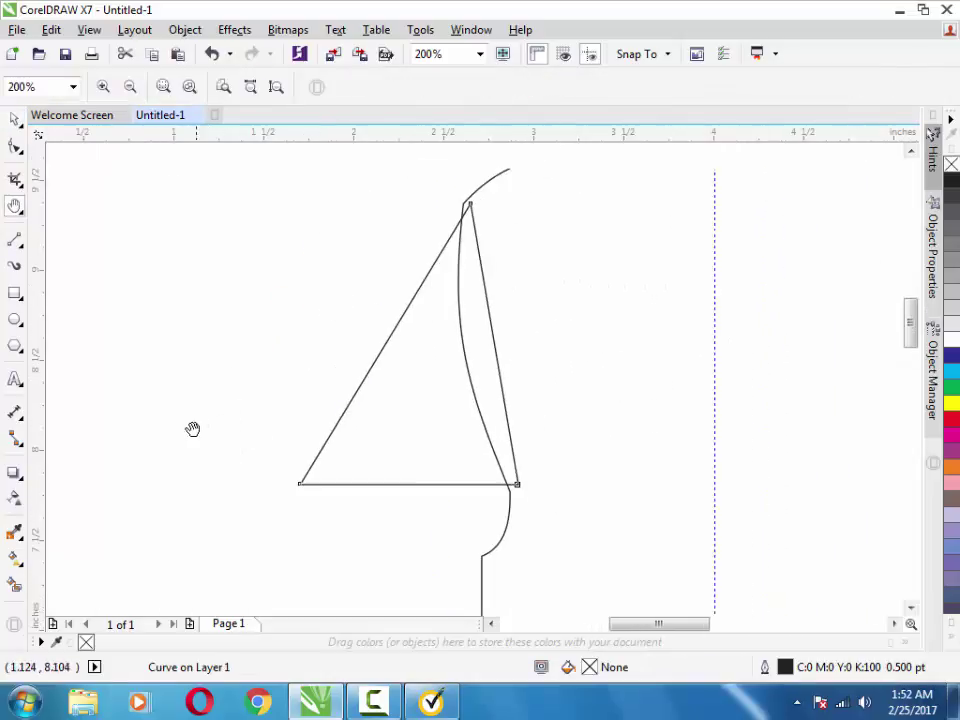
pyautogui.click(14, 118)
pyautogui.click(14, 240)
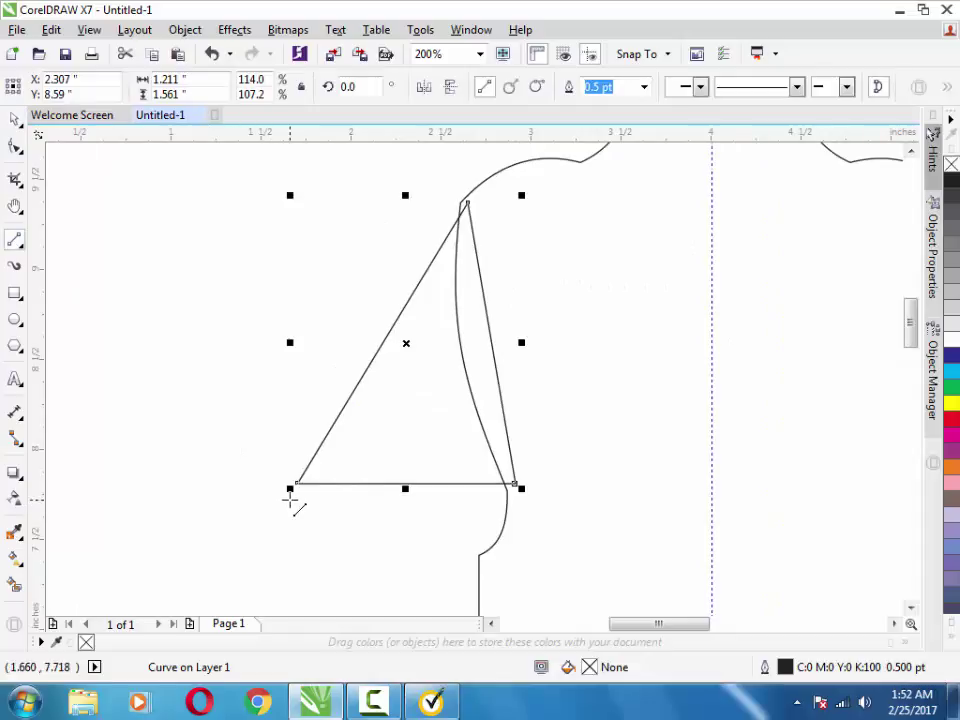
pyautogui.moveTo(322, 466); pyautogui.dragTo(436, 500)
pyautogui.press('Delete')
pyautogui.moveTo(293, 497)
pyautogui.mouseDown()
pyautogui.moveTo(520, 500)
pyautogui.moveTo(516, 511)
pyautogui.moveTo(290, 513)
pyautogui.moveTo(291, 497)
pyautogui.mouseUp()
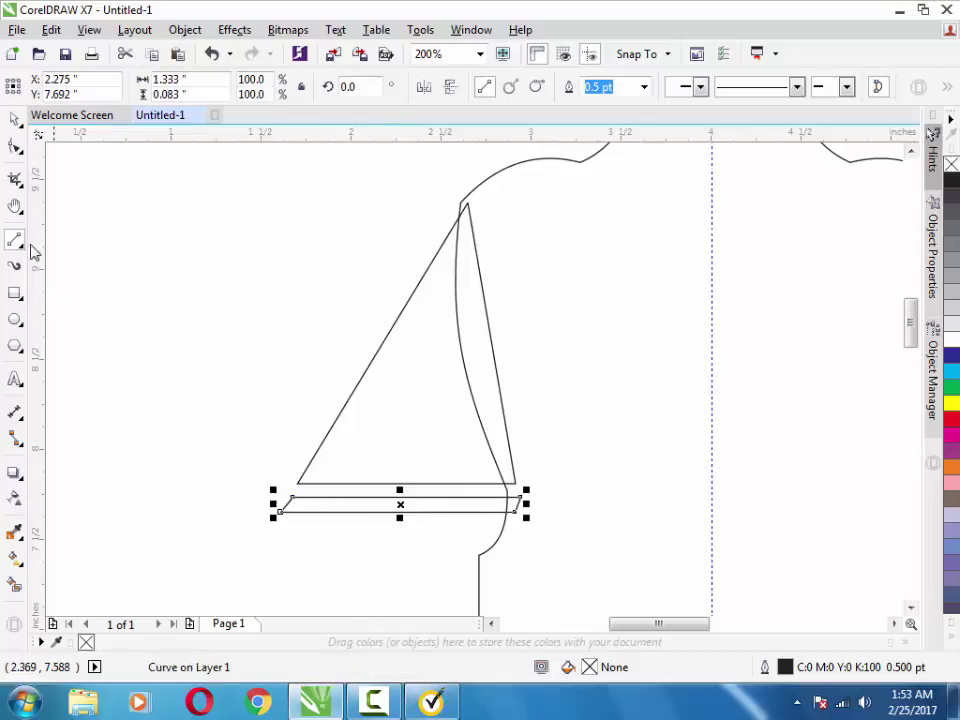
# - Thicken the hull strip to 162.5% height and round its left end
pyautogui.press('space')
pyautogui.moveTo(400, 520); pyautogui.dragTo(400, 525)
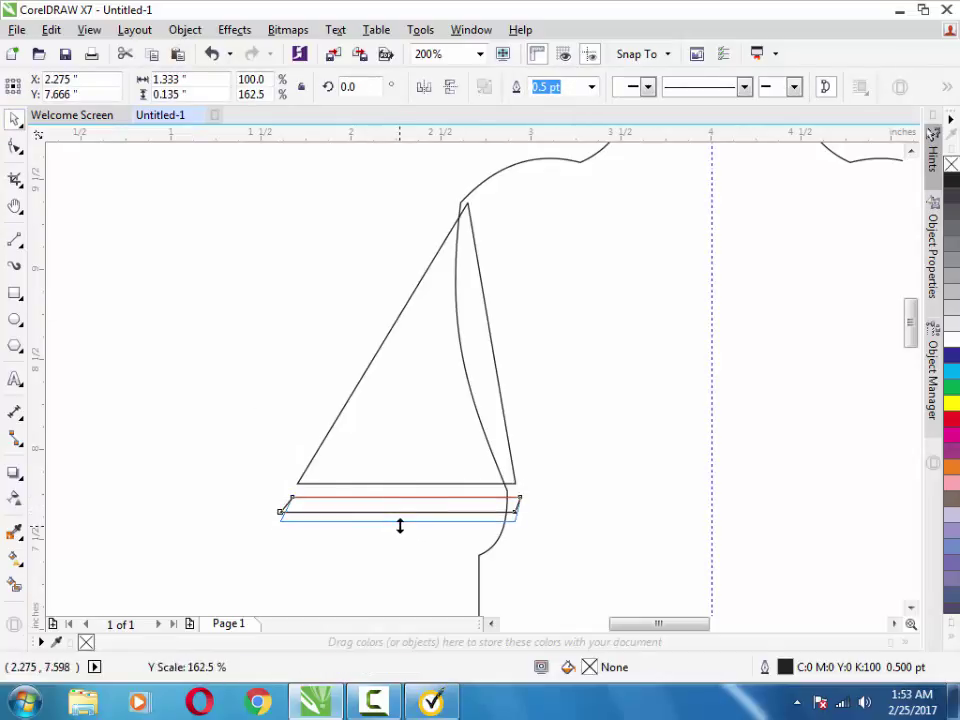
pyautogui.click(15, 148)
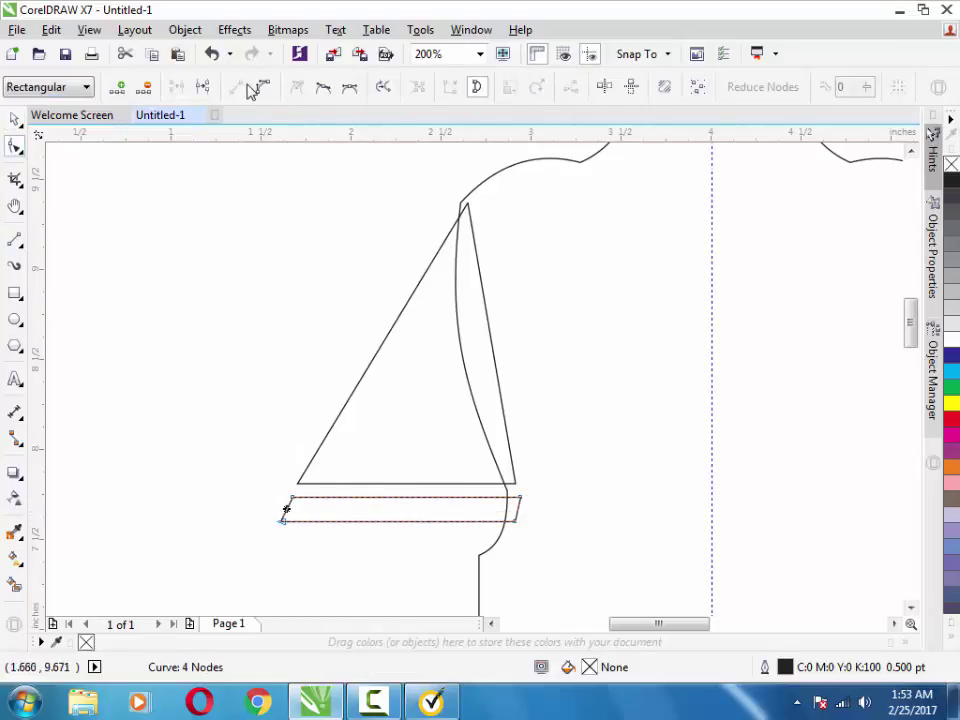
pyautogui.click(289, 516)
pyautogui.moveTo(286, 519); pyautogui.dragTo(275, 521)
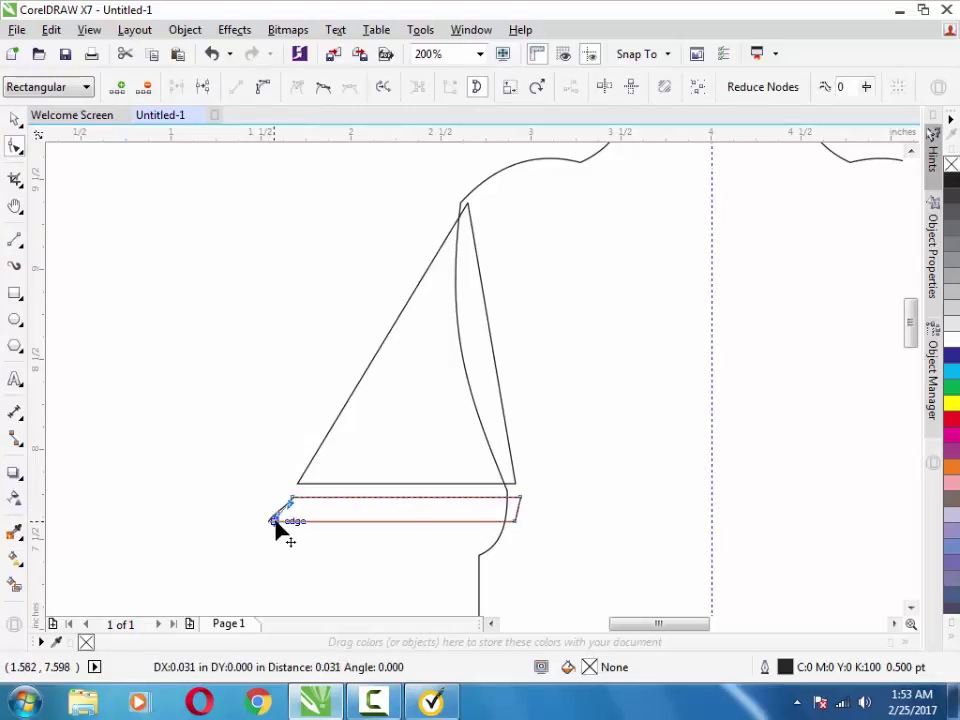
pyautogui.click(305, 585)
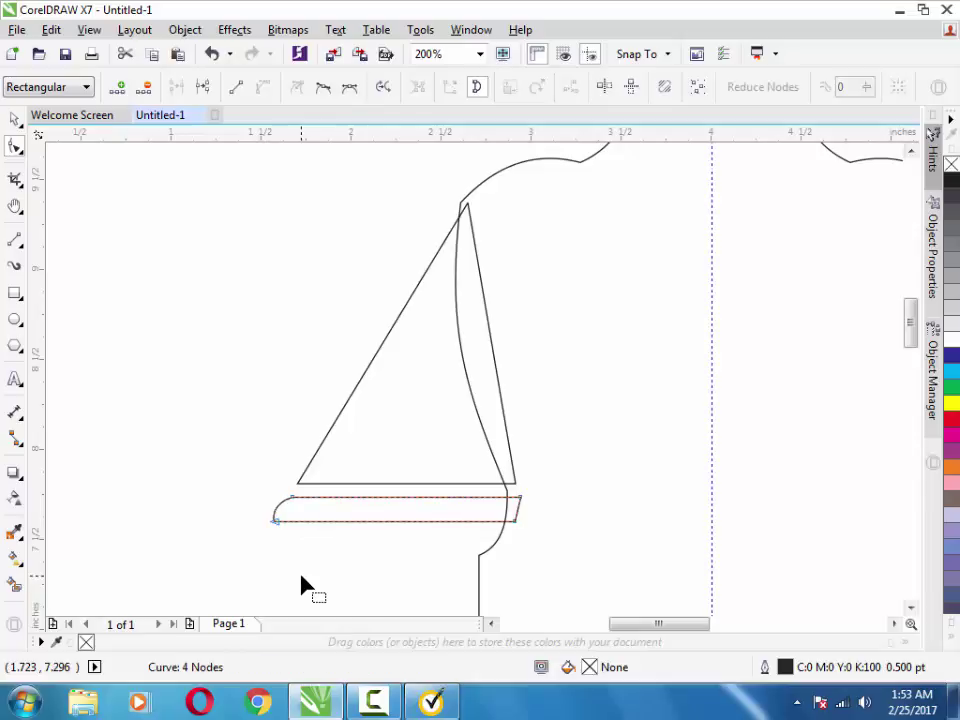
pyautogui.hotkey('ctrl', 'a')
pyautogui.press('space')
# - Fill the hull grey and give the sail a violet-blue fill
pyautogui.click(952, 279)
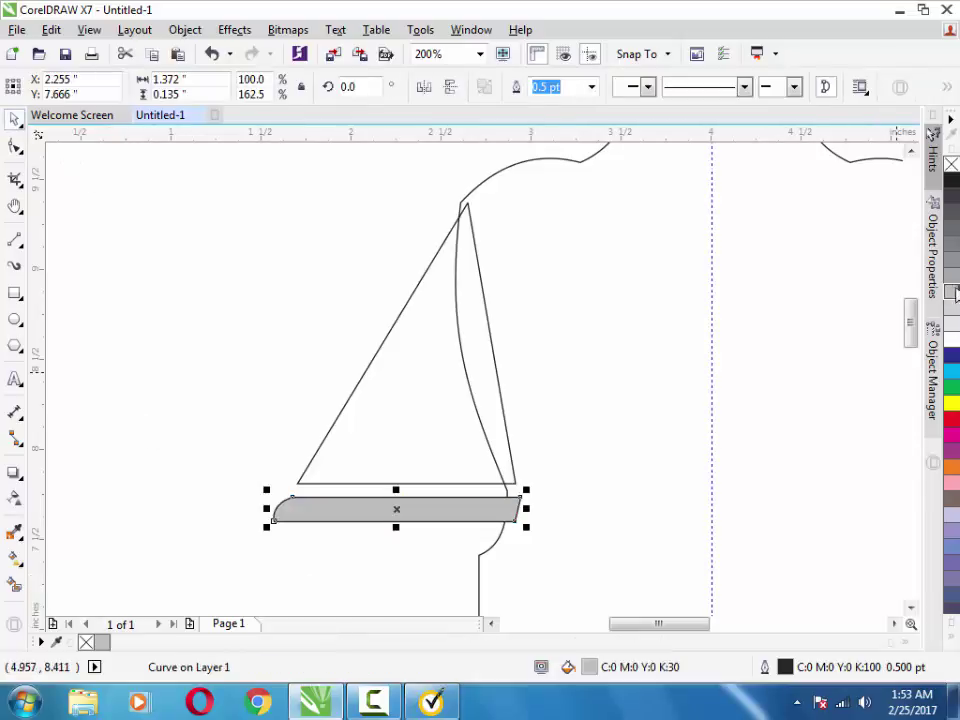
pyautogui.click(364, 372)
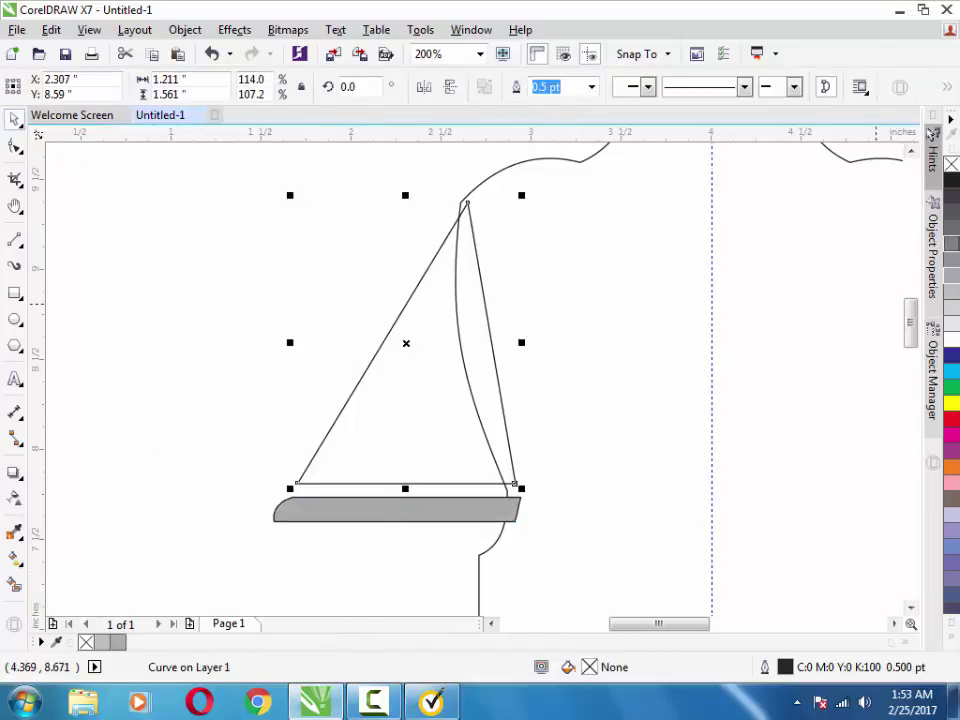
pyautogui.click(952, 212)
pyautogui.click(952, 228)
pyautogui.click(952, 355)
pyautogui.click(952, 371)
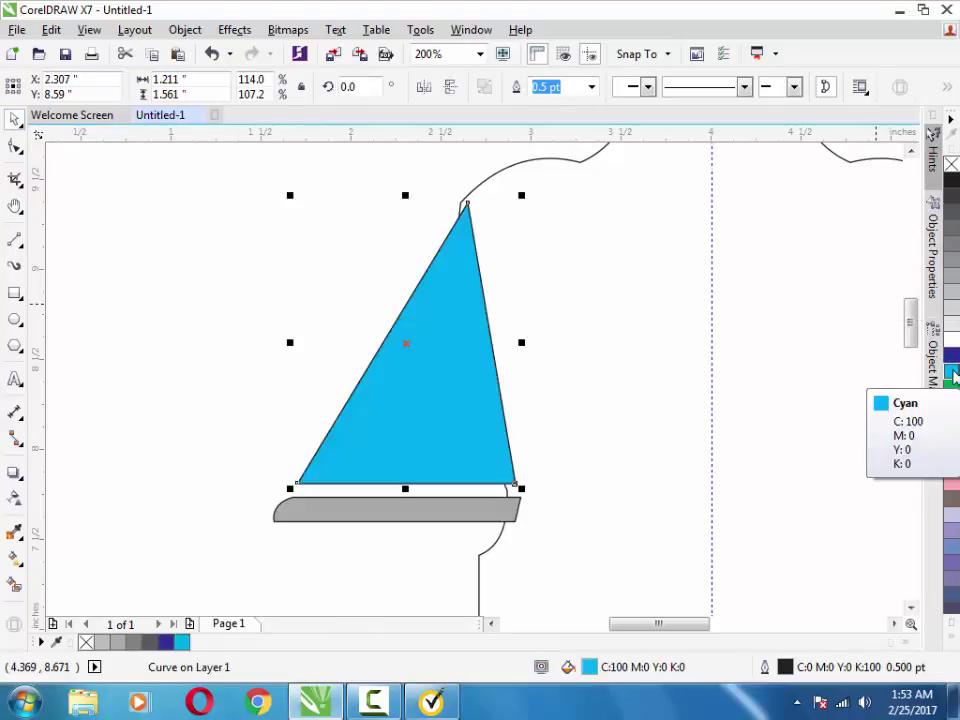
pyautogui.click(952, 357)
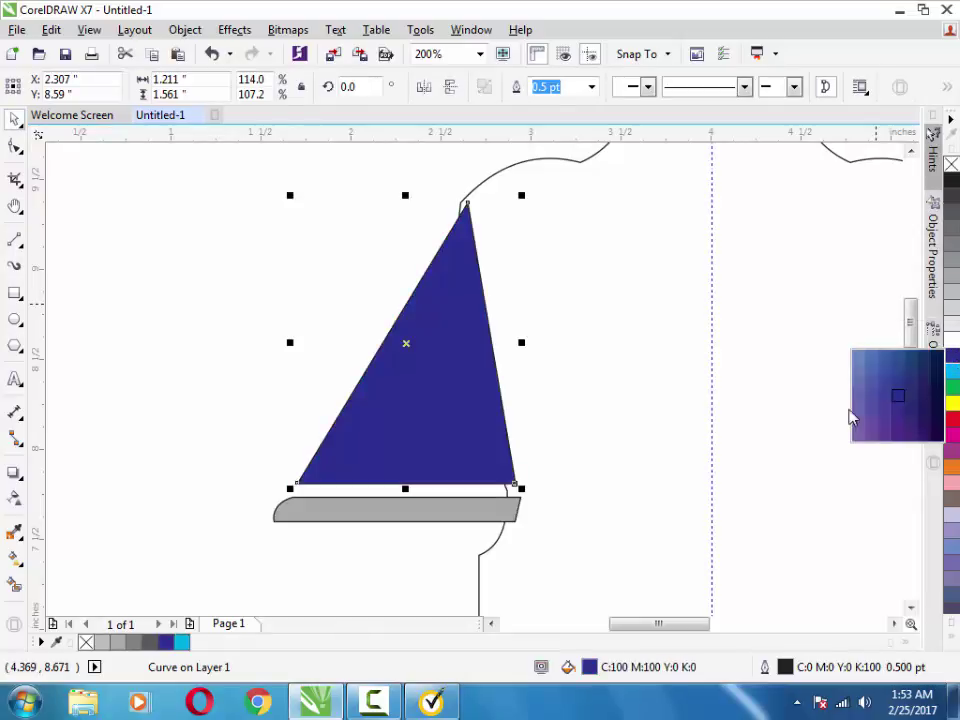
pyautogui.moveTo(955, 363); pyautogui.dragTo(857, 401)
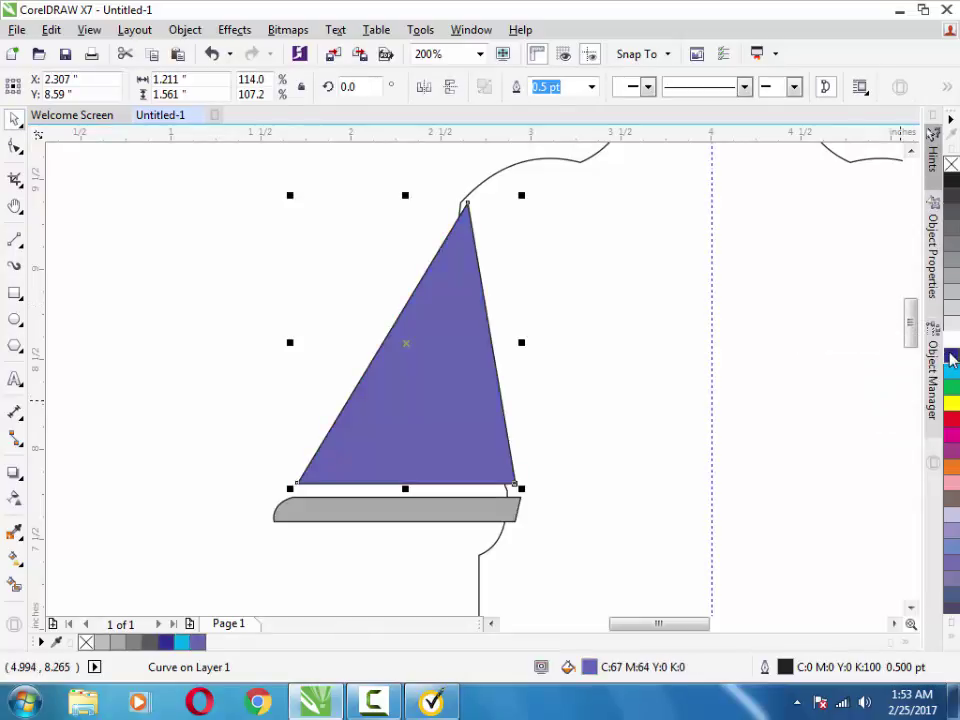
pyautogui.moveTo(952, 365); pyautogui.dragTo(874, 400)
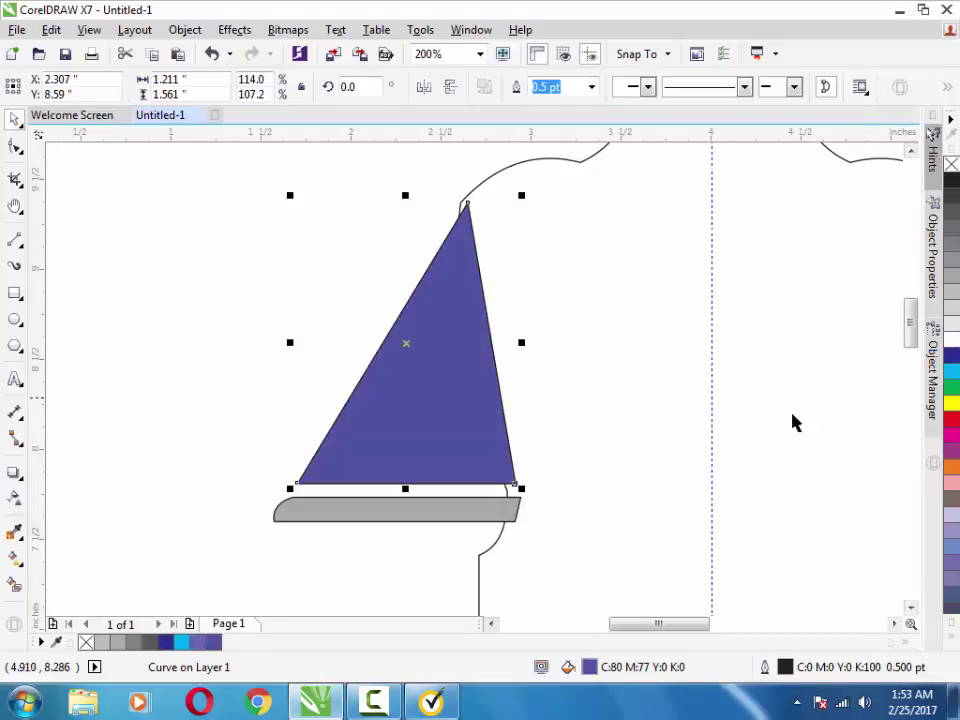
# - Fill the hull 80% Black and move it up flush against the sail's base
pyautogui.press('Tab')
pyautogui.moveTo(955, 365); pyautogui.dragTo(857, 401)
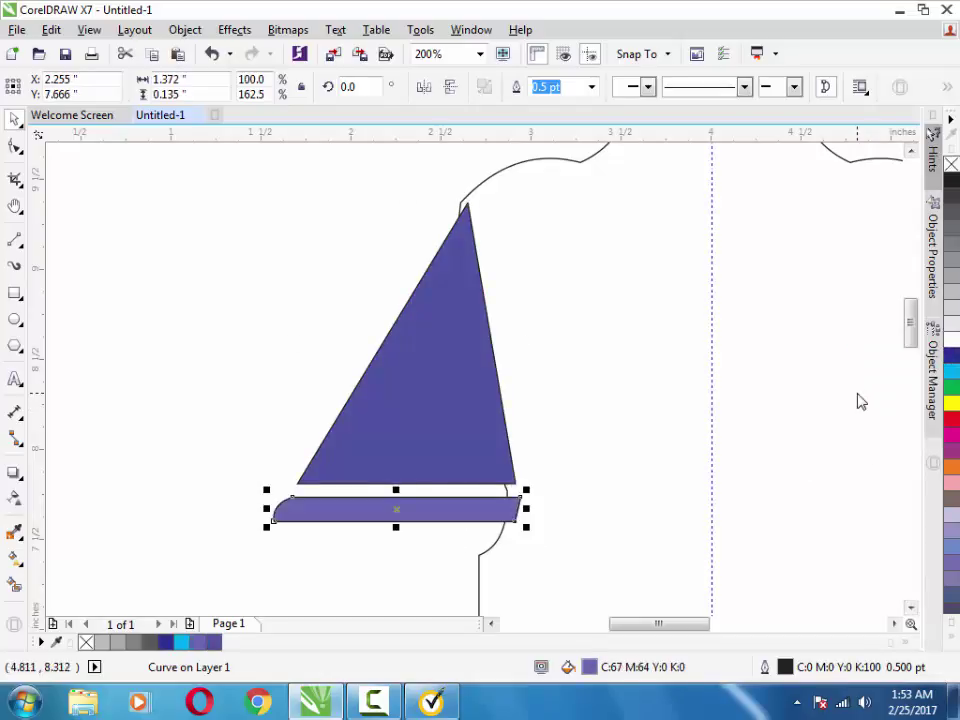
pyautogui.click(431, 401)
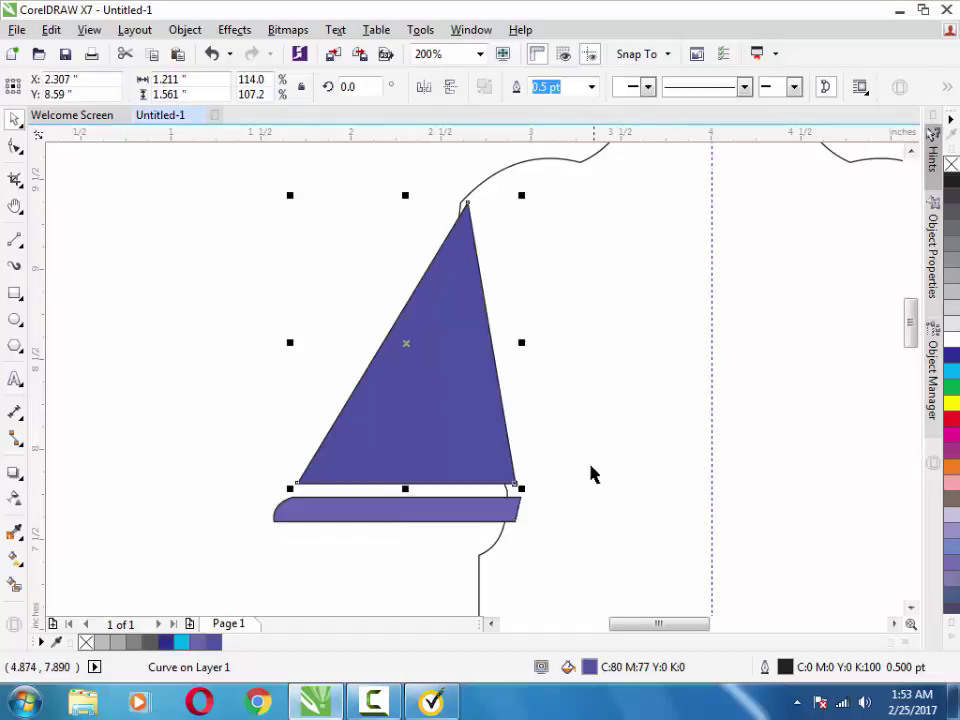
pyautogui.press('Tab')
pyautogui.click(952, 420)
pyautogui.click(952, 403)
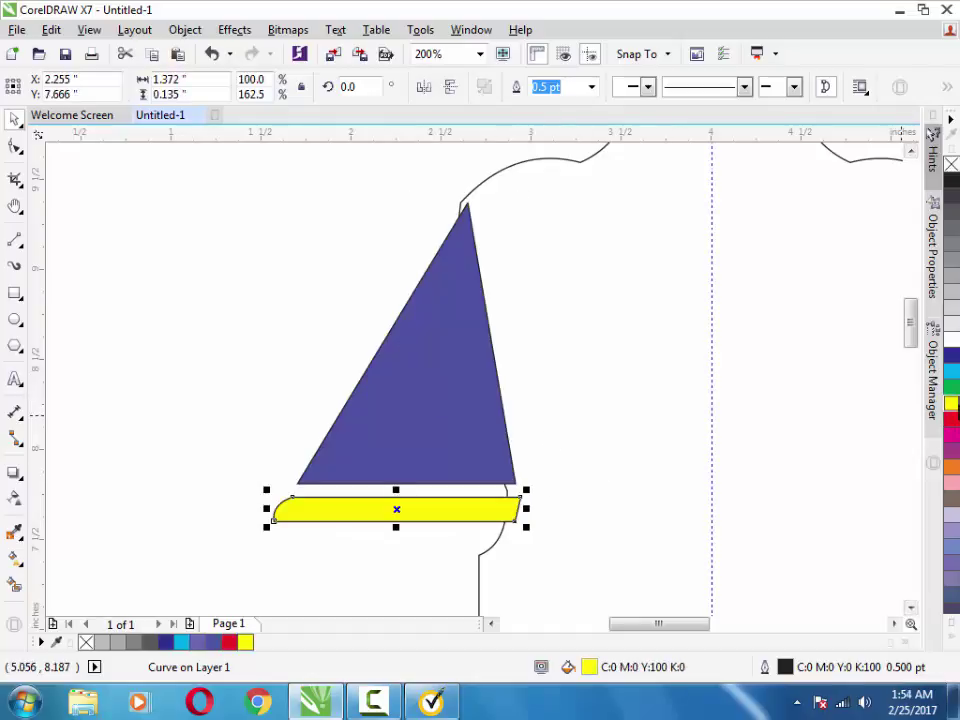
pyautogui.moveTo(952, 403)
pyautogui.mouseDown()
pyautogui.moveTo(895, 414)
pyautogui.moveTo(868, 443)
pyautogui.mouseUp()
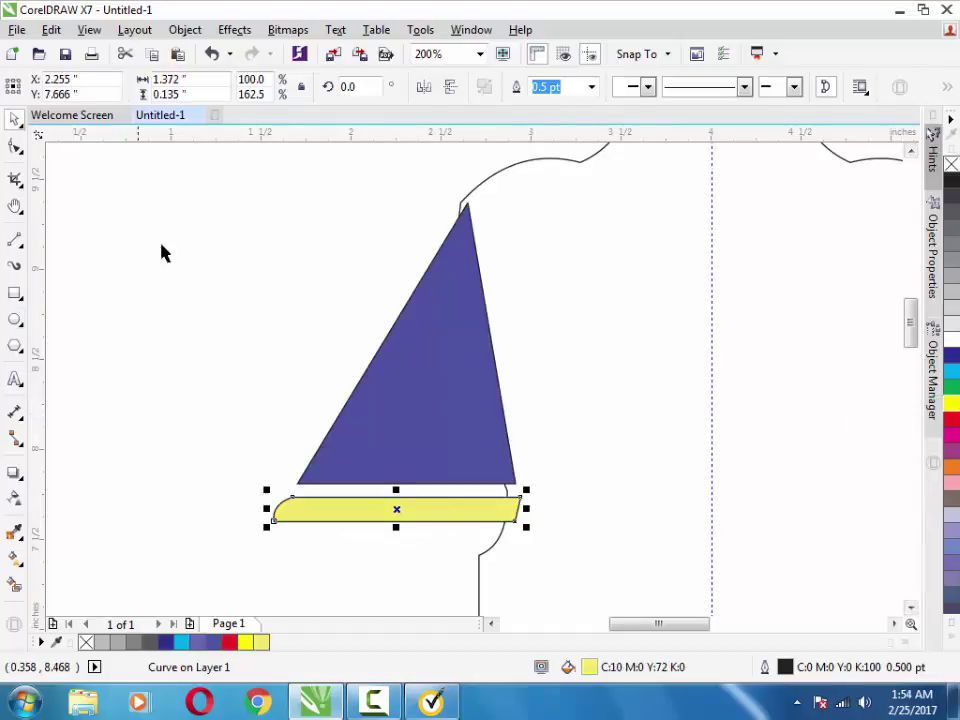
pyautogui.click(952, 212)
pyautogui.click(952, 228)
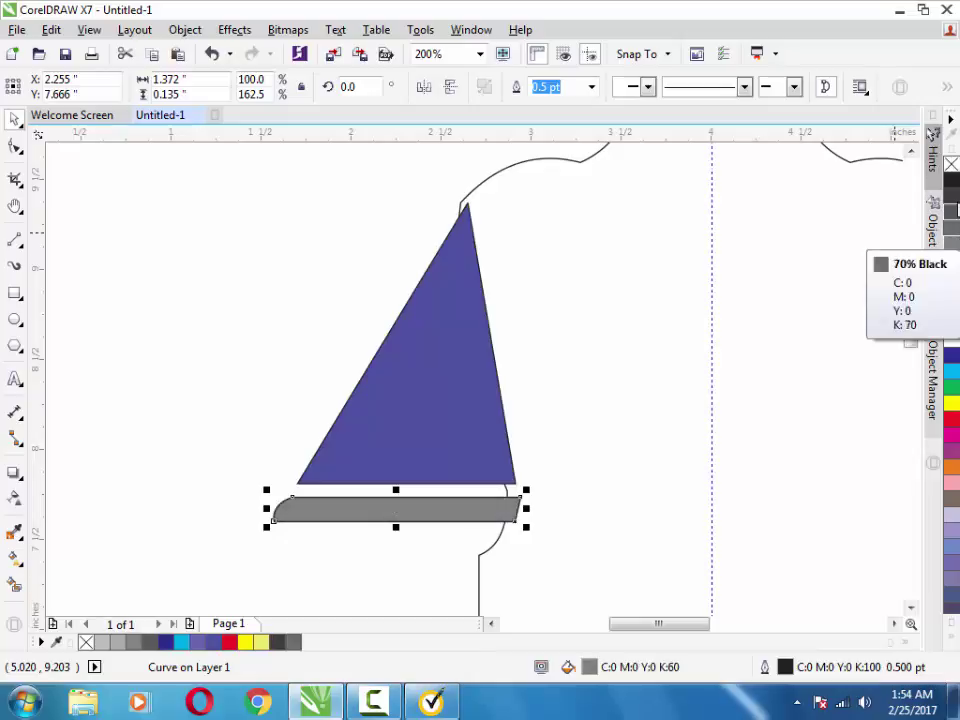
pyautogui.click(952, 196)
pyautogui.click(952, 212)
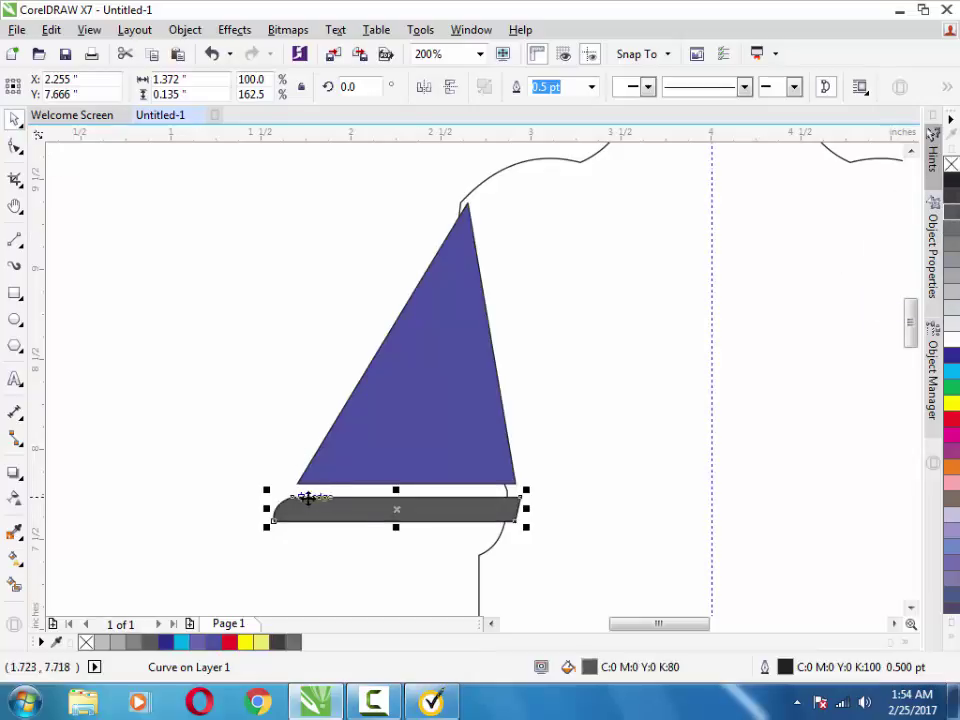
pyautogui.moveTo(340, 516); pyautogui.dragTo(351, 496)
pyautogui.click(356, 530)
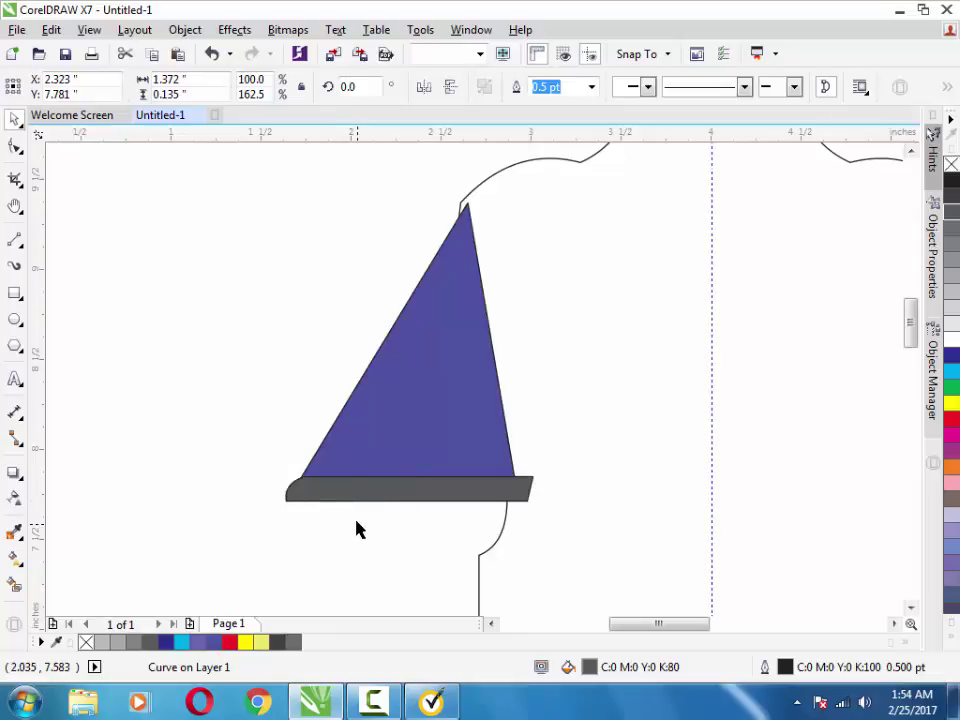
# - Select the sail for node editing, undoing an accidental hull reshape
pyautogui.click(441, 412)
pyautogui.click(15, 148)
pyautogui.click(416, 485)
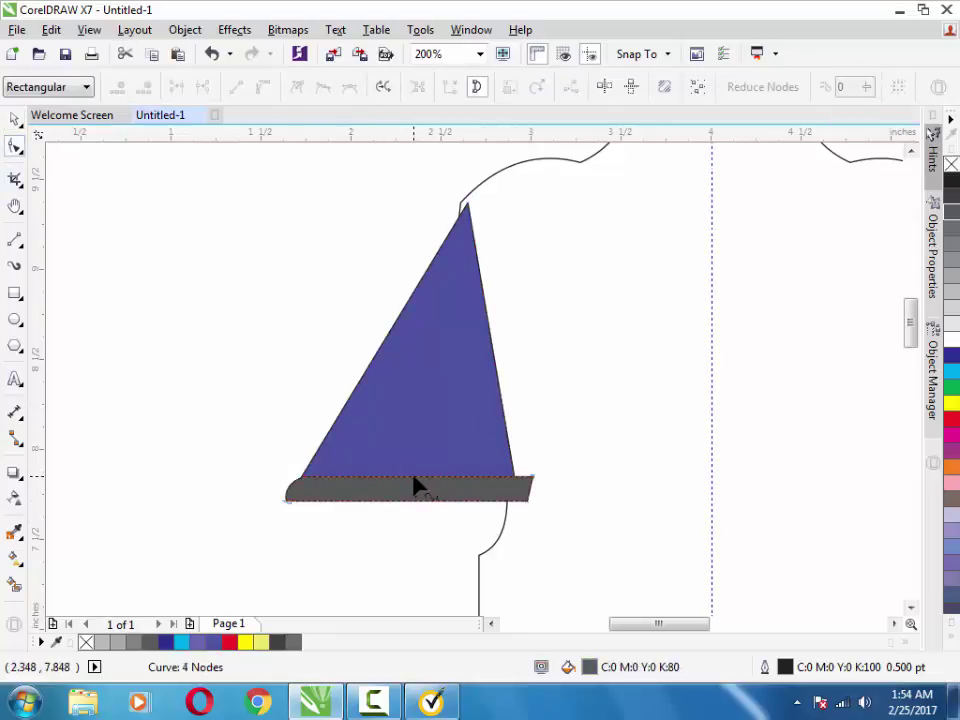
pyautogui.moveTo(411, 503)
pyautogui.mouseDown()
pyautogui.moveTo(418, 489)
pyautogui.moveTo(424, 512)
pyautogui.mouseUp()
pyautogui.hotkey('ctrl', 'z')
pyautogui.click(14, 122)
pyautogui.click(420, 390)
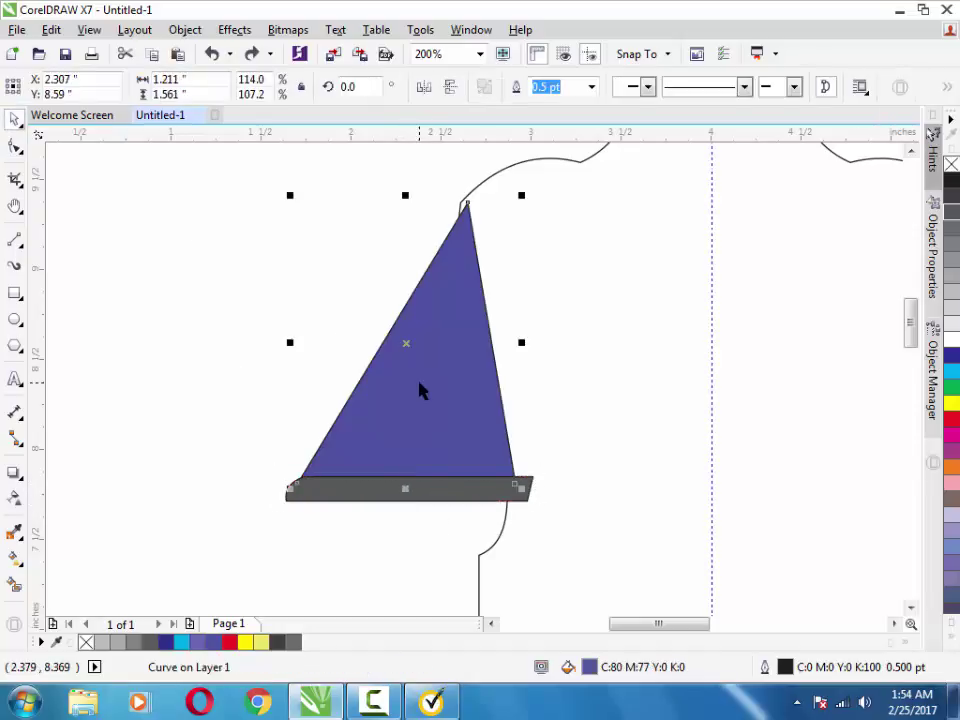
pyautogui.click(15, 148)
pyautogui.click(14, 122)
pyautogui.hotkey('ctrl', 'shift', 'z')
pyautogui.click(15, 148)
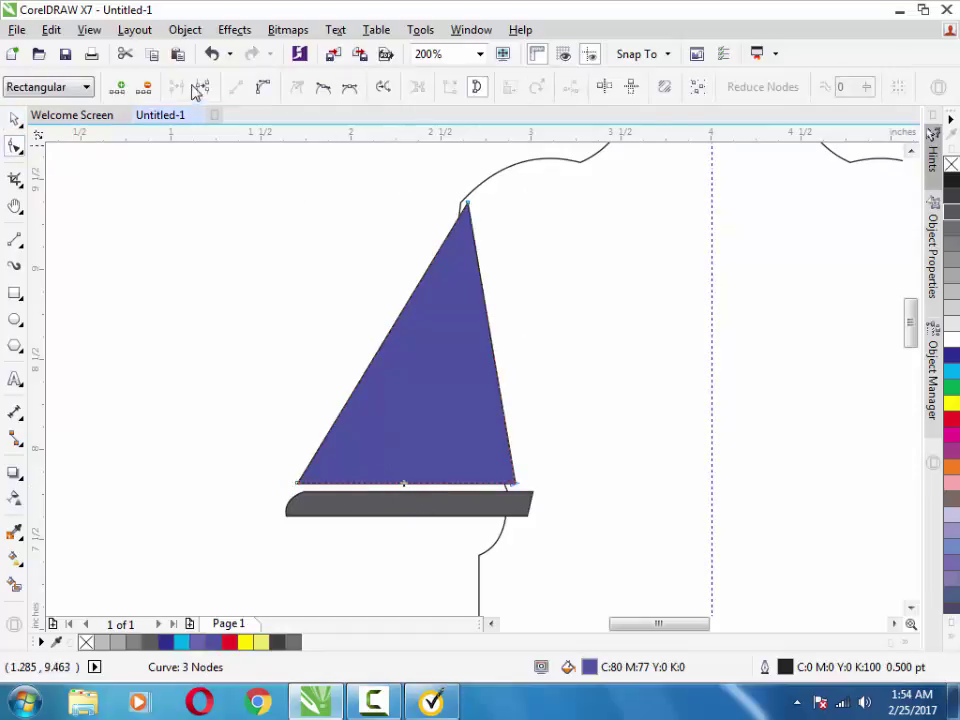
# - Bow the sail's bottom edge into a curve and send the hull behind the sail
pyautogui.click(409, 486)
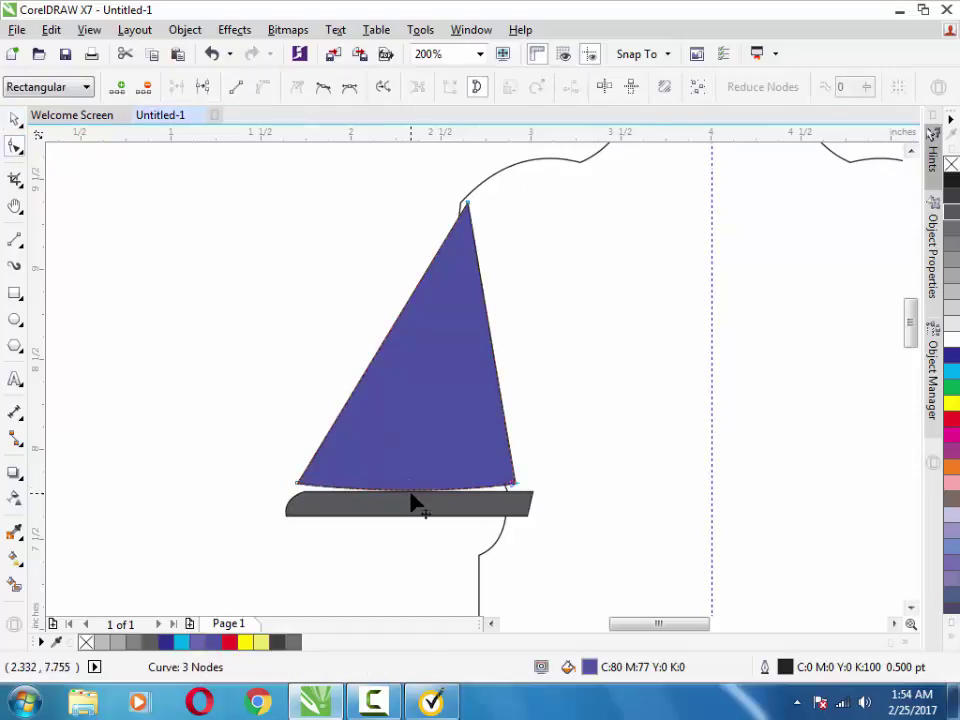
pyautogui.moveTo(411, 497)
pyautogui.mouseDown()
pyautogui.moveTo(403, 525)
pyautogui.moveTo(360, 522)
pyautogui.mouseUp()
pyautogui.click(14, 122)
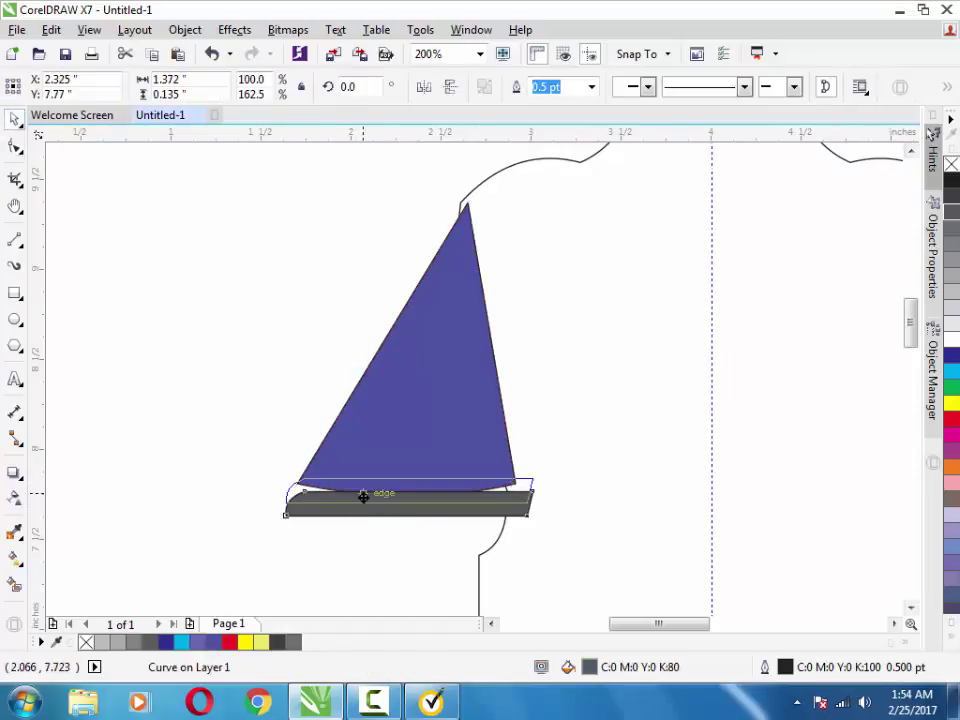
pyautogui.hotkey('ctrl', 'pagedown')
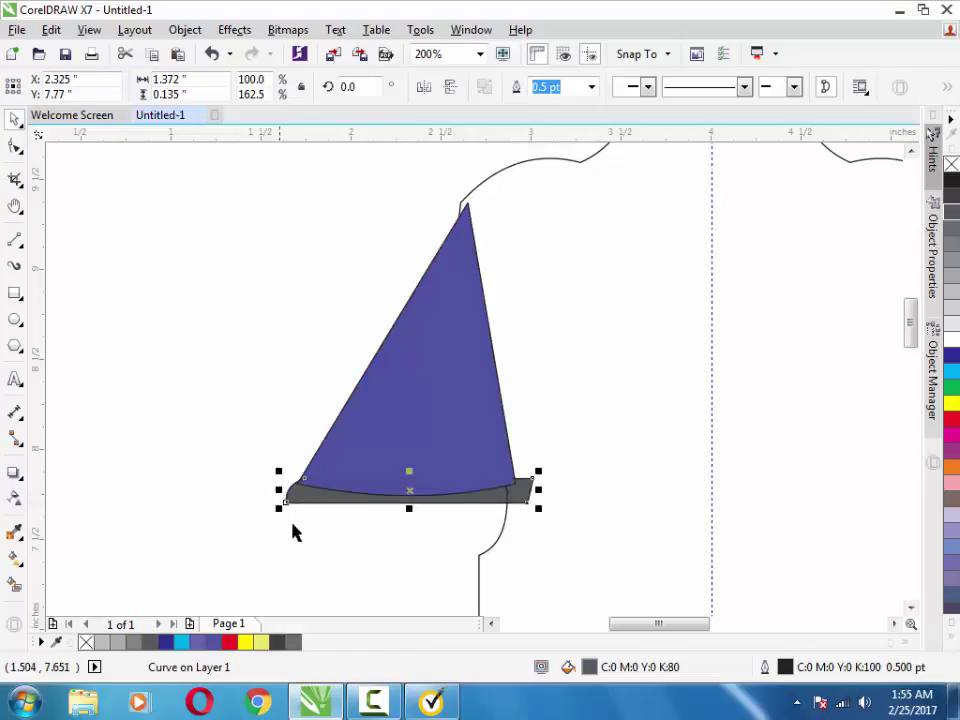
pyautogui.press('Down')
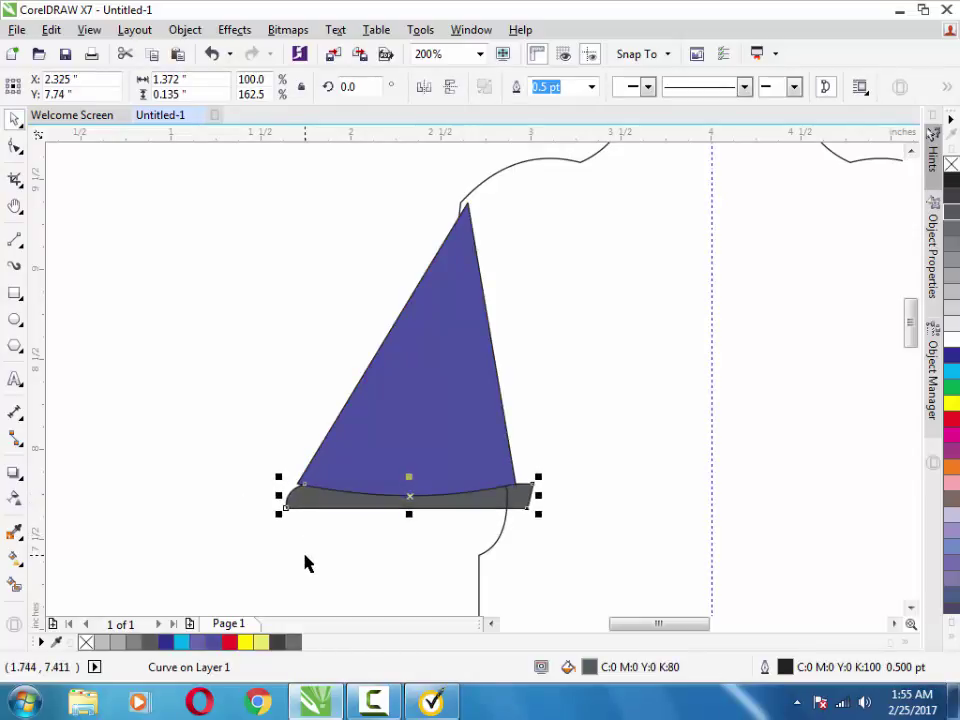
# - Curve the sail's left edge outward and lift its bottom curve slightly
pyautogui.click(14, 147)
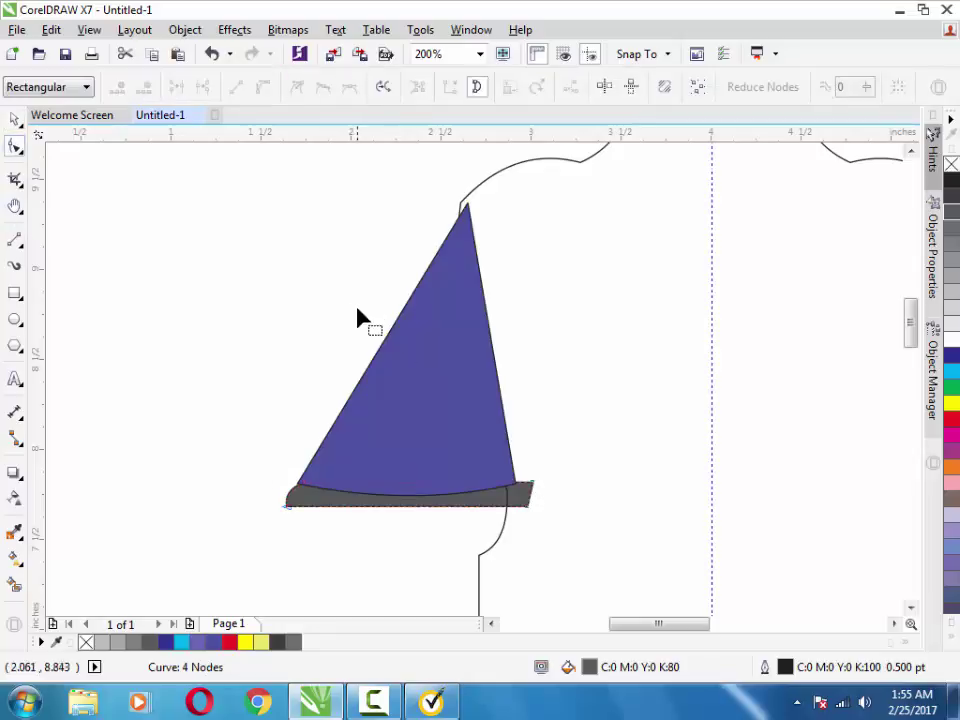
pyautogui.click(377, 350)
pyautogui.moveTo(372, 360); pyautogui.dragTo(356, 352)
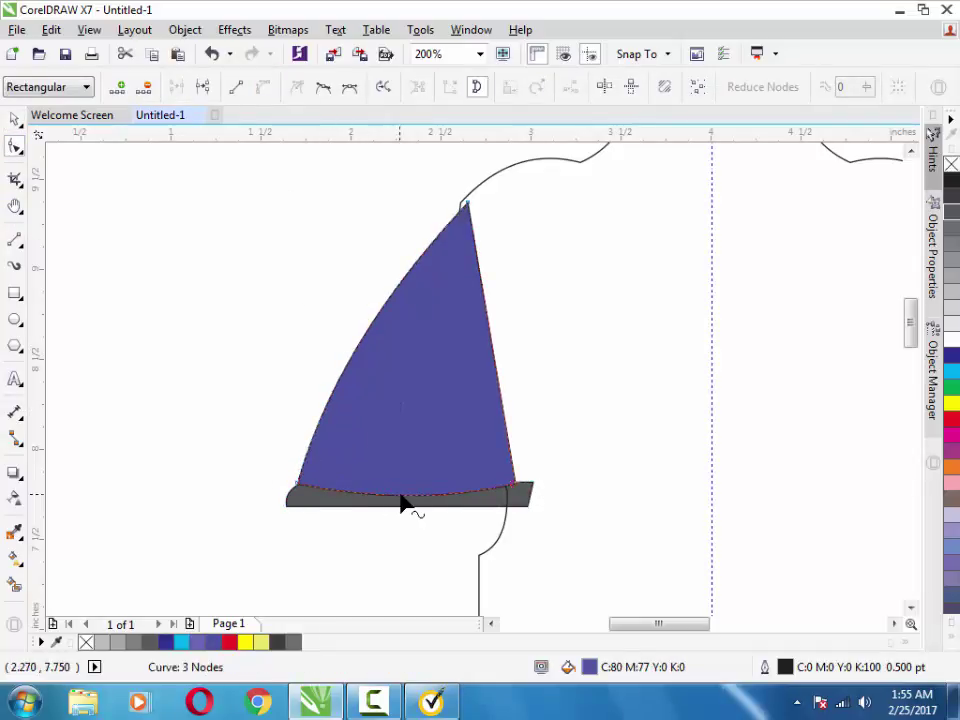
pyautogui.moveTo(403, 496); pyautogui.dragTo(403, 490)
pyautogui.press('space')
# - Fill the boat's grey hull shape with cyan
pyautogui.click(167, 340)
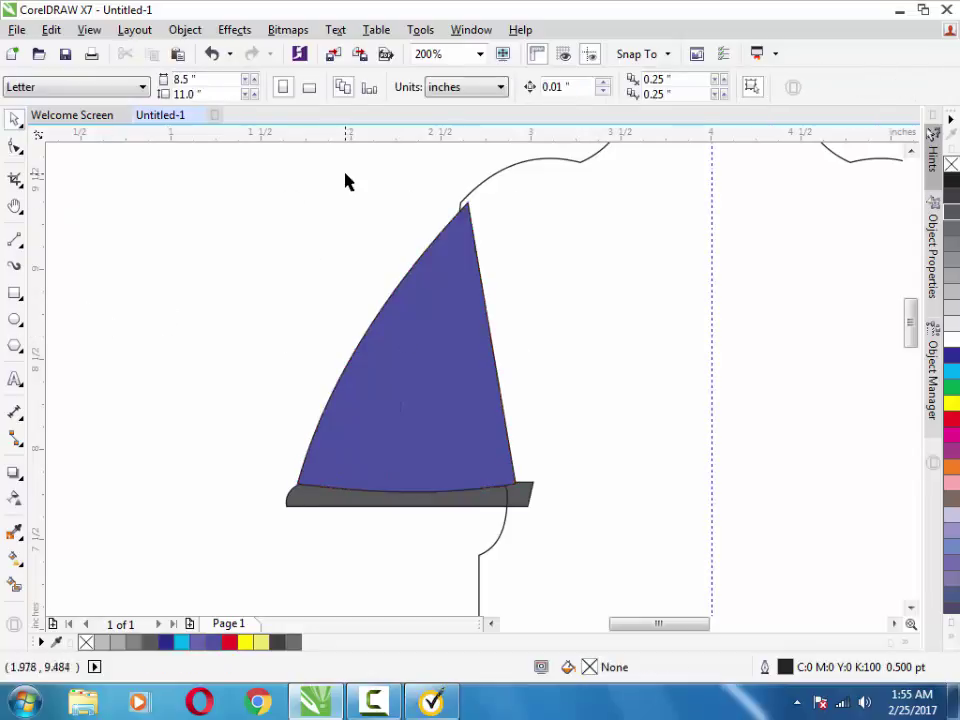
pyautogui.click(420, 510)
pyautogui.click(953, 372)
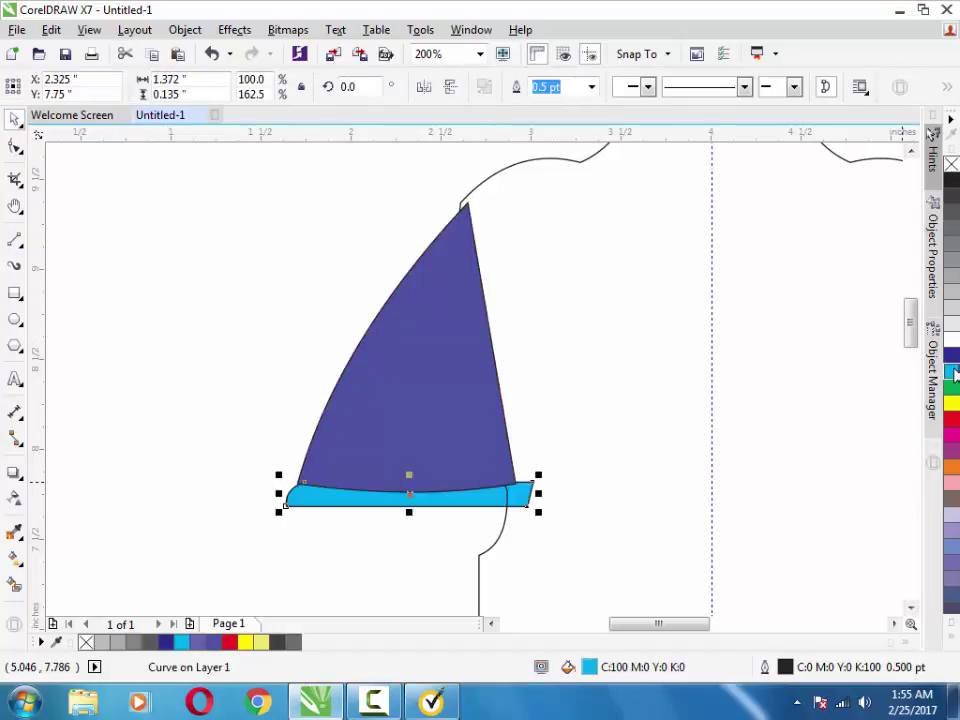
pyautogui.click(176, 257)
# - Group the violet sail and cyan hull into one object, nudge it, and zoom out
pyautogui.click(301, 507)
pyautogui.click(208, 163)
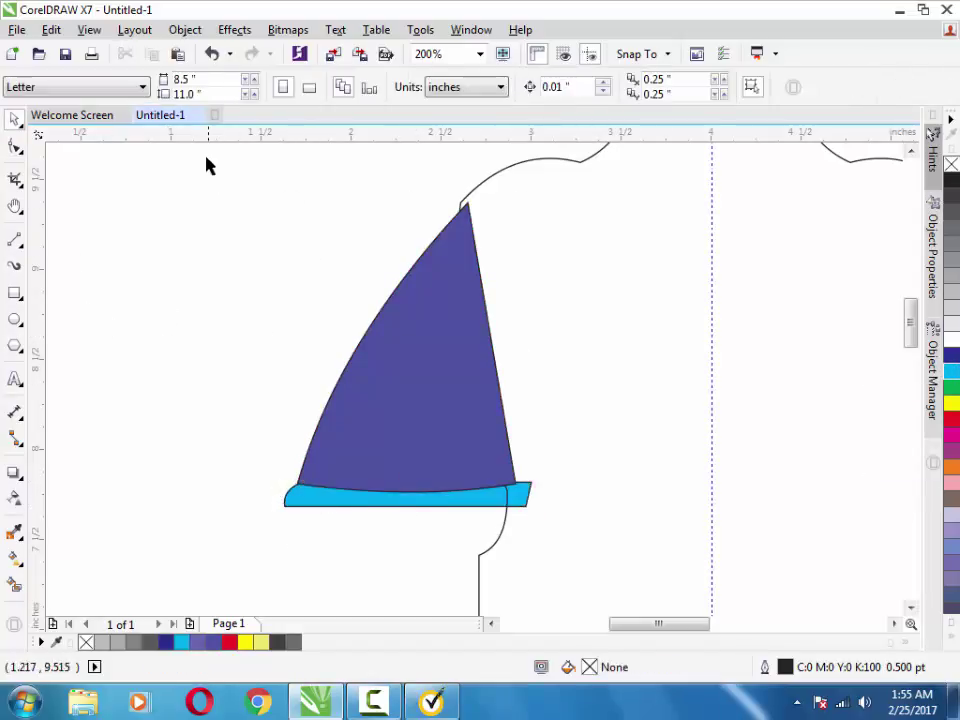
pyautogui.moveTo(253, 180); pyautogui.dragTo(564, 553)
pyautogui.rightClick(508, 388)
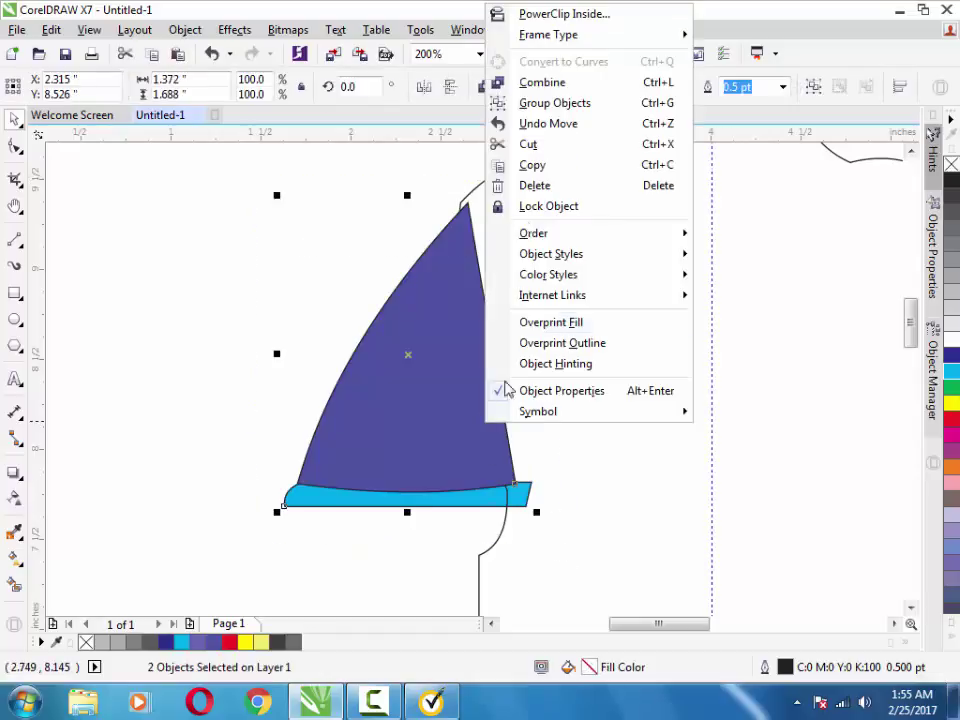
pyautogui.click(576, 103)
pyautogui.moveTo(446, 302); pyautogui.dragTo(444, 307)
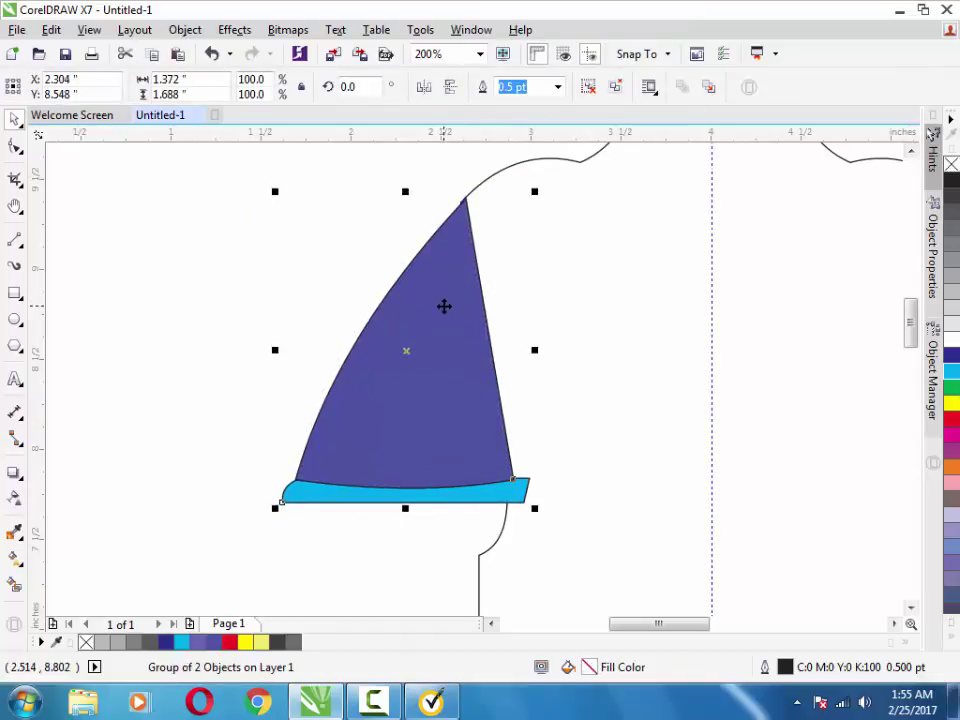
pyautogui.press('z')
pyautogui.press('F3')
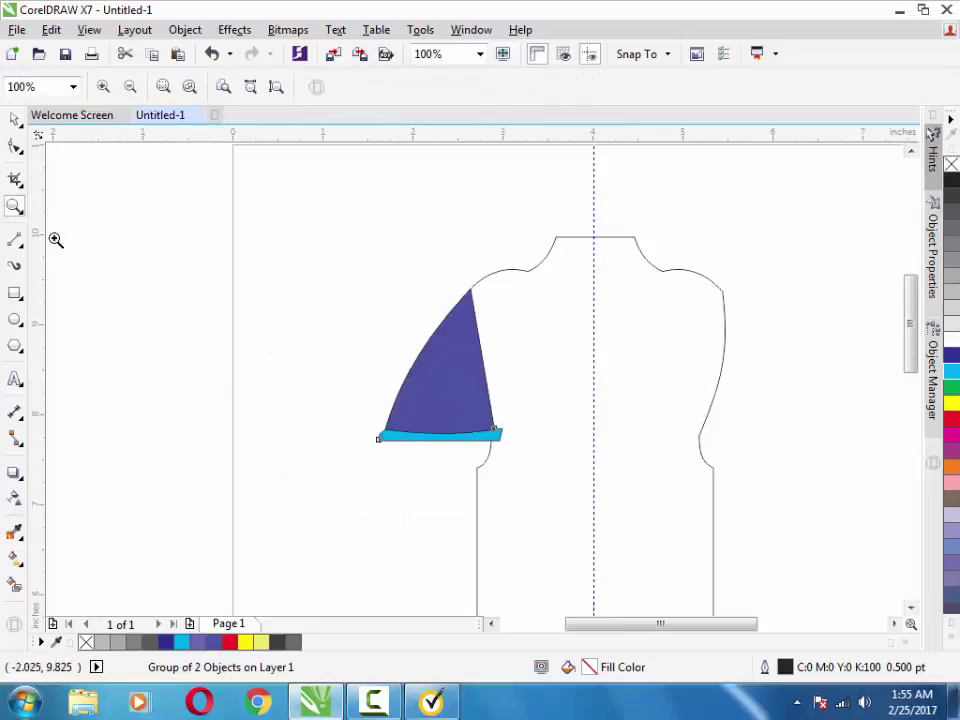
# - Draw an inverted triangle knot below the neckline on the shirt's centre line
pyautogui.moveTo(621, 632); pyautogui.dragTo(662, 632)
pyautogui.click(388, 396)
pyautogui.press('h')
pyautogui.moveTo(508, 312)
pyautogui.mouseDown()
pyautogui.moveTo(473, 382)
pyautogui.moveTo(417, 404)
pyautogui.mouseUp()
pyautogui.press('F5')
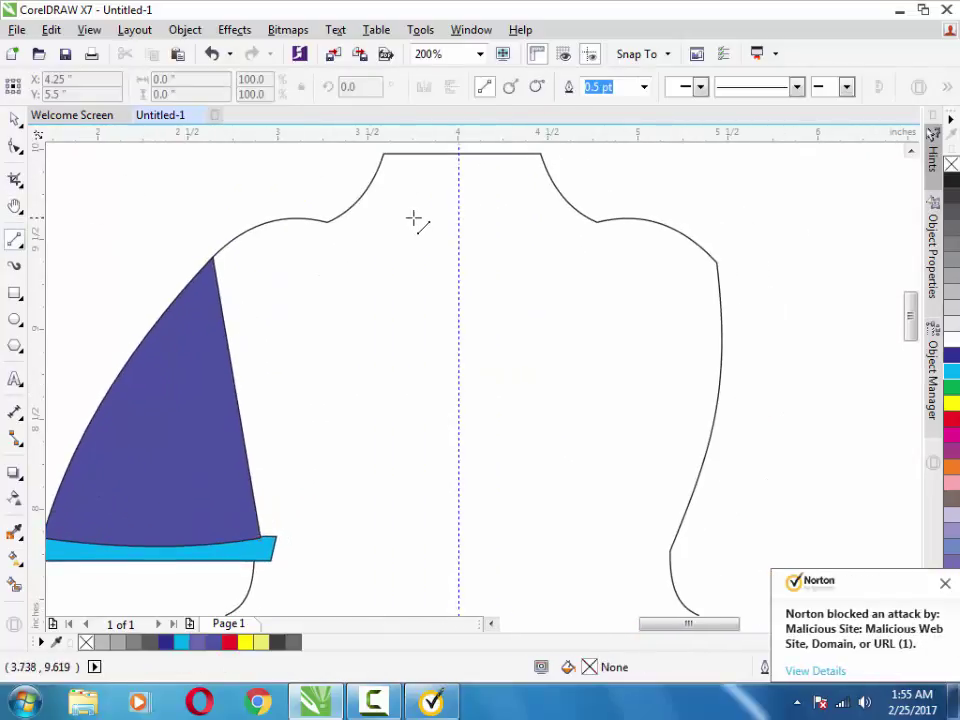
pyautogui.click(413, 218)
pyautogui.doubleClick(502, 217)
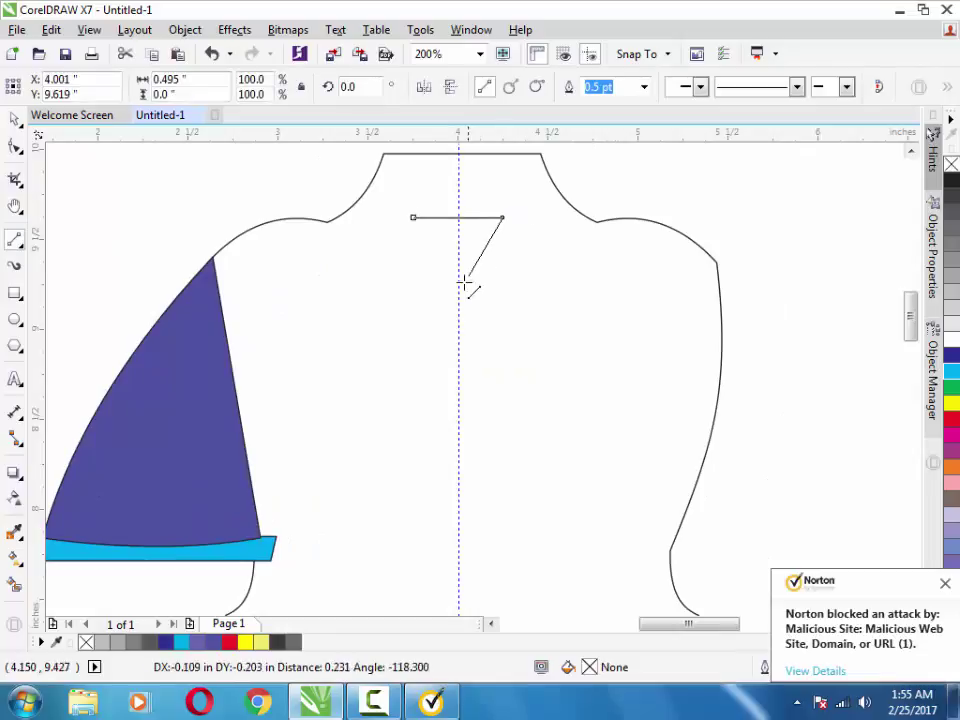
pyautogui.click(457, 289)
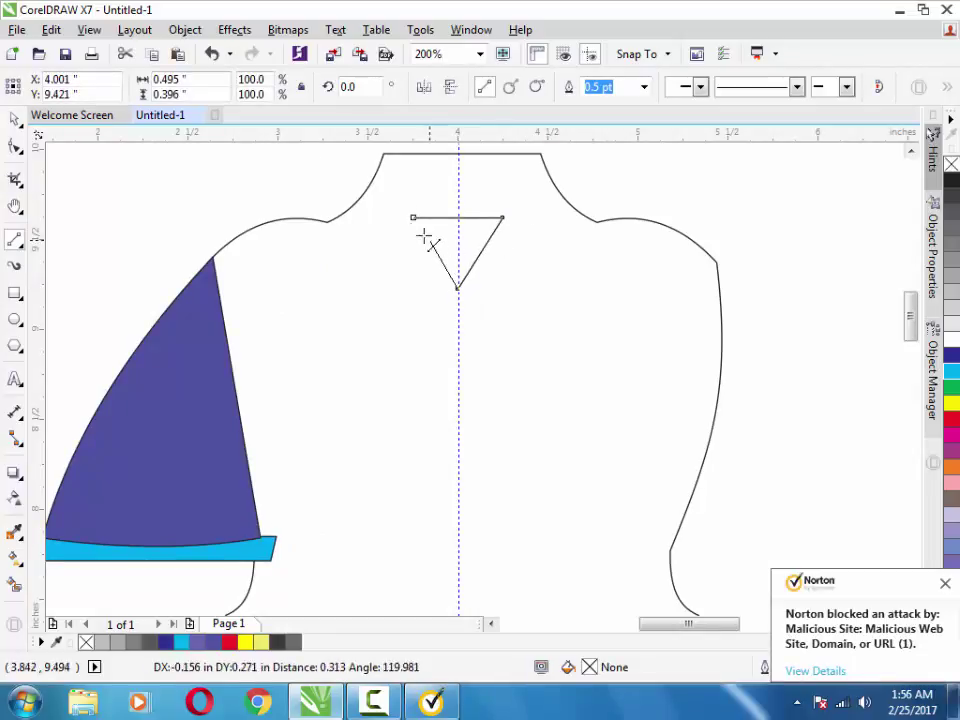
pyautogui.click(413, 217)
pyautogui.click(16, 147)
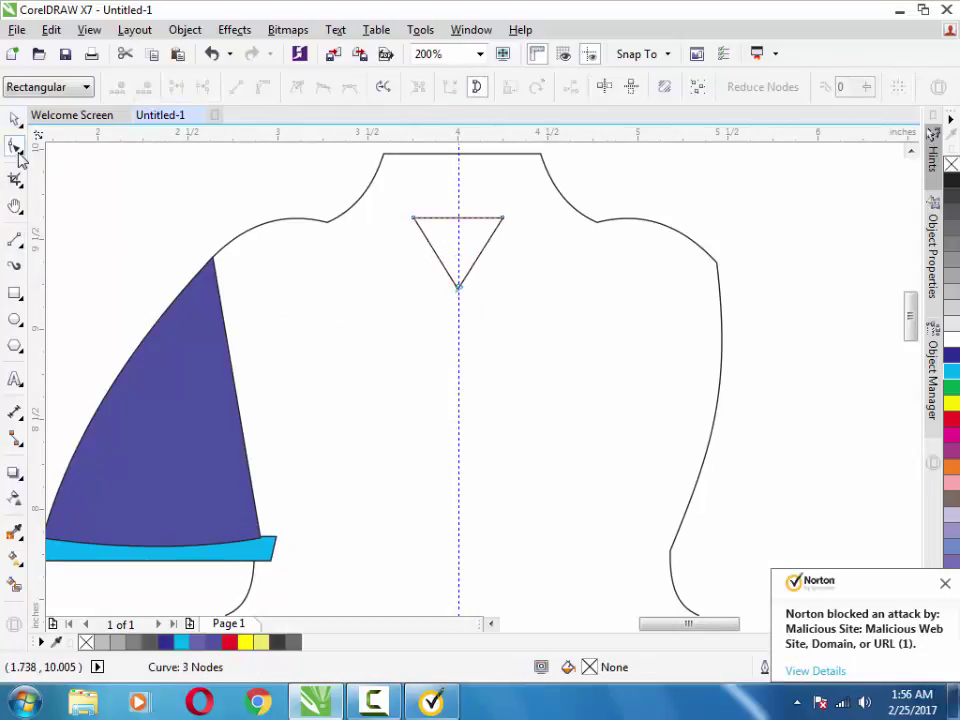
pyautogui.click(16, 180)
pyautogui.click(15, 240)
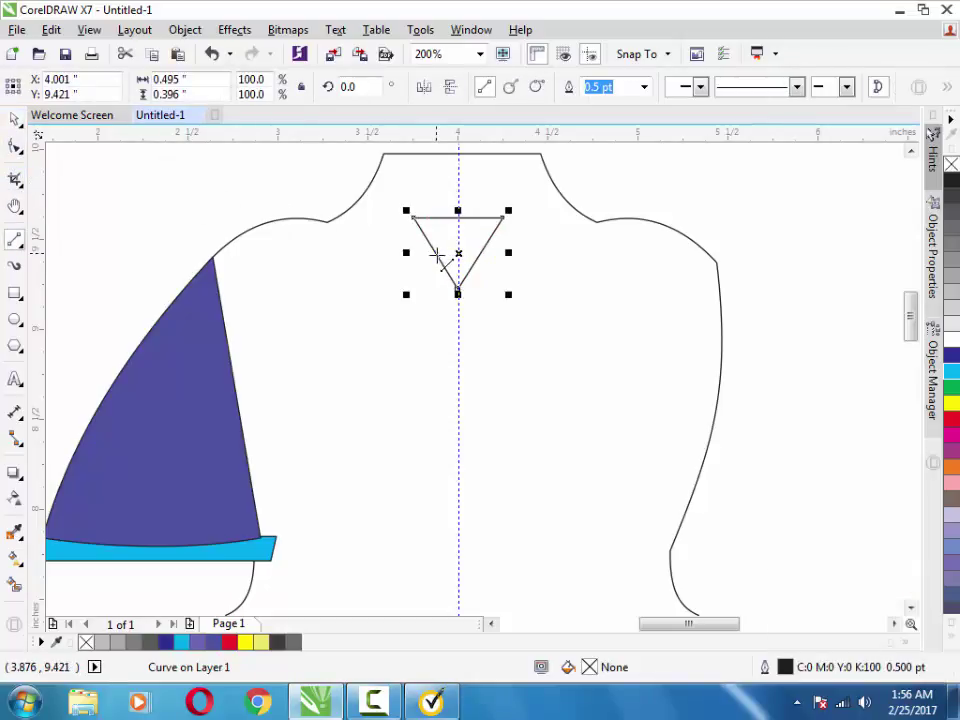
# - Start the tie outline with a left collar point, undoing a misplaced segment
pyautogui.click(436, 253)
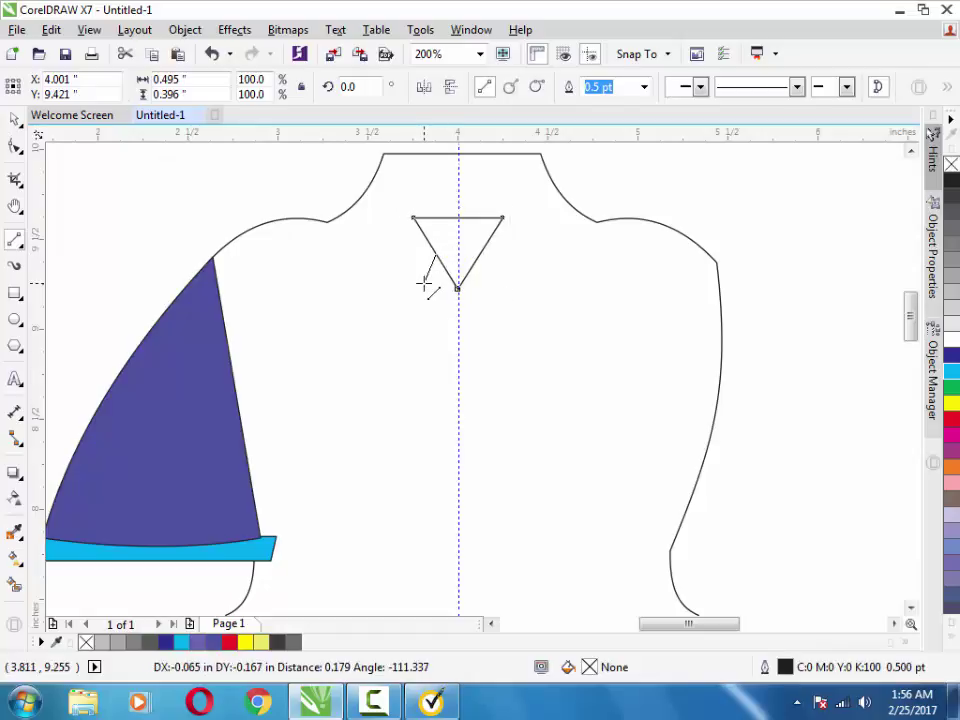
pyautogui.click(410, 276)
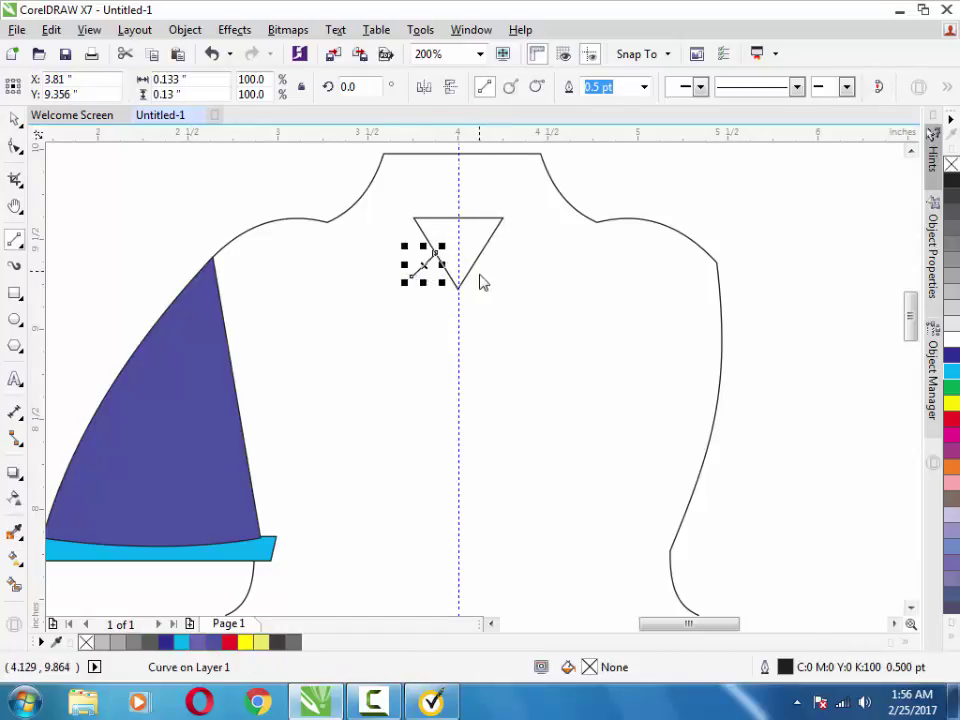
pyautogui.click(412, 276)
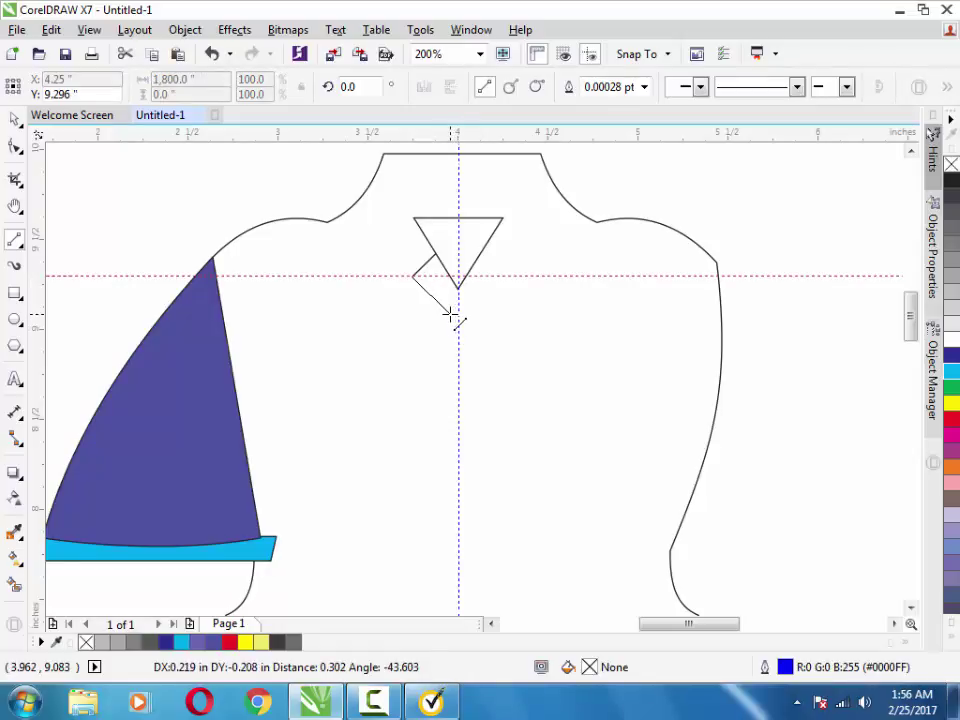
pyautogui.click(450, 316)
pyautogui.click(450, 316)
pyautogui.click(448, 322)
pyautogui.hotkey('ctrl', 'z')
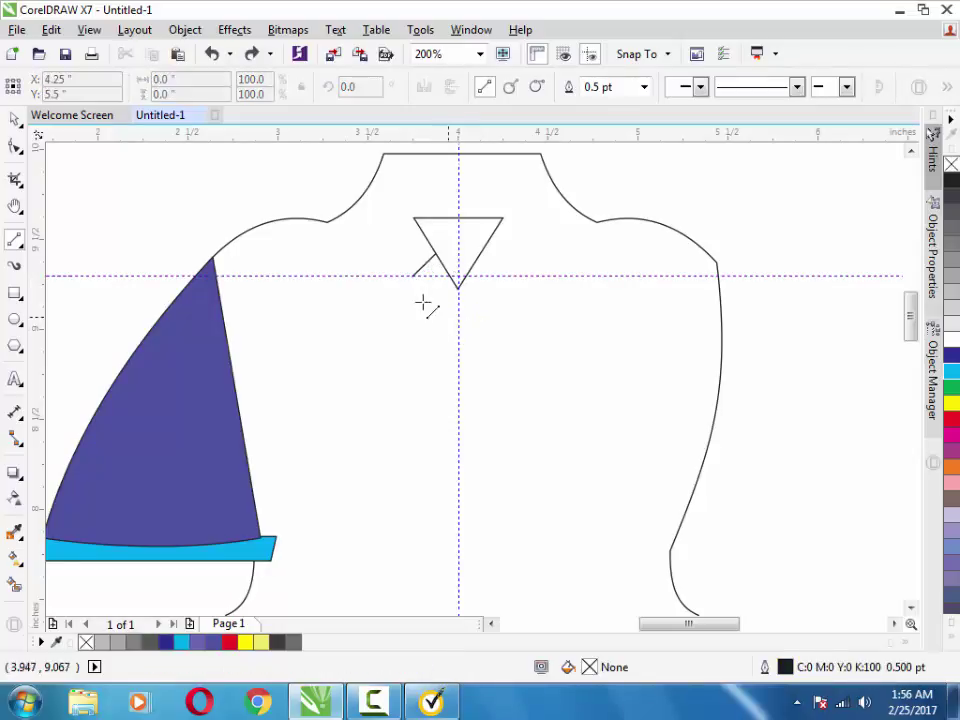
# - Complete the Y-shaped tie outline down to the tail and back up to the triangle
pyautogui.click(412, 276)
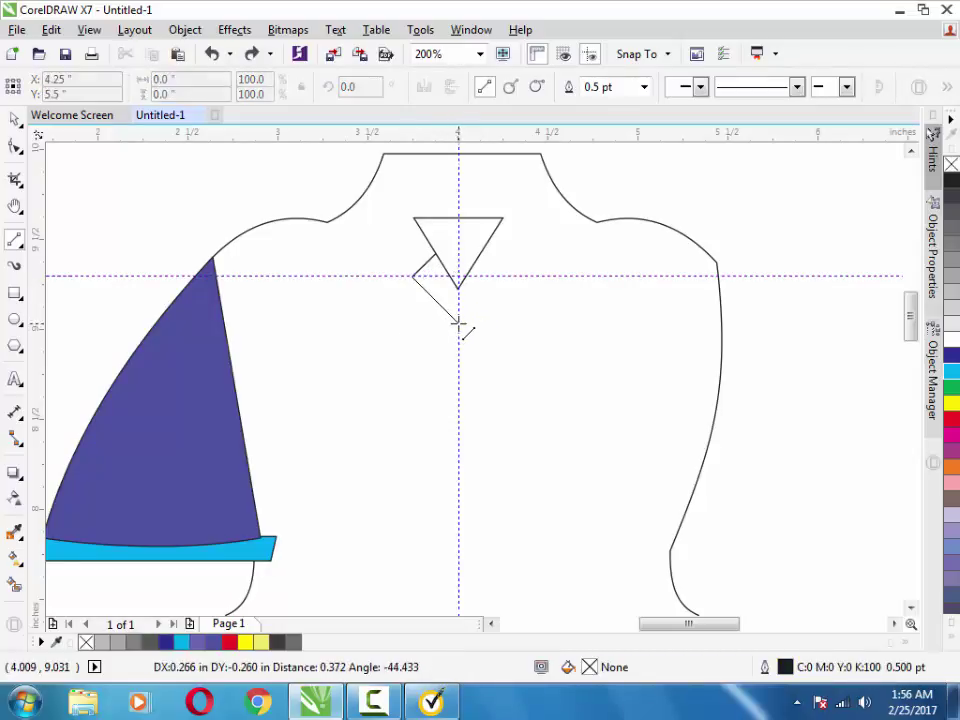
pyautogui.click(458, 322)
pyautogui.click(436, 334)
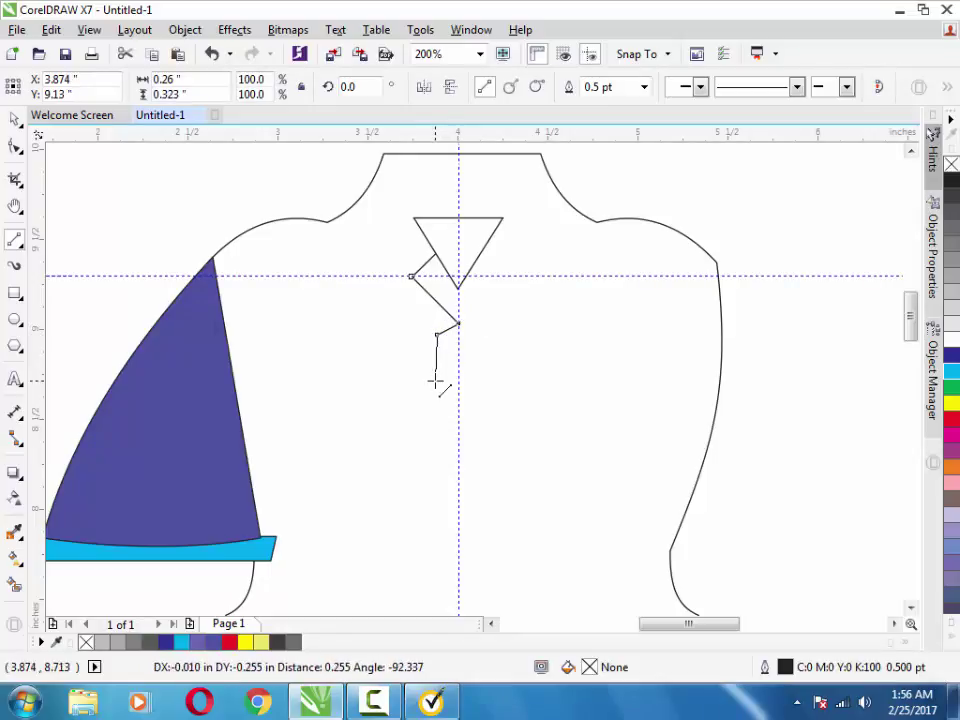
pyautogui.click(436, 380)
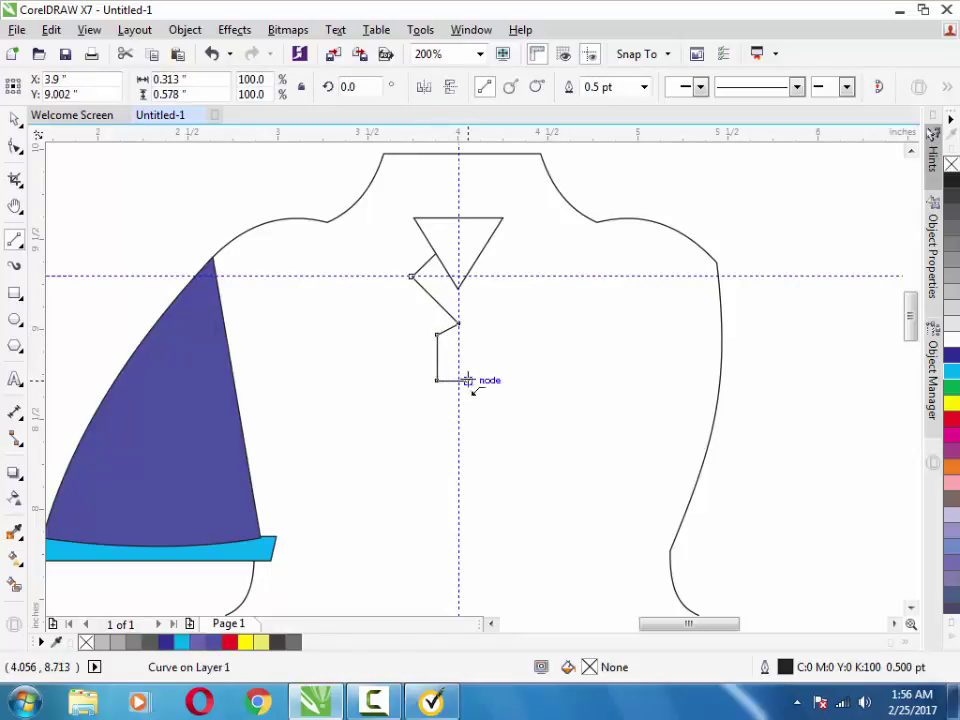
pyautogui.click(468, 380)
pyautogui.click(467, 323)
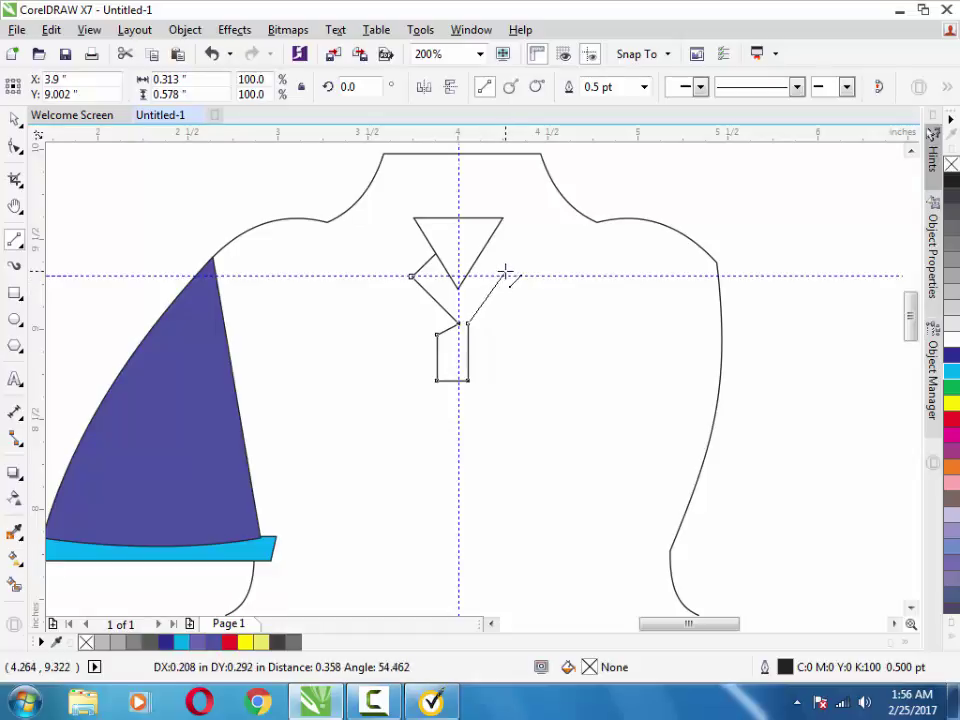
pyautogui.click(504, 275)
pyautogui.doubleClick(476, 258)
# - Re-dock the document window and add a horizontal guide just above the collar points
pyautogui.click(537, 155)
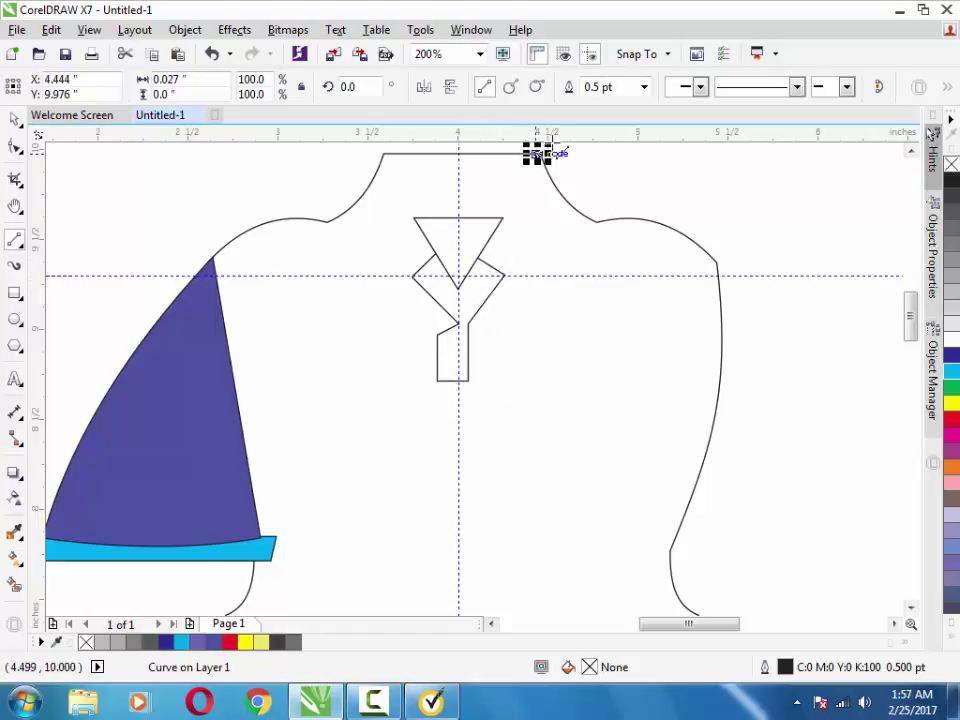
pyautogui.doubleClick(533, 133)
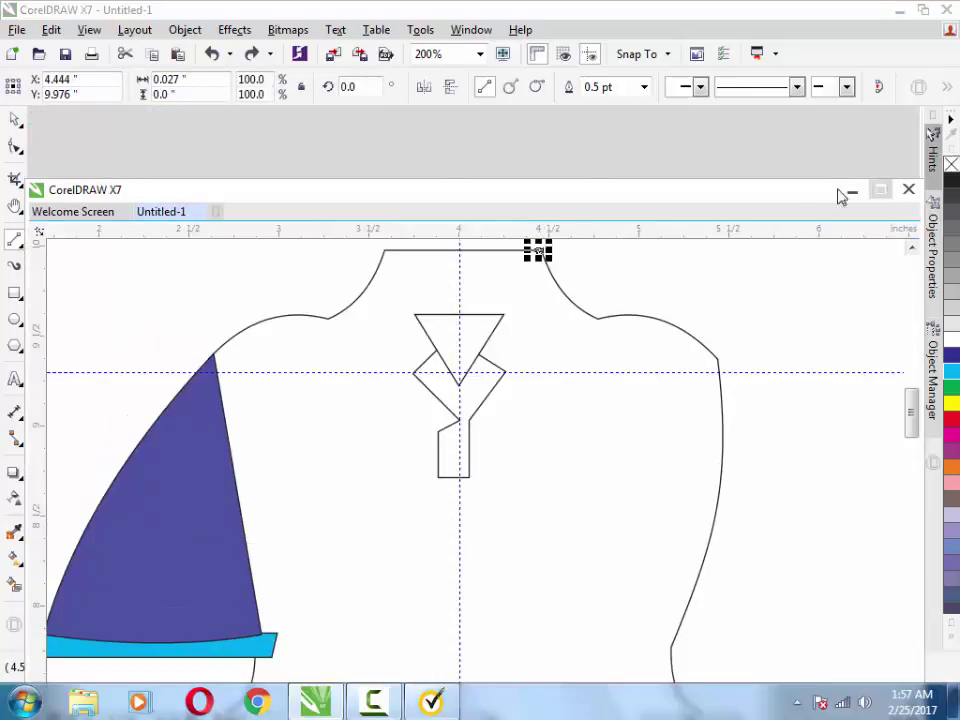
pyautogui.doubleClick(840, 192)
pyautogui.click(926, 14)
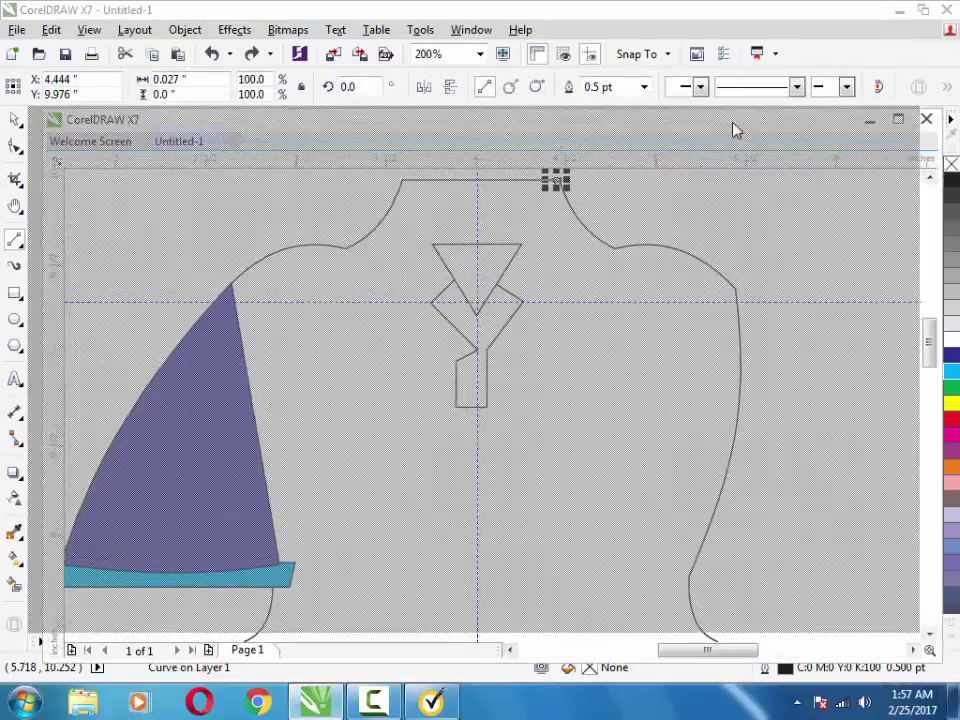
pyautogui.moveTo(739, 180)
pyautogui.mouseDown()
pyautogui.moveTo(611, 143)
pyautogui.moveTo(522, 172)
pyautogui.mouseUp()
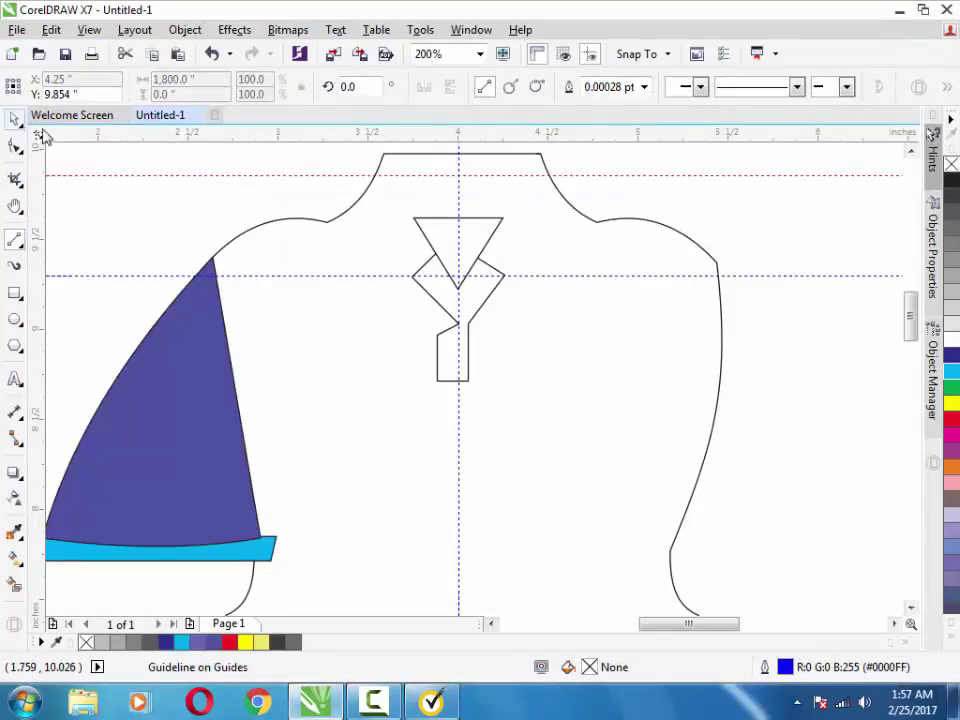
pyautogui.moveTo(42, 136); pyautogui.dragTo(653, 255)
pyautogui.click(492, 285)
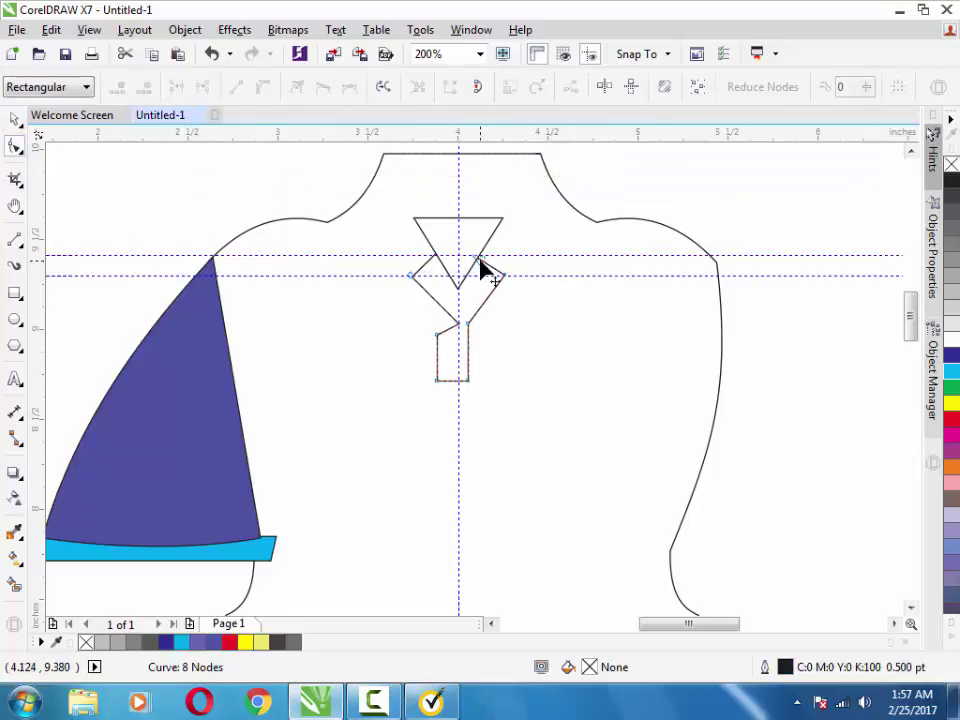
pyautogui.click(130, 197)
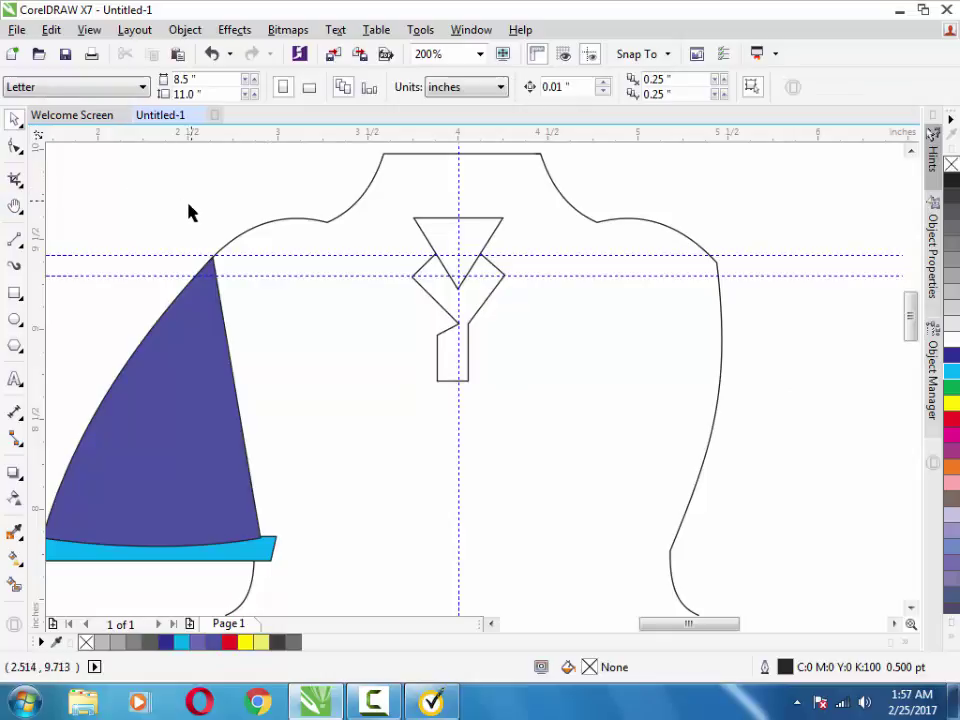
# - Fill the triangular knot green and apply a palette colour to the tie outline below
pyautogui.click(478, 243)
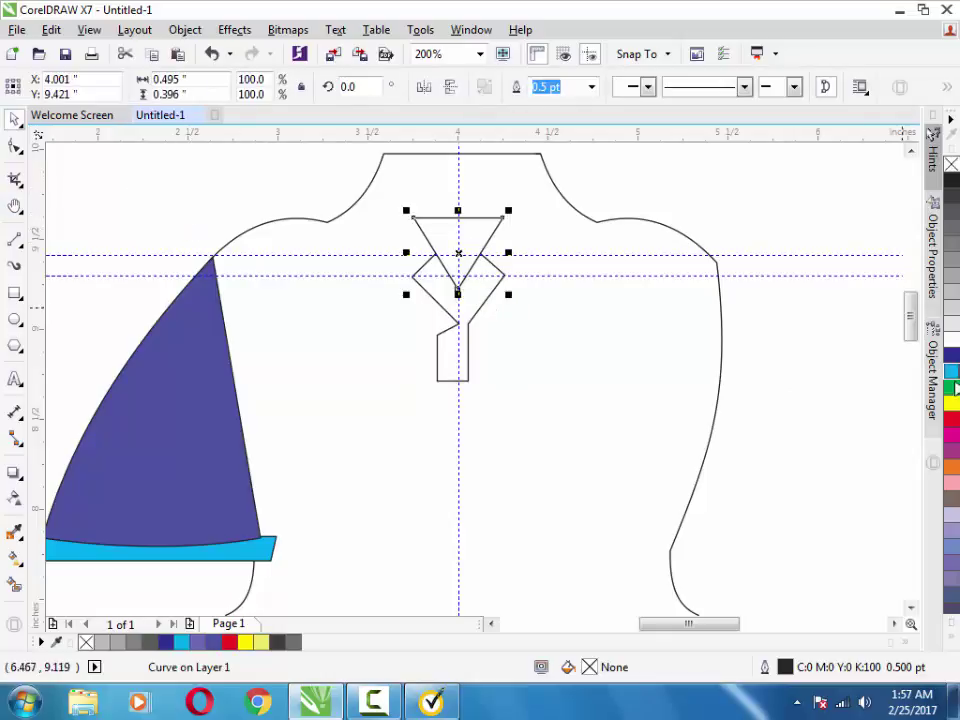
pyautogui.click(951, 387)
pyautogui.click(477, 305)
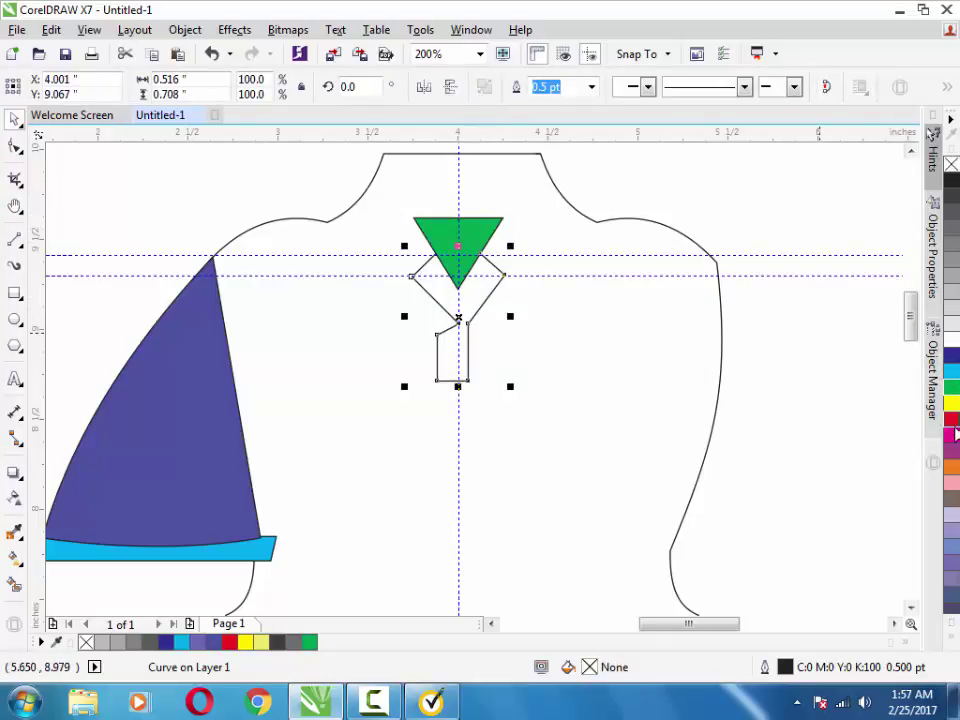
pyautogui.click(951, 355)
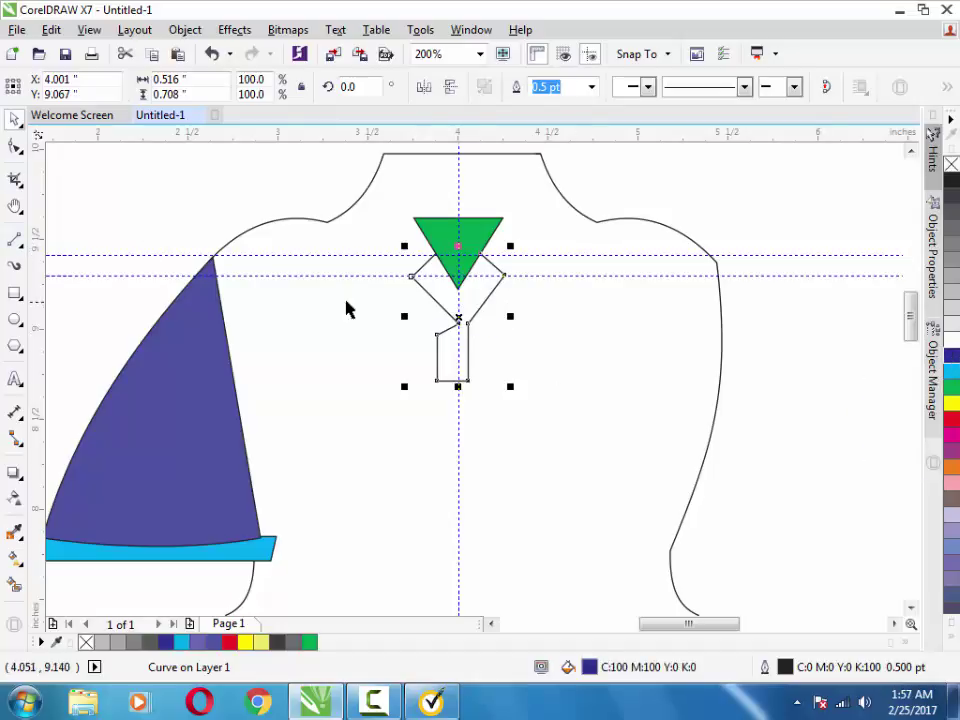
# - Draw a short line inside the tie from its top point, undoing an accidental shirt move
pyautogui.click(15, 240)
pyautogui.click(493, 264)
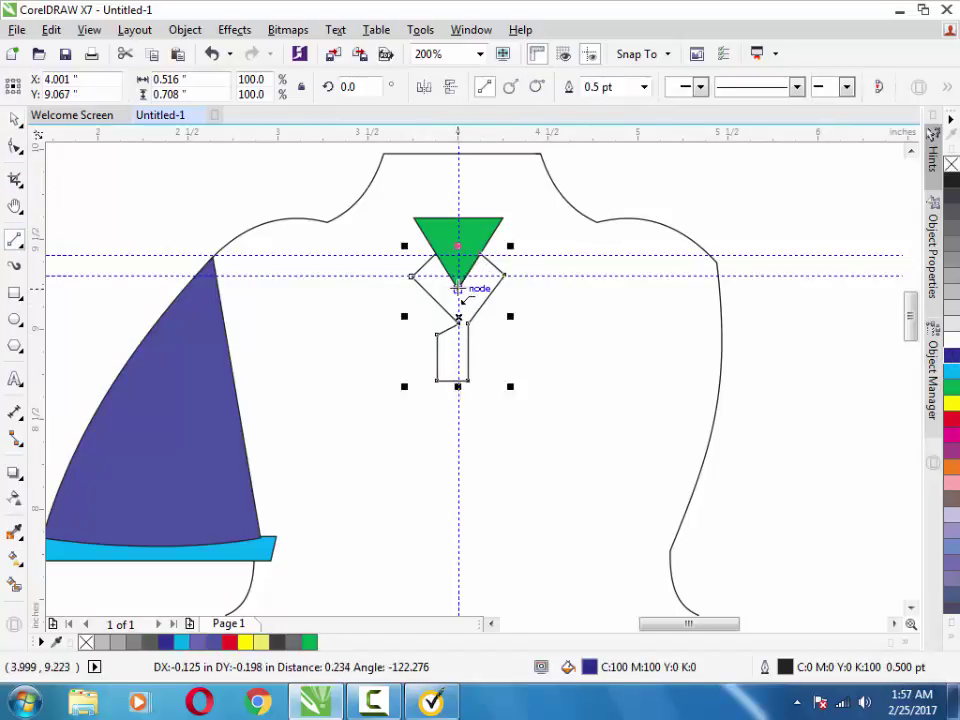
pyautogui.click(459, 287)
pyautogui.press('space')
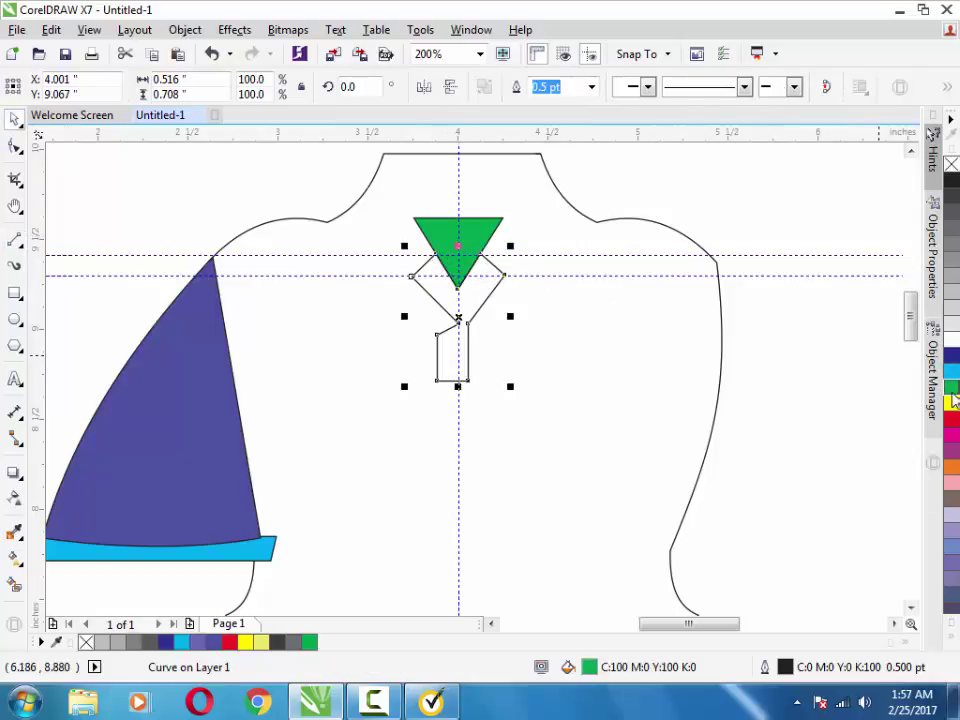
pyautogui.click(324, 208)
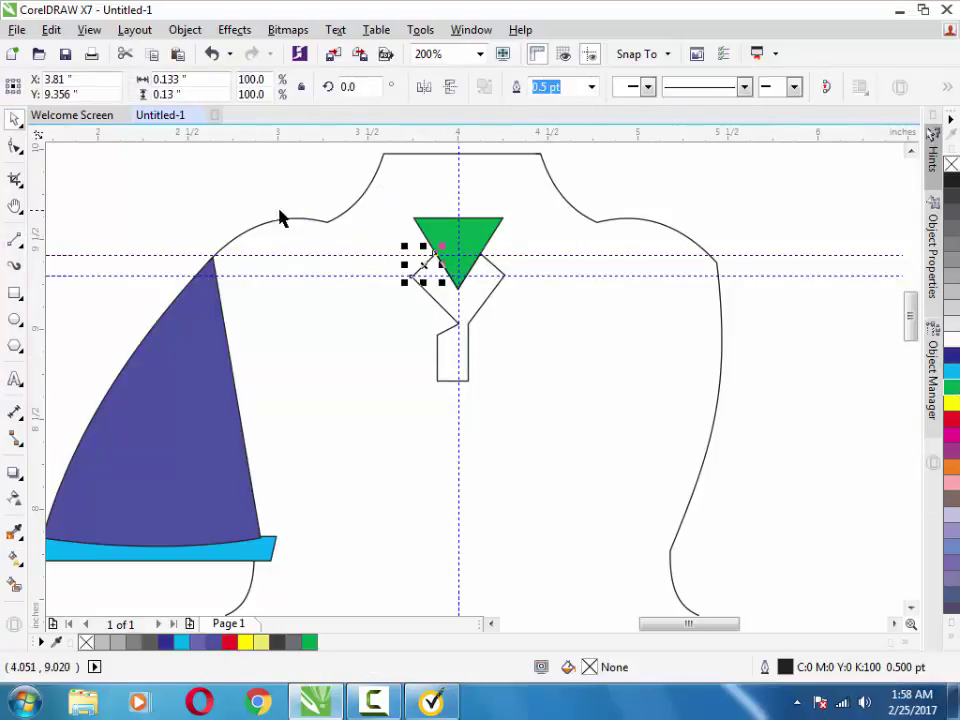
pyautogui.moveTo(332, 316); pyautogui.dragTo(450, 294)
pyautogui.hotkey('ctrl', 'z')
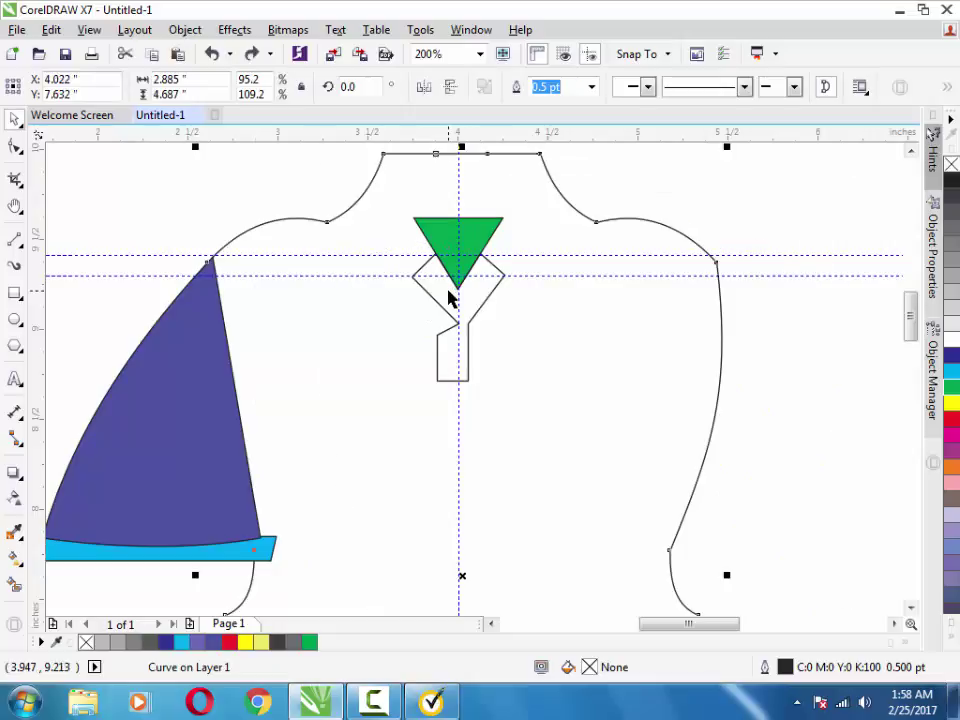
pyautogui.click(778, 271)
# - Group the two tie shapes and join their curves into one tie shape
pyautogui.moveTo(739, 231); pyautogui.dragTo(369, 424)
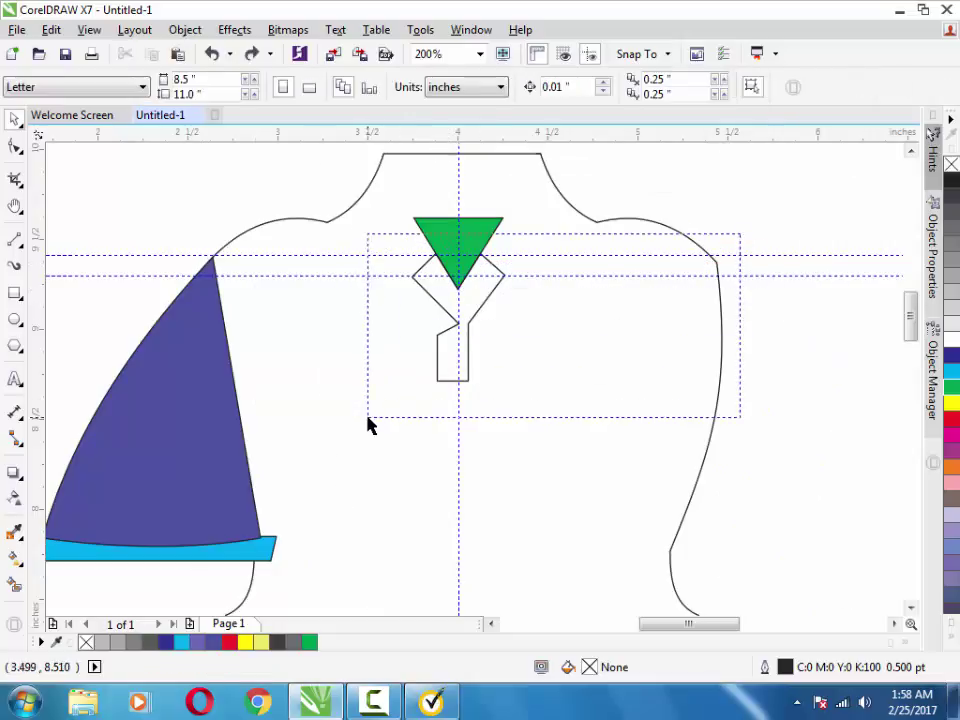
pyautogui.rightClick(458, 302)
pyautogui.click(690, 350)
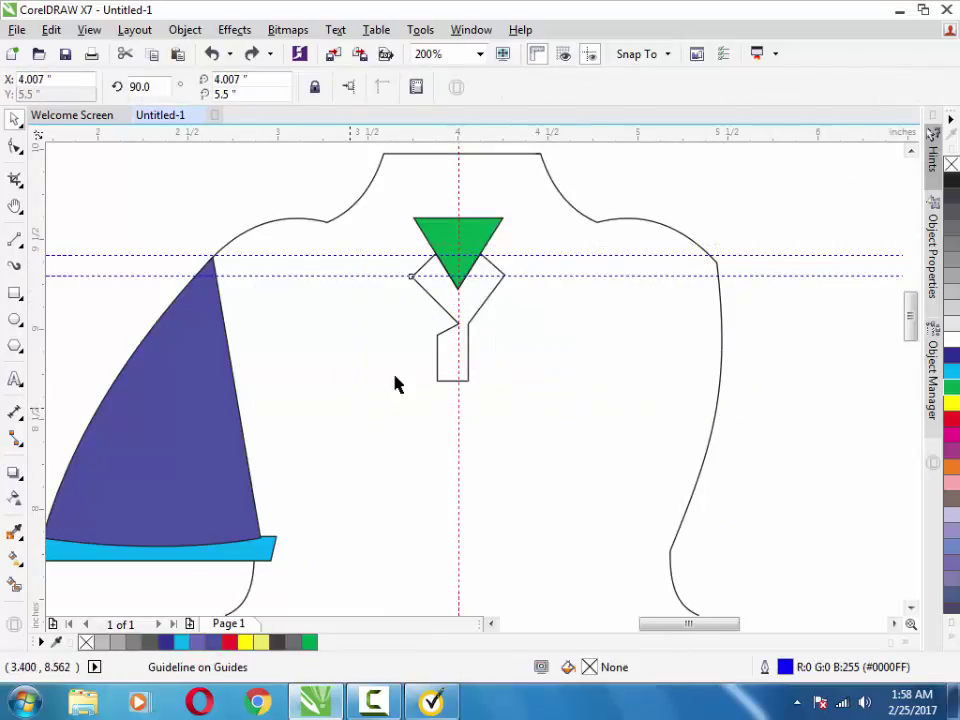
pyautogui.moveTo(741, 246); pyautogui.dragTo(394, 386)
pyautogui.rightClick(448, 306)
pyautogui.click(518, 362)
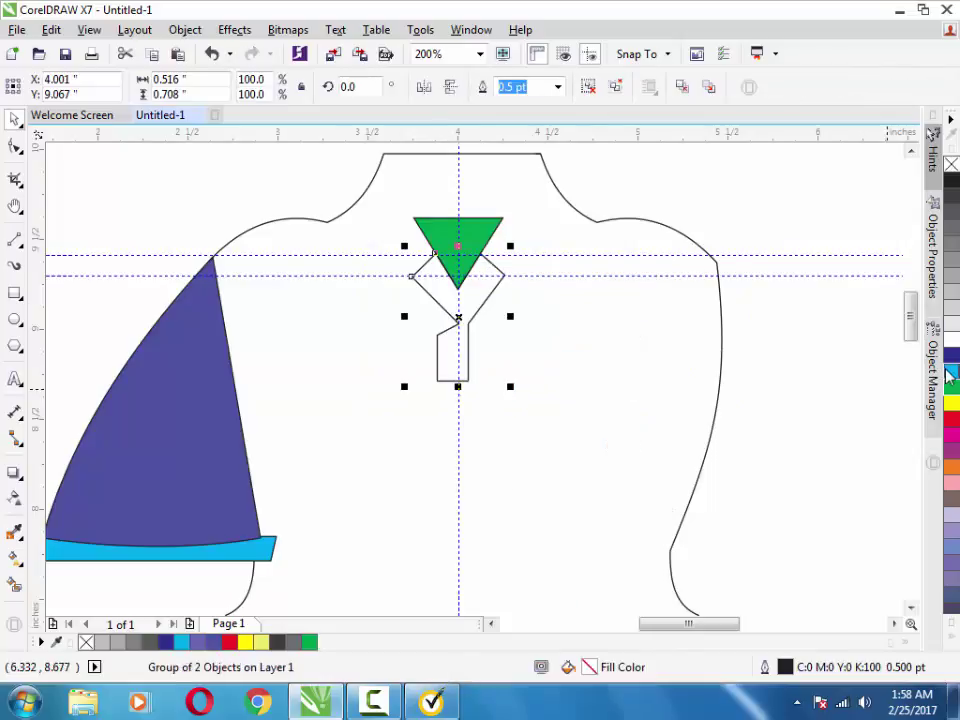
pyautogui.click(187, 31)
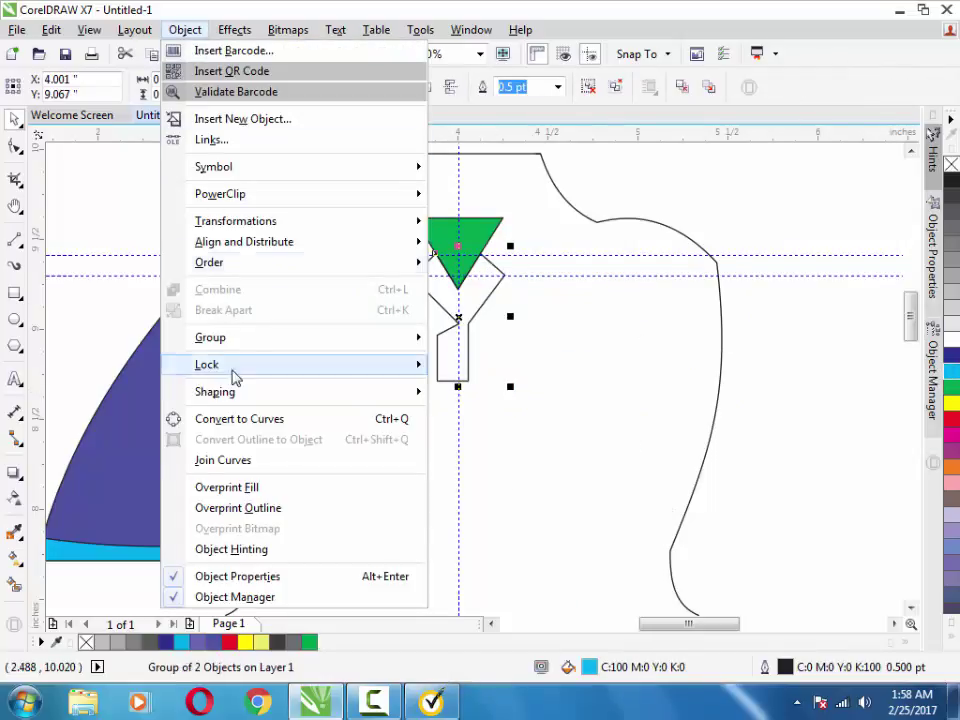
pyautogui.click(223, 459)
pyautogui.click(782, 220)
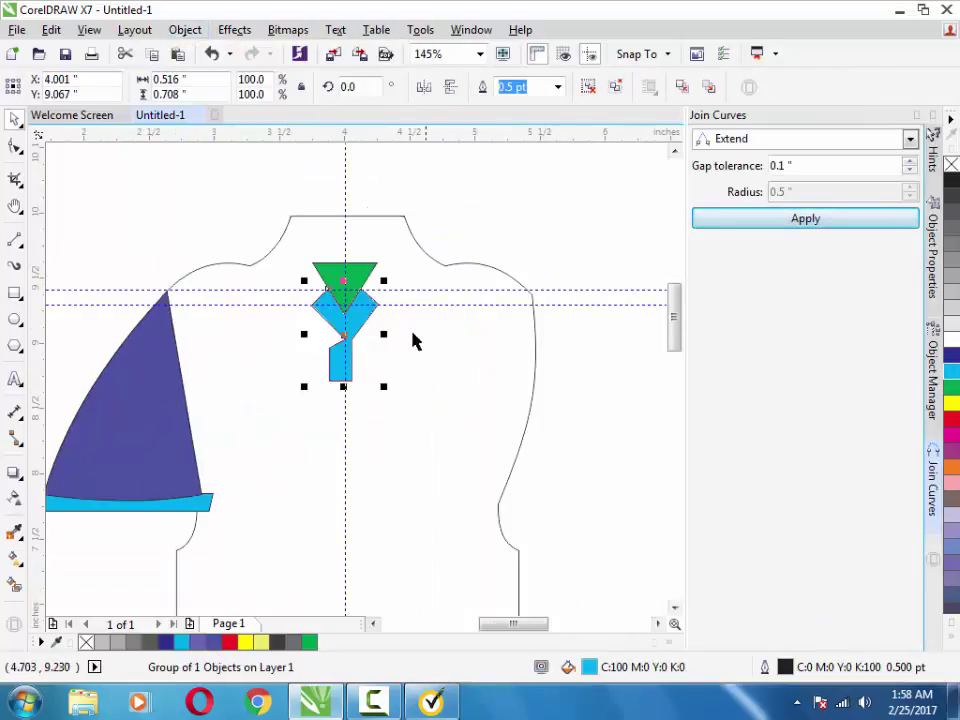
# - Zoom in on the tie to check the join, then return to the normal view
pyautogui.press('z')
pyautogui.click(369, 343)
pyautogui.rightClick(358, 336)
pyautogui.click(364, 360)
pyautogui.click(364, 362)
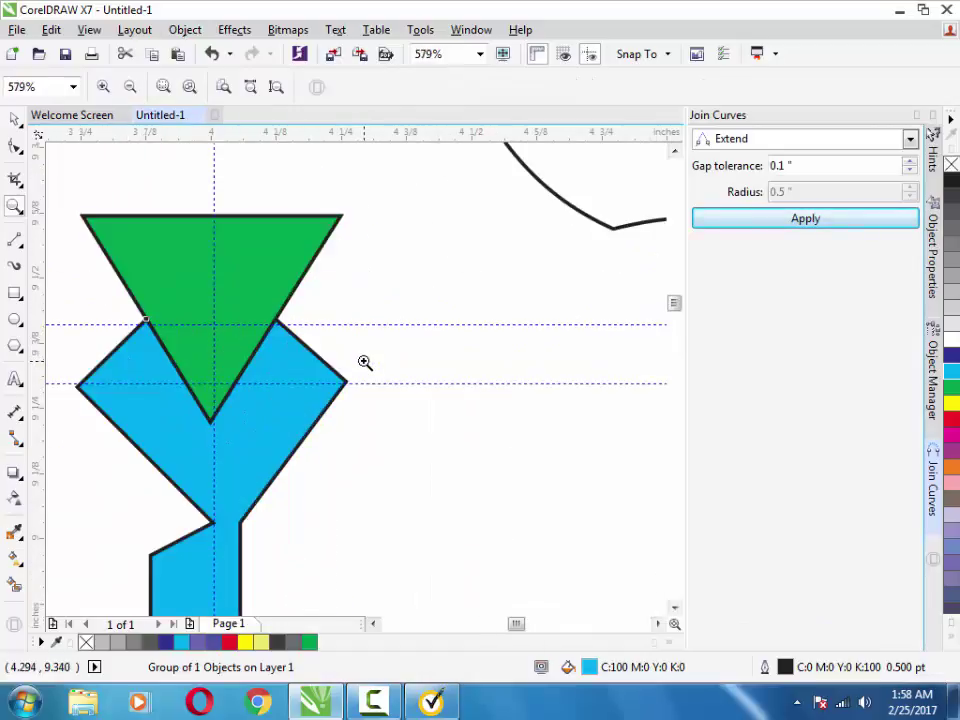
pyautogui.rightClick(364, 362)
pyautogui.rightClick(364, 362)
pyautogui.press('space')
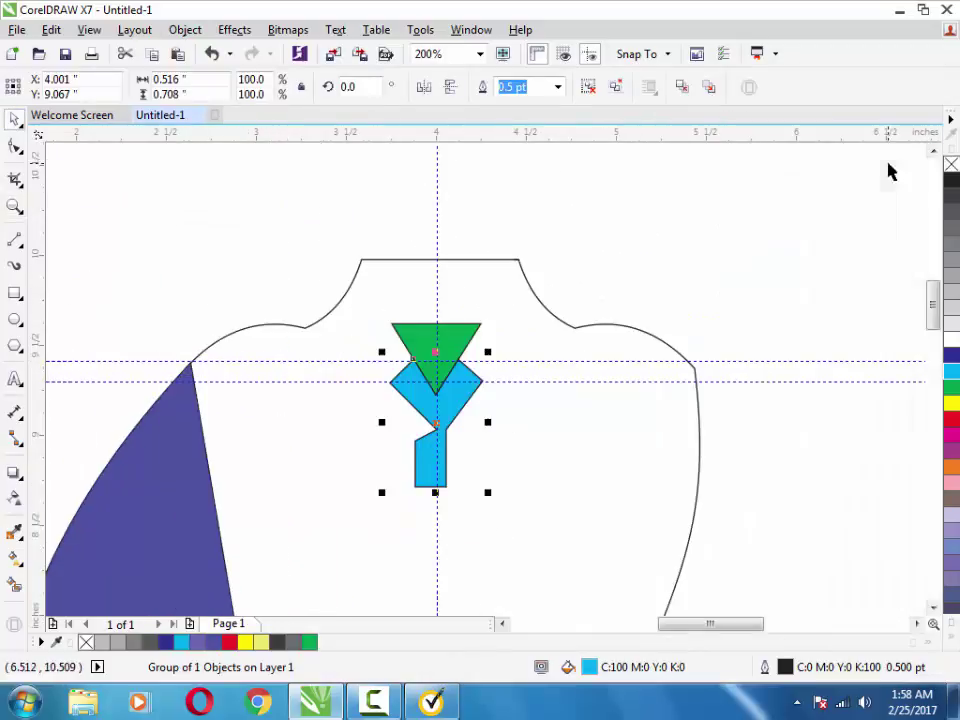
pyautogui.click(785, 530)
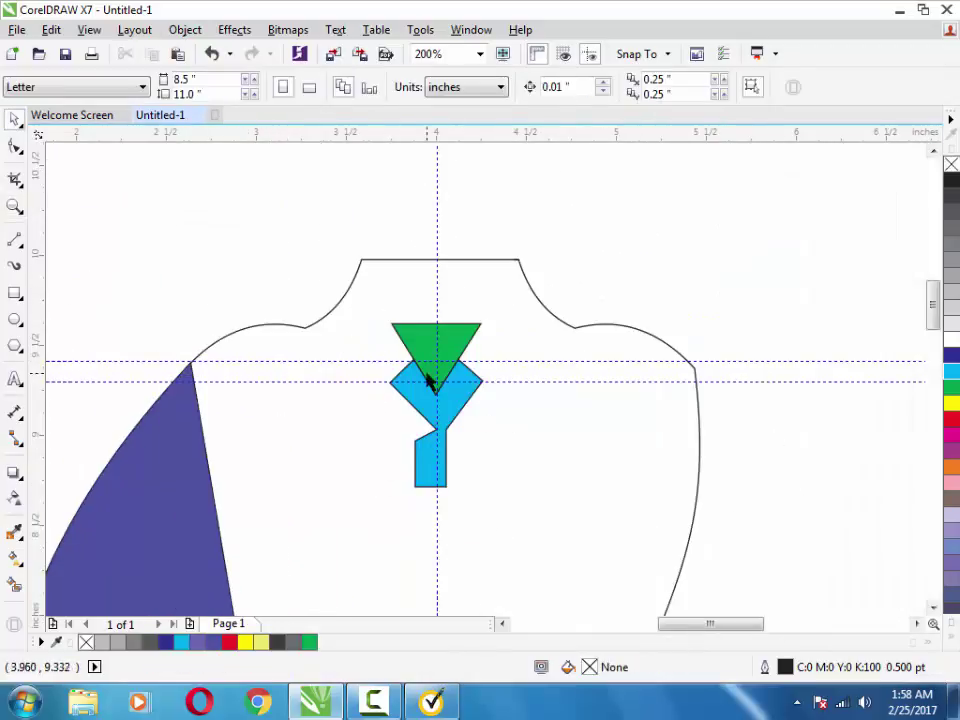
# - Draw a tiny dark blue square on the lower tie and rotate it into a diamond
pyautogui.click(14, 293)
pyautogui.moveTo(426, 451); pyautogui.dragTo(440, 465)
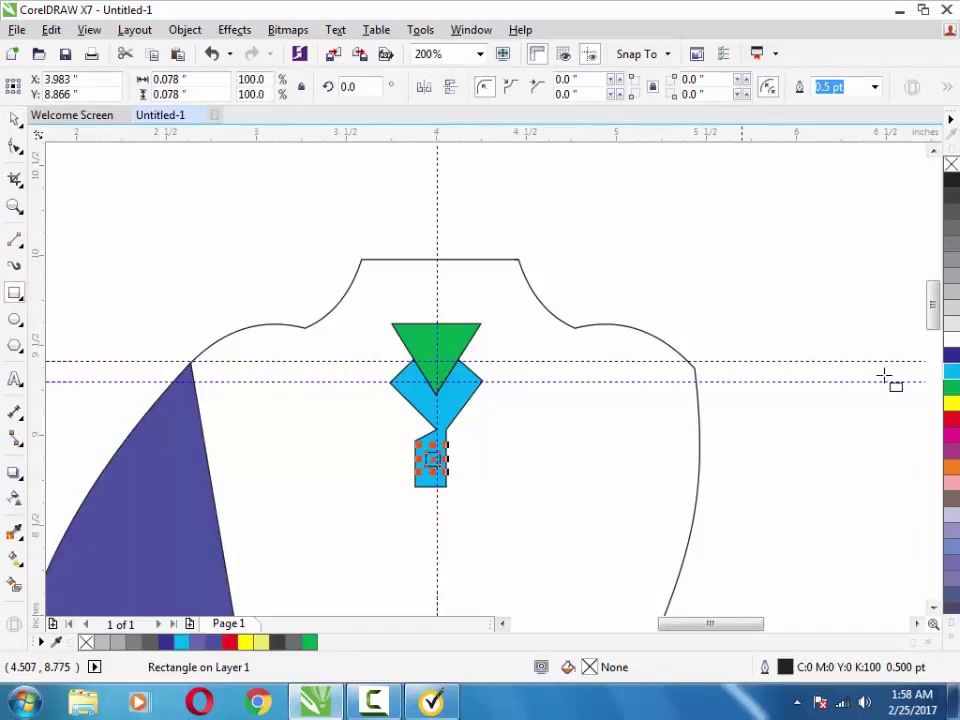
pyautogui.click(953, 360)
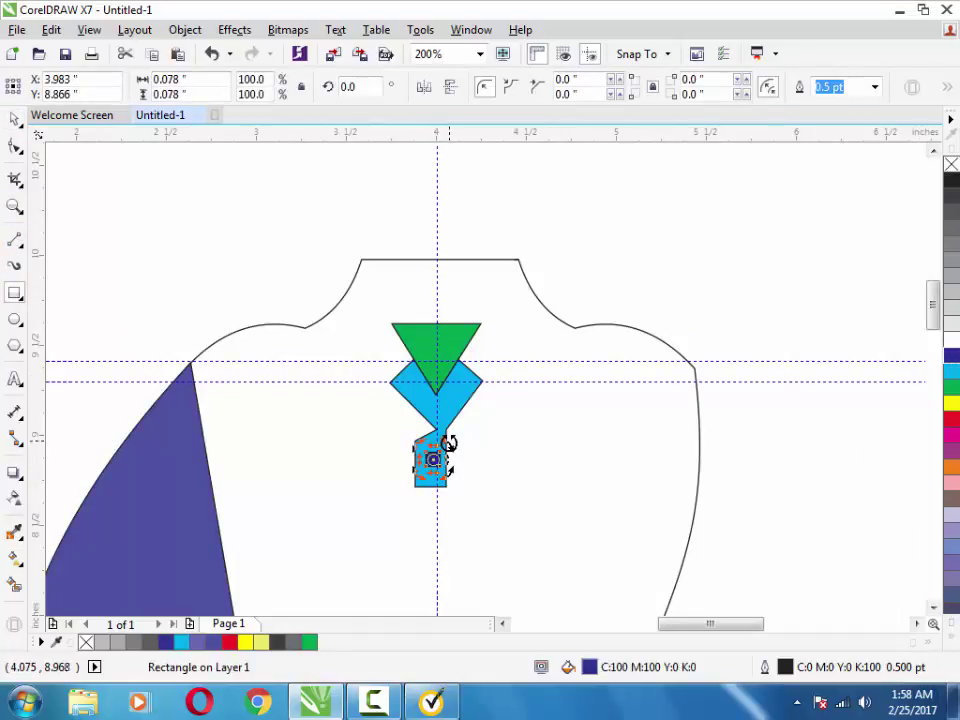
pyautogui.moveTo(443, 458); pyautogui.dragTo(423, 477)
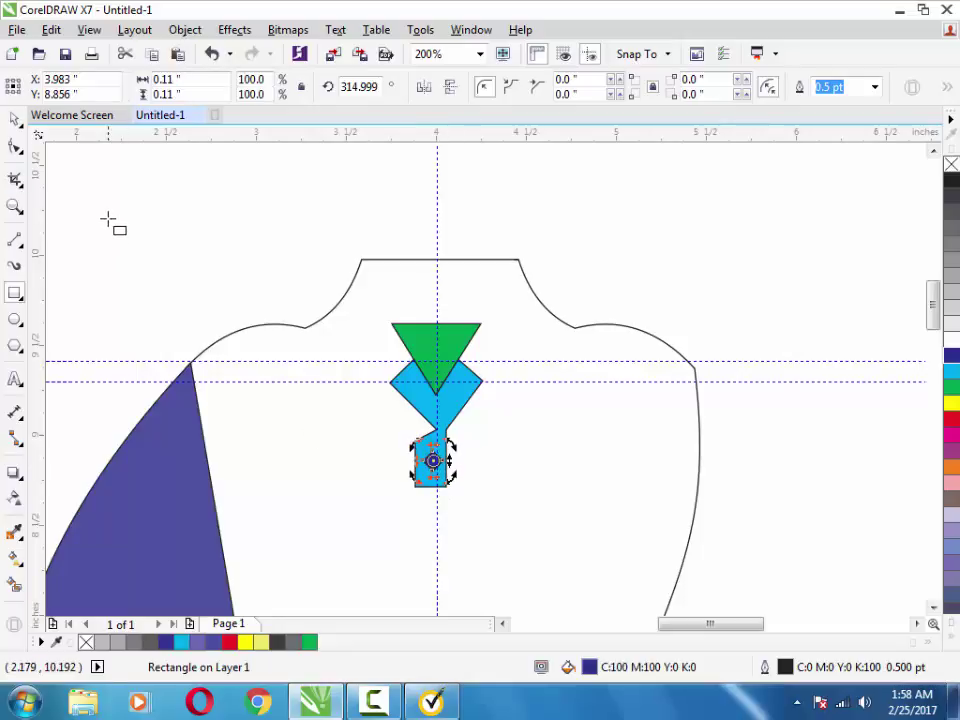
pyautogui.click(14, 118)
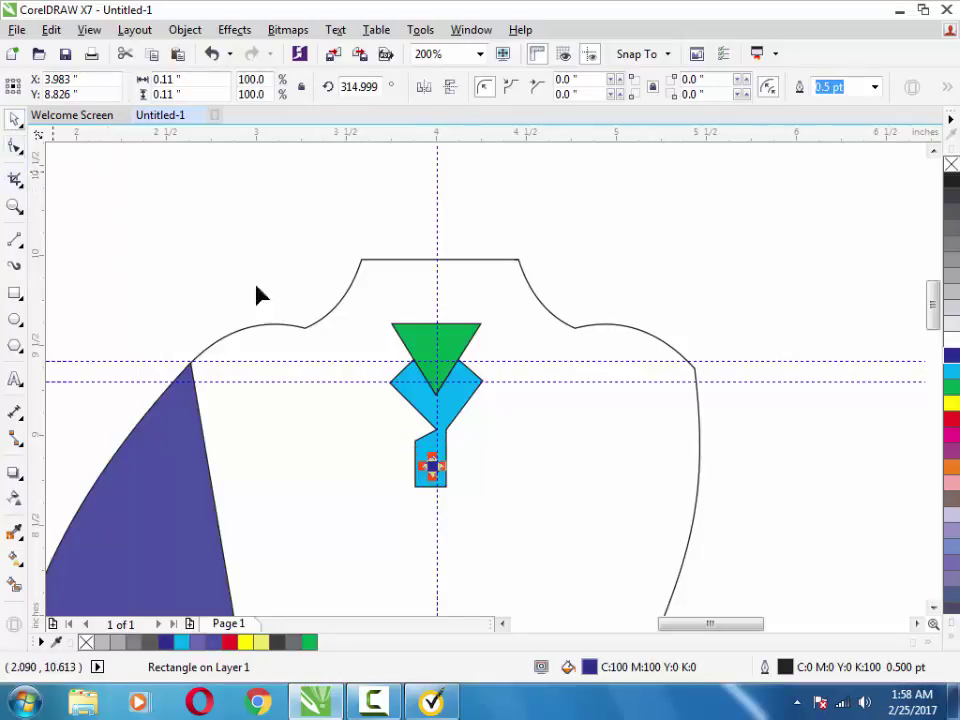
pyautogui.click(447, 497)
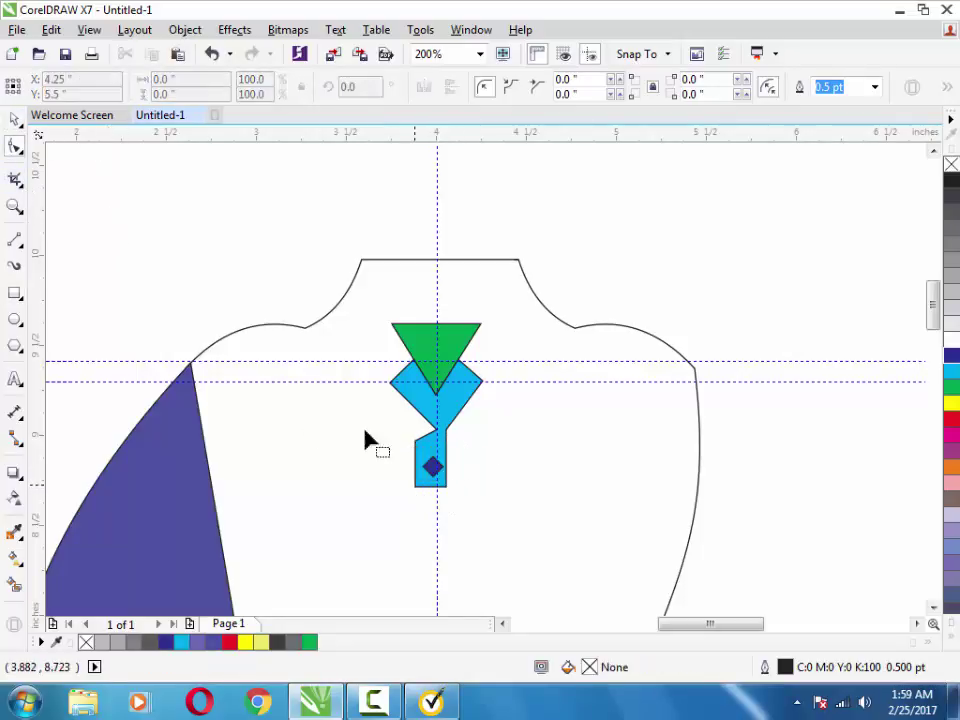
# - Convert the tie to curves and drag its bottom node down to lengthen it
pyautogui.press('Tab')
pyautogui.click(185, 29)
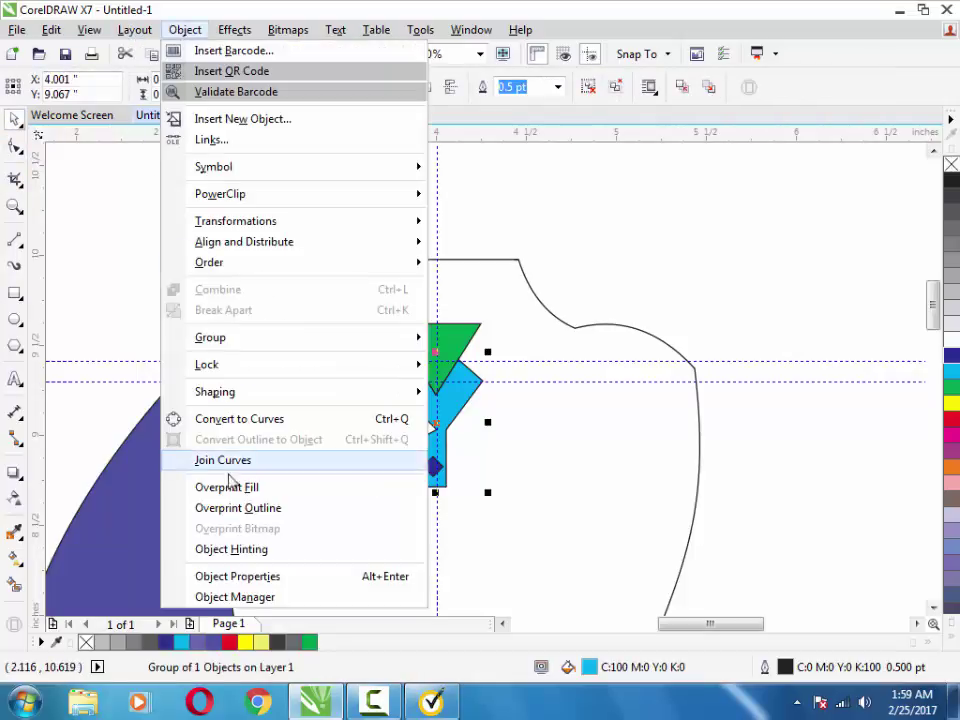
pyautogui.click(240, 466)
pyautogui.press('F10')
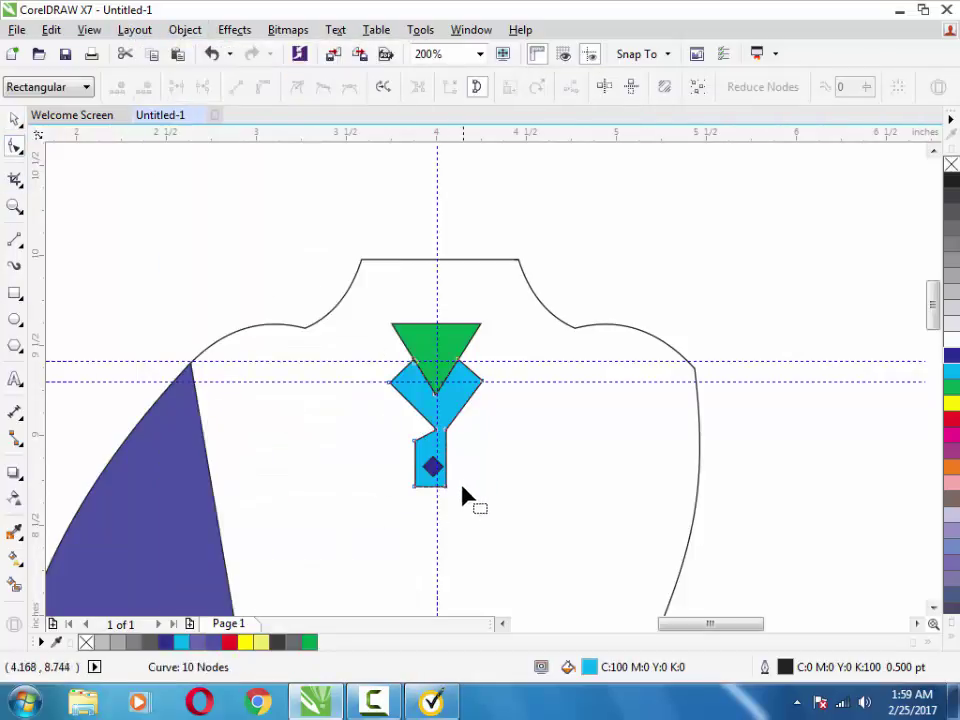
pyautogui.moveTo(421, 489)
pyautogui.mouseDown()
pyautogui.moveTo(422, 497)
pyautogui.moveTo(433, 474)
pyautogui.mouseUp()
pyautogui.press('space')
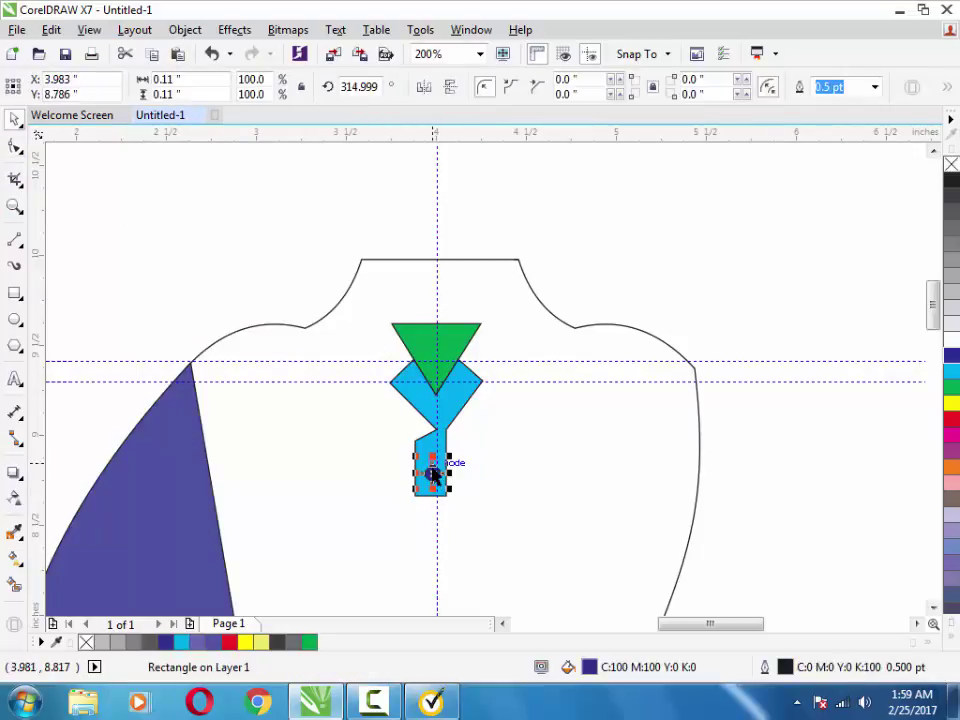
pyautogui.click(247, 326)
# - Draw the left collar line from the shoulder node to the tie knot, replacing a misdrawn first try
pyautogui.click(16, 240)
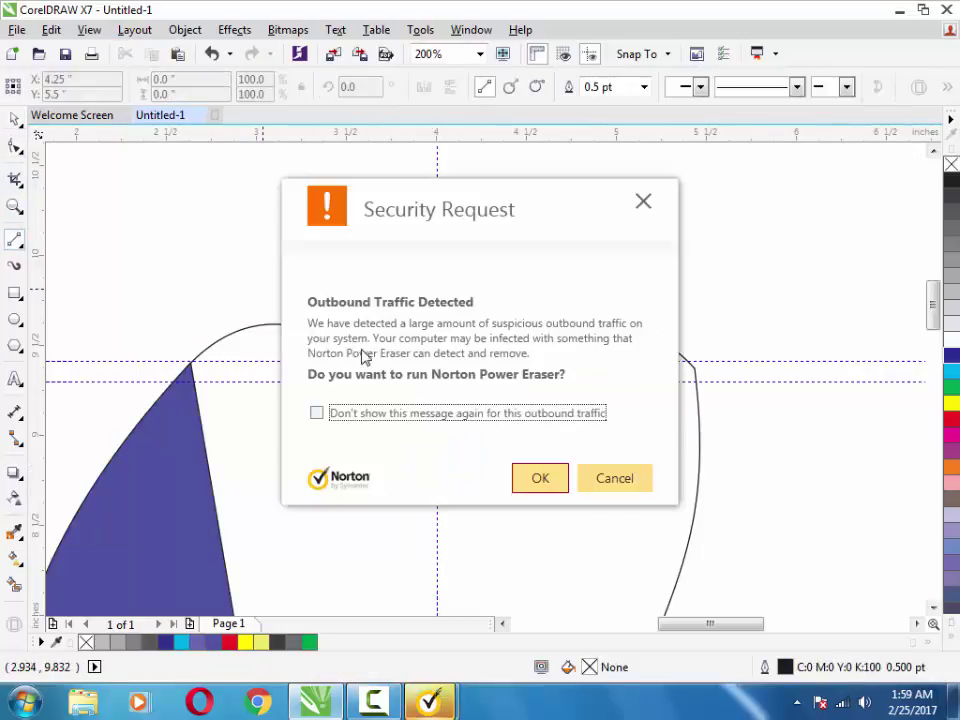
pyautogui.moveTo(305, 327)
pyautogui.mouseDown()
pyautogui.moveTo(257, 396)
pyautogui.moveTo(265, 400)
pyautogui.mouseUp()
pyautogui.moveTo(265, 400)
pyautogui.mouseDown()
pyautogui.moveTo(397, 398)
pyautogui.moveTo(390, 405)
pyautogui.mouseUp()
pyautogui.press('Delete')
pyautogui.moveTo(305, 327)
pyautogui.mouseDown()
pyautogui.moveTo(260, 433)
pyautogui.moveTo(400, 398)
pyautogui.moveTo(409, 366)
pyautogui.moveTo(409, 380)
pyautogui.moveTo(433, 385)
pyautogui.moveTo(401, 416)
pyautogui.moveTo(392, 381)
pyautogui.moveTo(413, 358)
pyautogui.moveTo(436, 378)
pyautogui.moveTo(459, 359)
pyautogui.moveTo(487, 380)
pyautogui.moveTo(470, 398)
pyautogui.mouseUp()
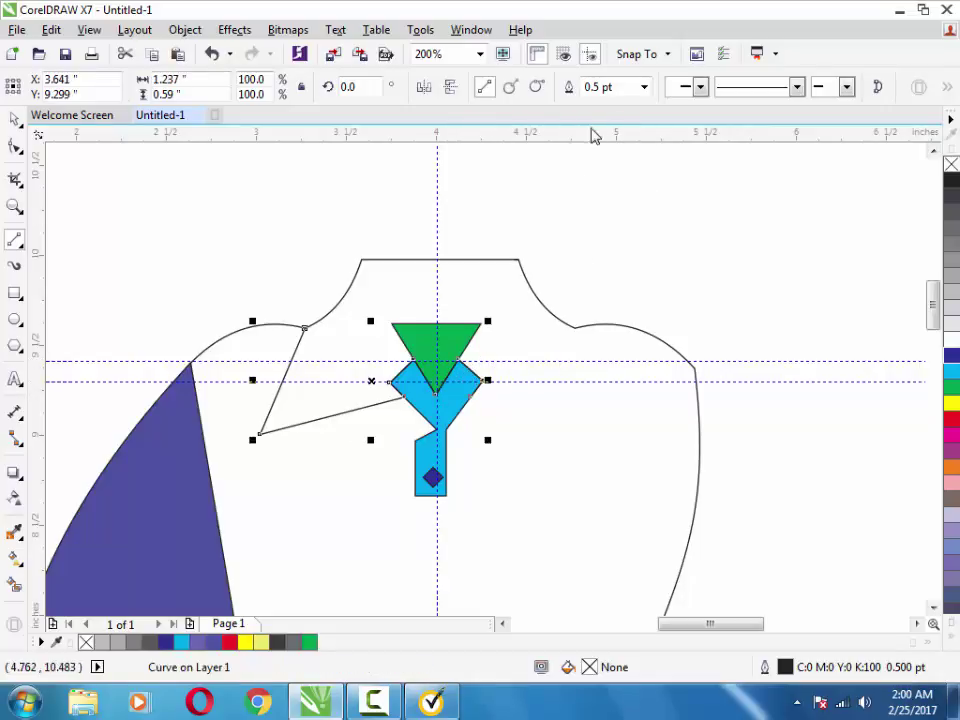
# - Draw the right collar line from the tie knot to the right shoulder, then across to the left neckline corner
pyautogui.click(435, 400)
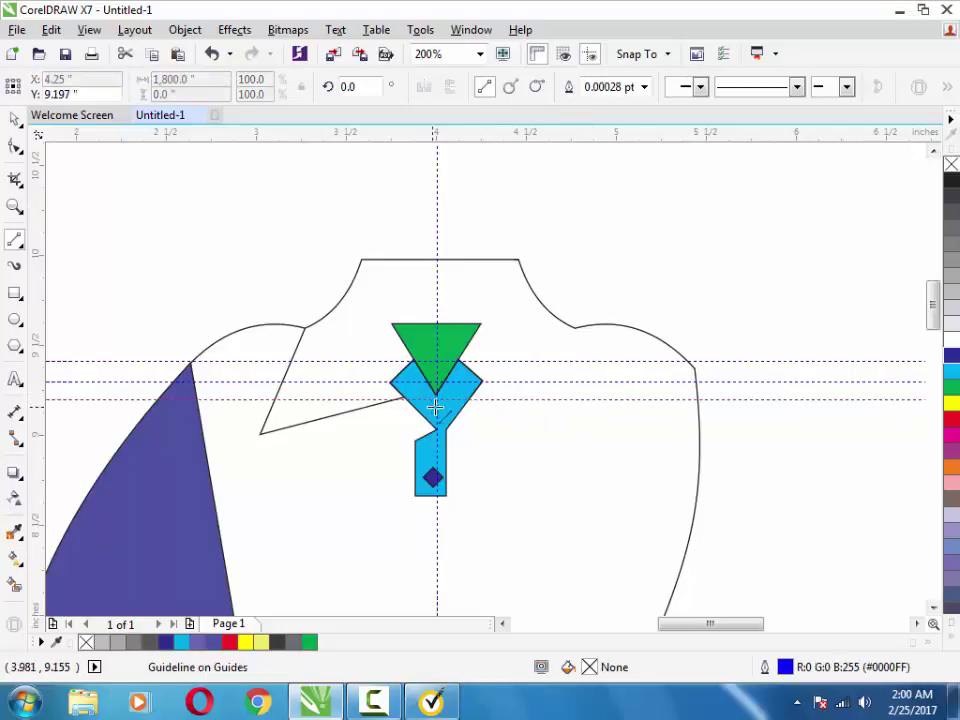
pyautogui.moveTo(470, 397)
pyautogui.mouseDown()
pyautogui.moveTo(596, 440)
pyautogui.moveTo(575, 327)
pyautogui.mouseUp()
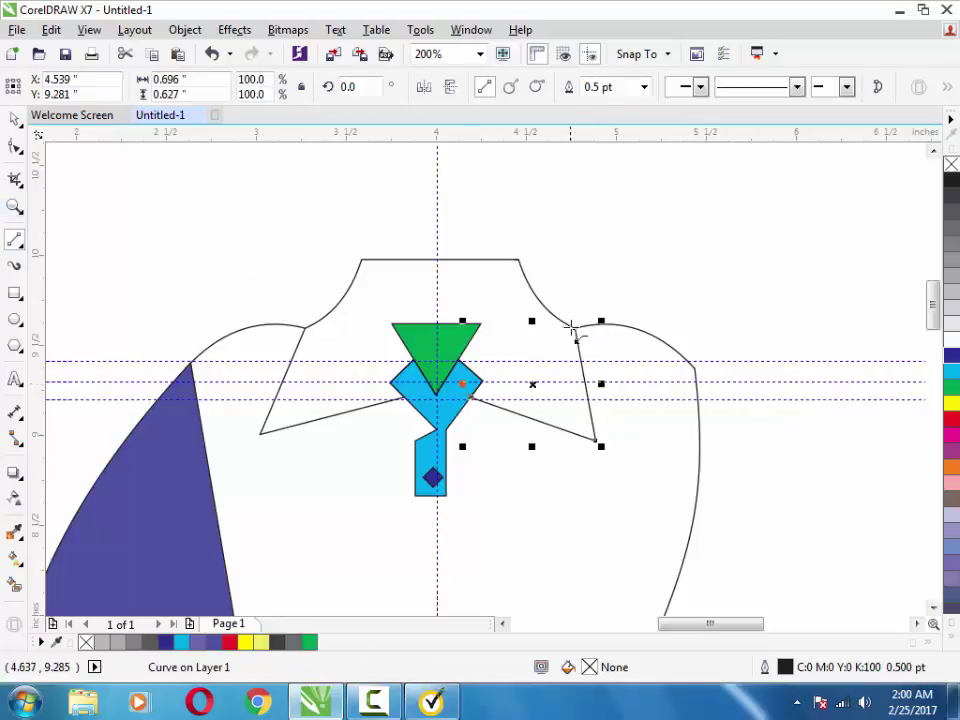
pyautogui.moveTo(575, 327)
pyautogui.mouseDown()
pyautogui.moveTo(518, 260)
pyautogui.moveTo(360, 260)
pyautogui.moveTo(305, 326)
pyautogui.mouseUp()
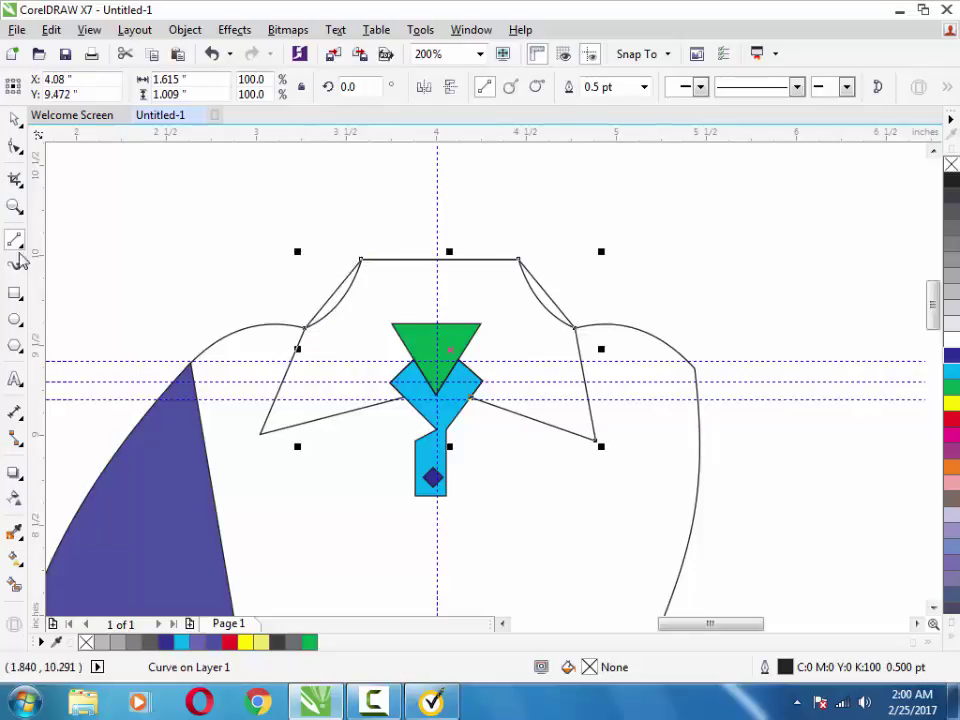
# - Convert both collar side edges to curves and bow them into smooth outward shapes
pyautogui.click(20, 157)
pyautogui.moveTo(596, 442); pyautogui.dragTo(603, 447)
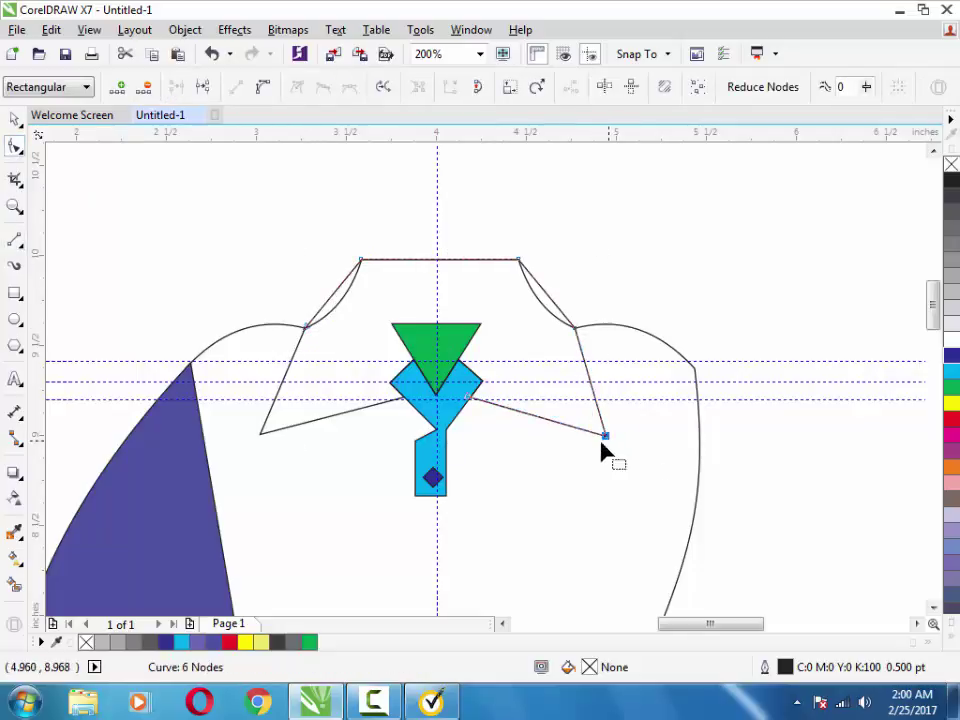
pyautogui.click(585, 366)
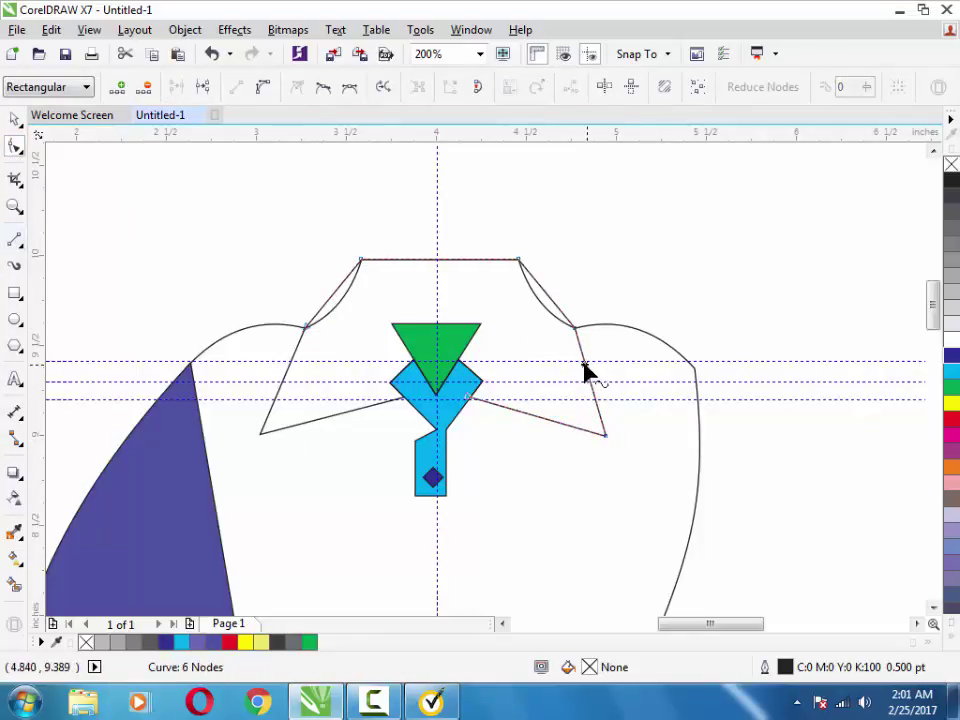
pyautogui.click(263, 87)
pyautogui.moveTo(588, 378); pyautogui.dragTo(578, 405)
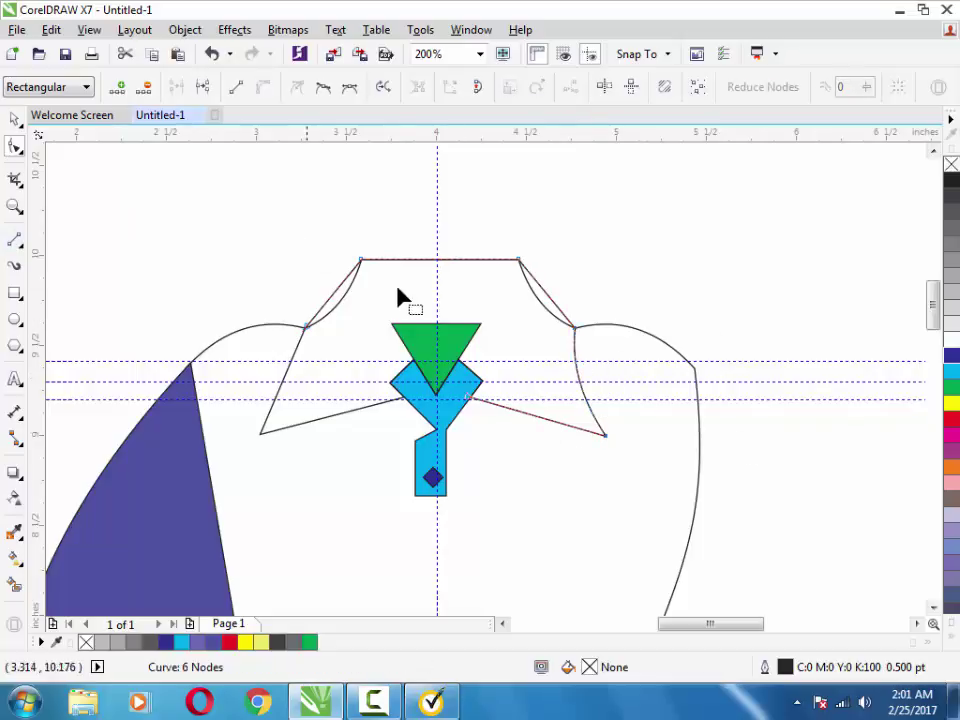
pyautogui.click(284, 385)
pyautogui.click(262, 87)
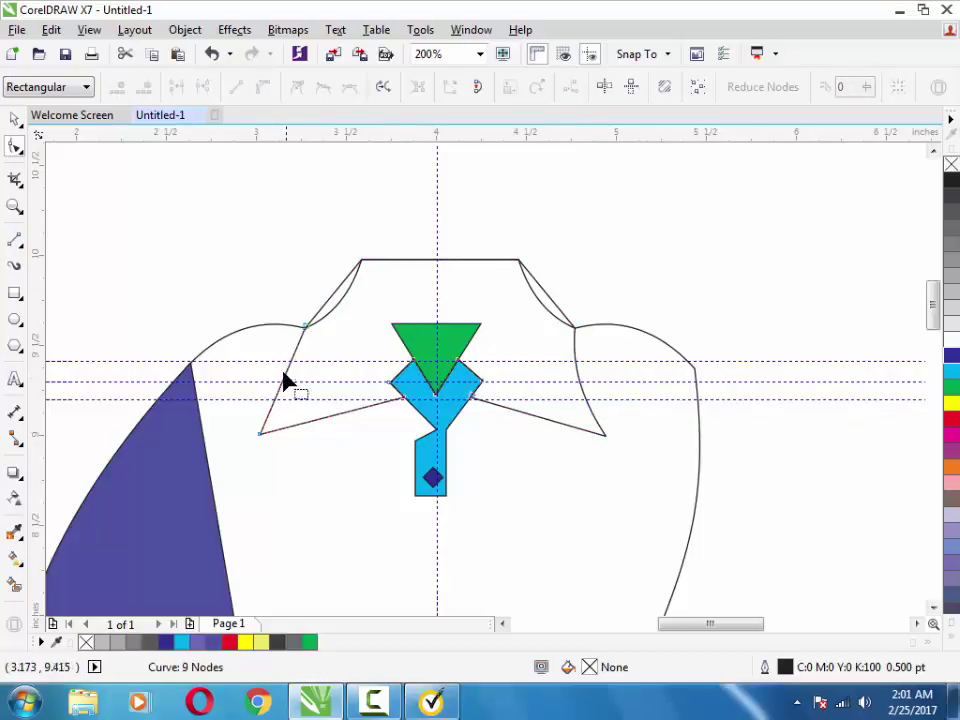
pyautogui.moveTo(285, 381); pyautogui.dragTo(291, 388)
pyautogui.click(524, 268)
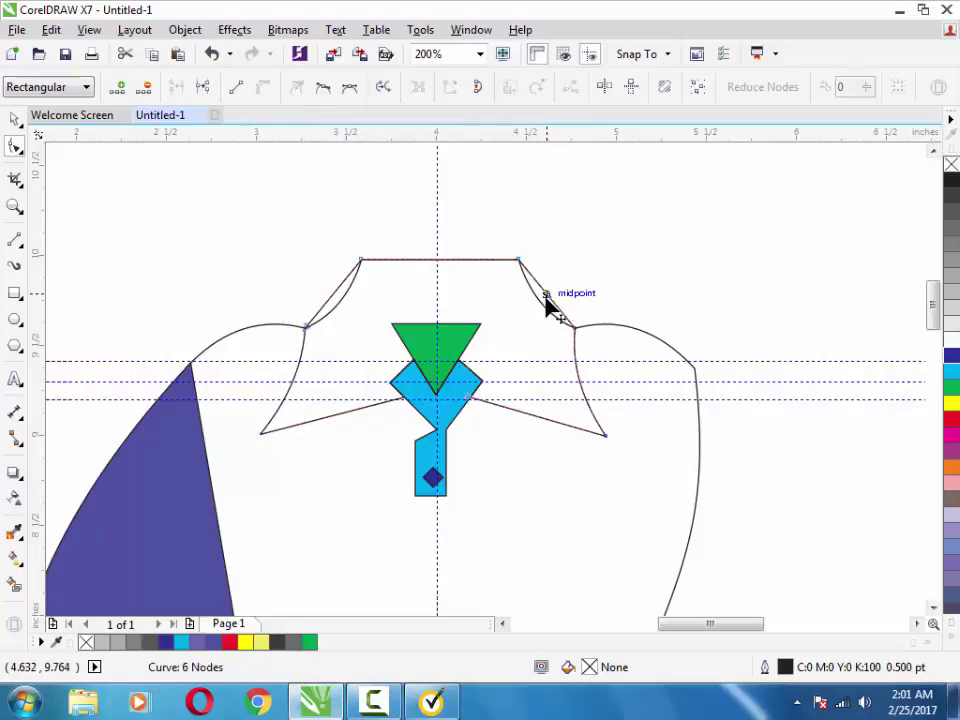
pyautogui.moveTo(544, 304); pyautogui.dragTo(543, 308)
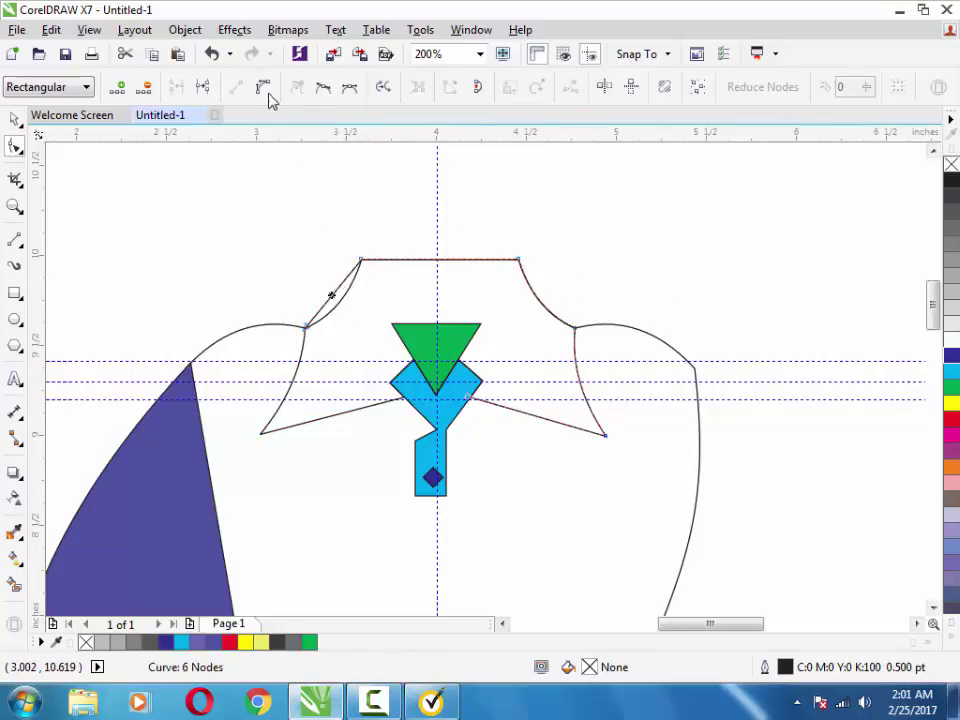
pyautogui.moveTo(332, 296); pyautogui.dragTo(337, 300)
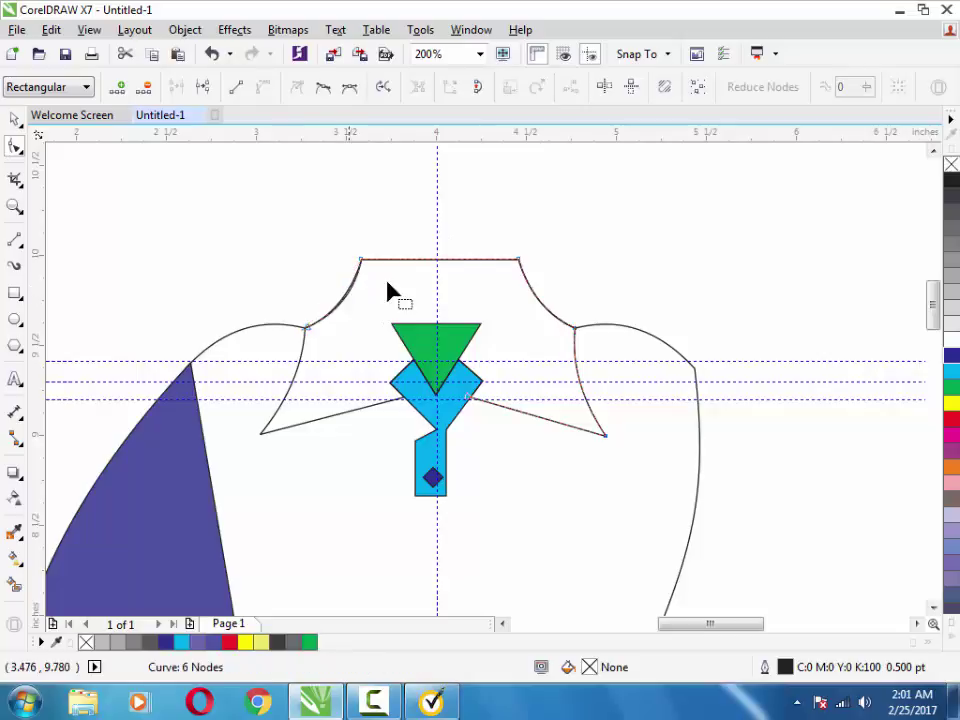
# - Bend the top neckline into a gentle downward curve, removing extra nodes
pyautogui.doubleClick(433, 261)
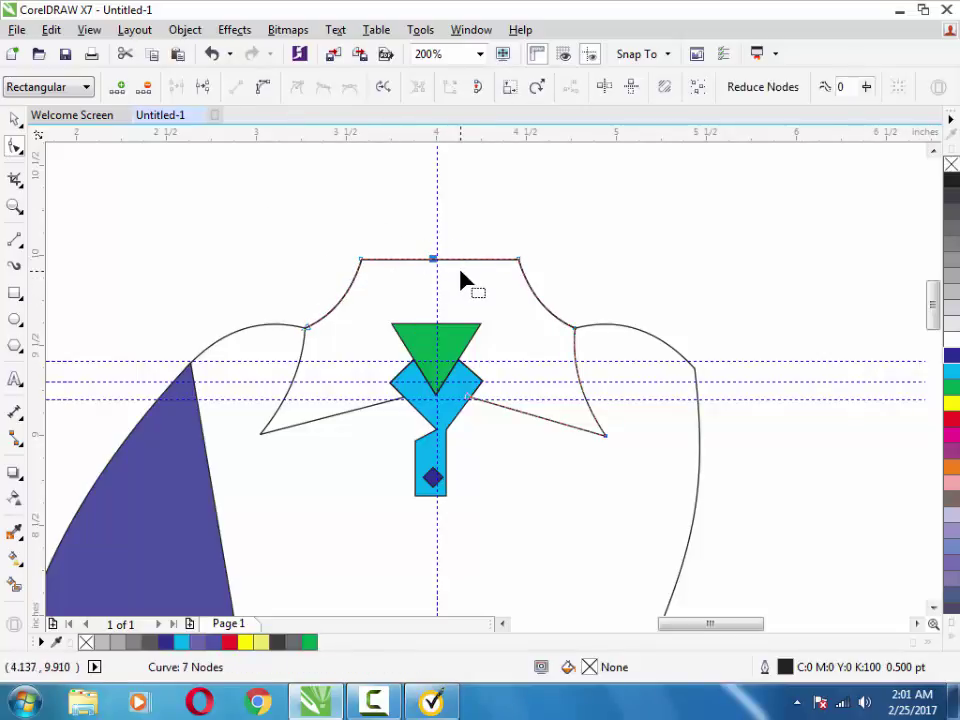
pyautogui.press('Delete')
pyautogui.click(437, 260)
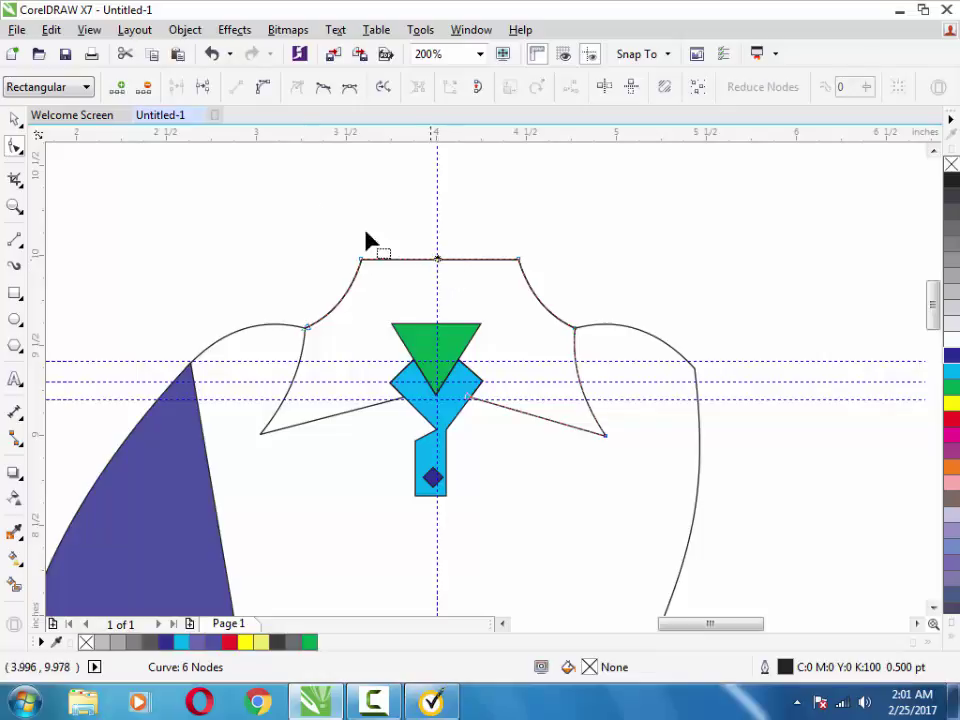
pyautogui.moveTo(446, 260); pyautogui.dragTo(443, 274)
pyautogui.click(440, 260)
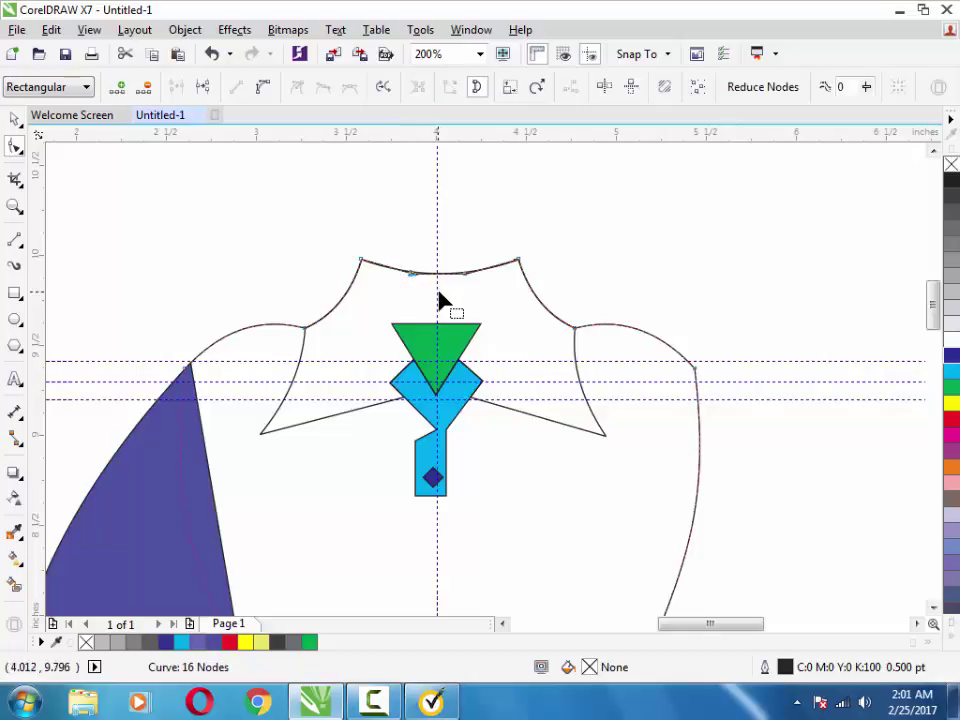
pyautogui.press('Delete')
pyautogui.press('Delete')
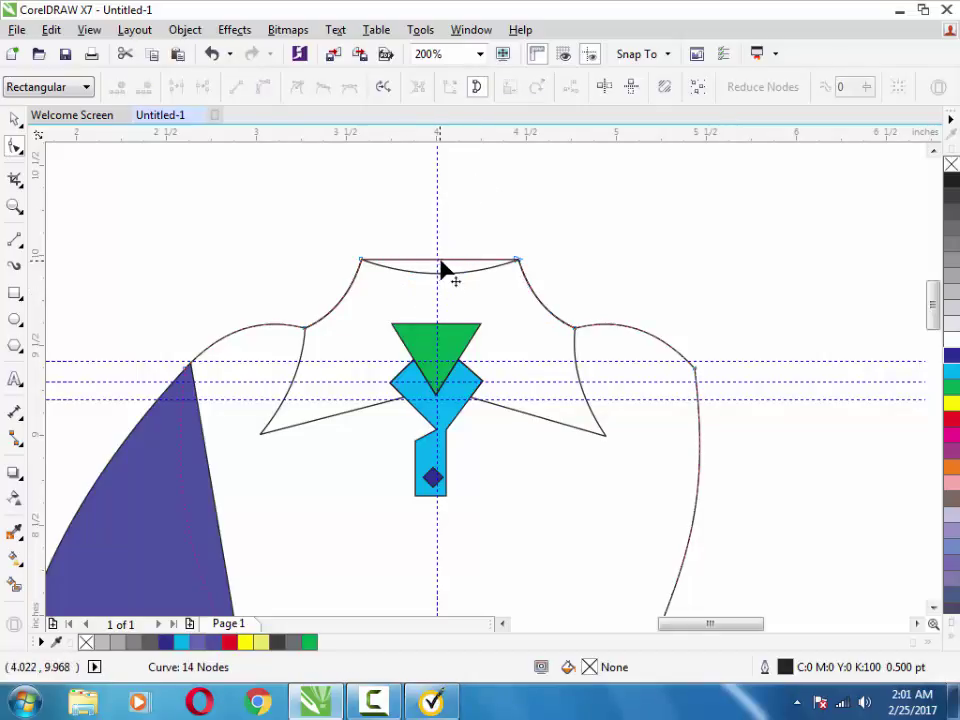
pyautogui.moveTo(443, 270); pyautogui.dragTo(456, 284)
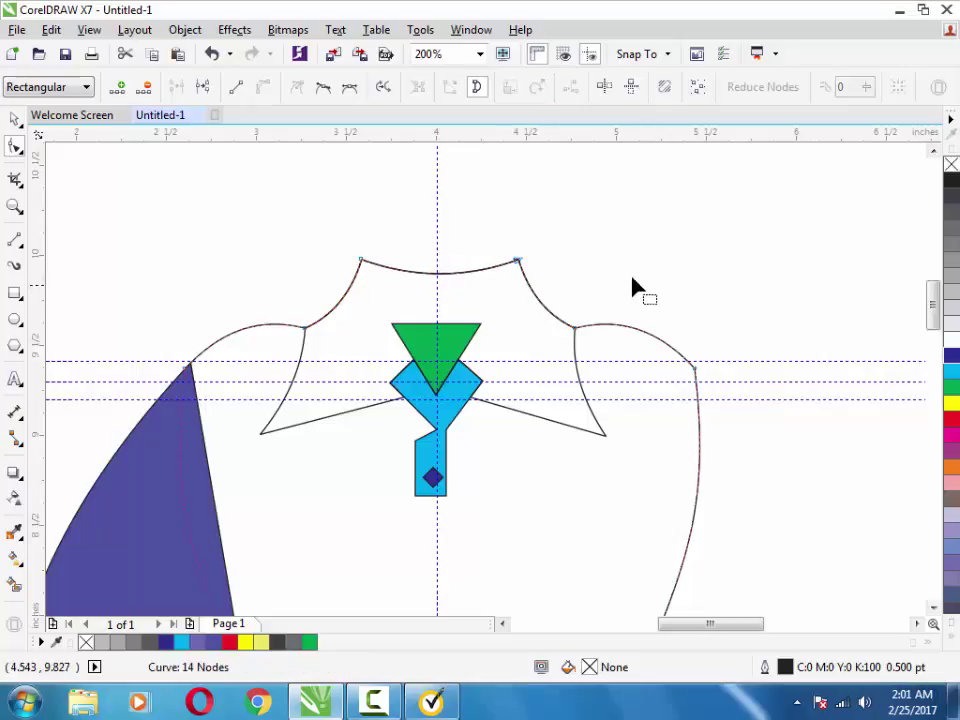
pyautogui.click(17, 119)
# - Fill the collar curve blue and join its segments with Join Curves
pyautogui.click(525, 300)
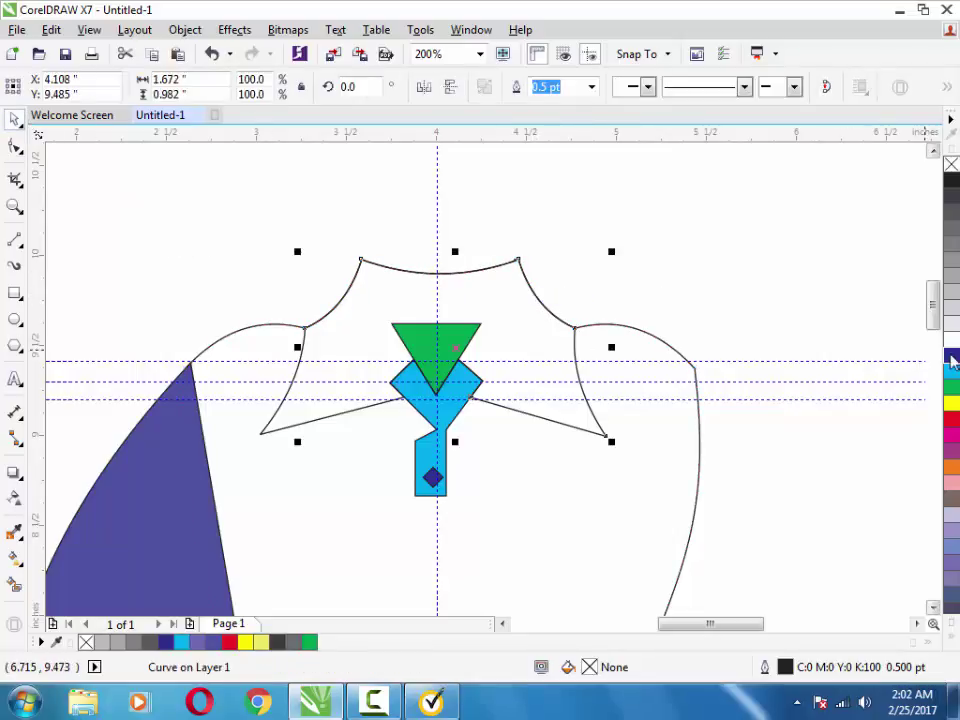
pyautogui.click(951, 355)
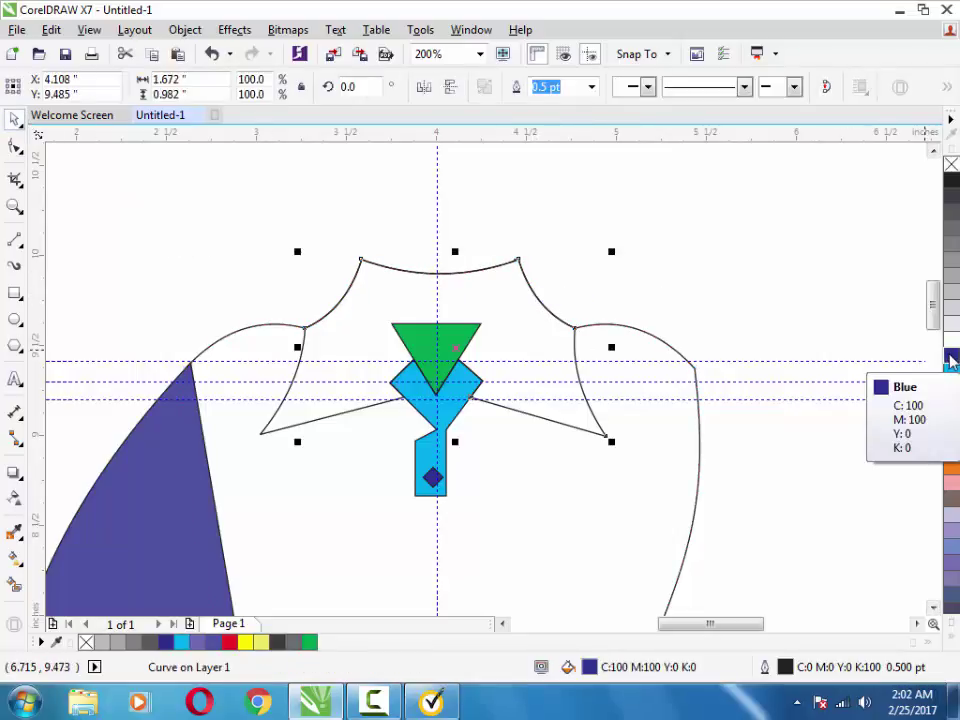
pyautogui.click(185, 29)
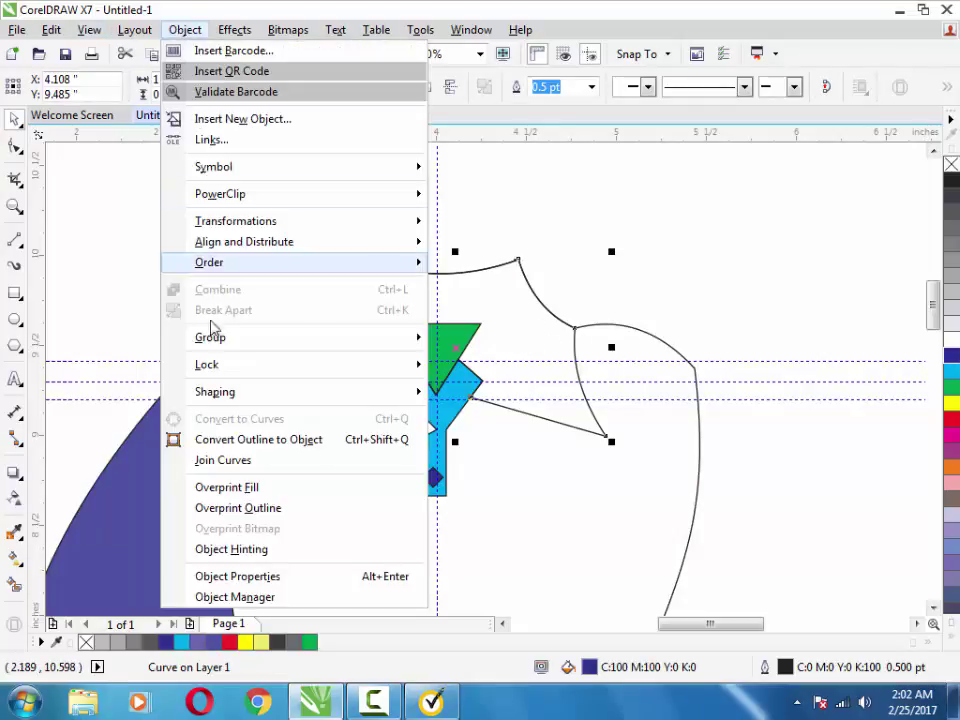
pyautogui.click(190, 458)
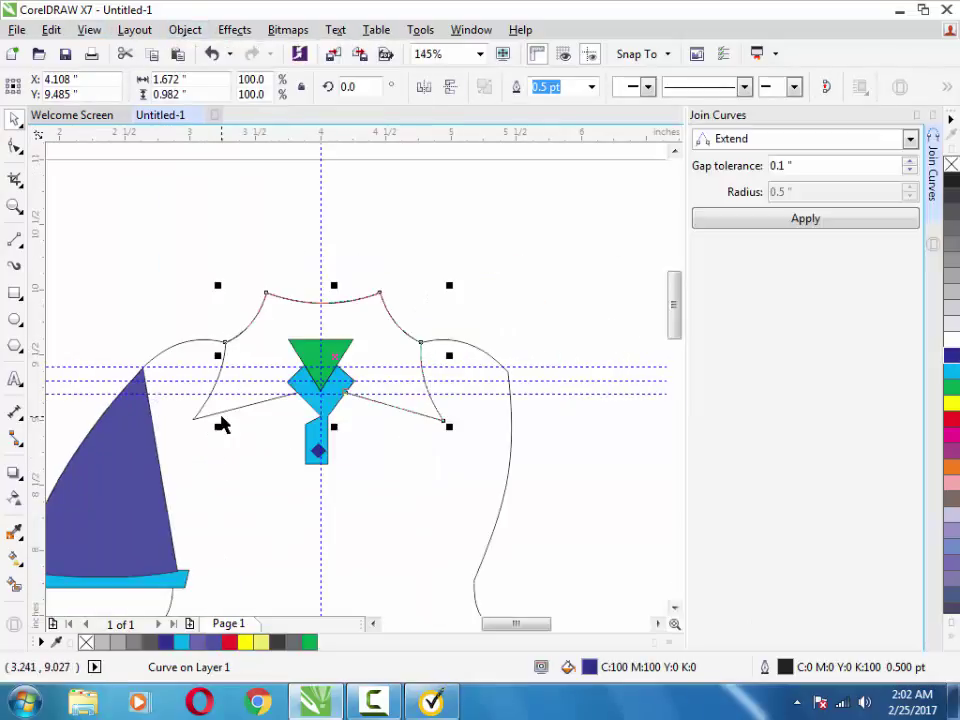
pyautogui.click(781, 222)
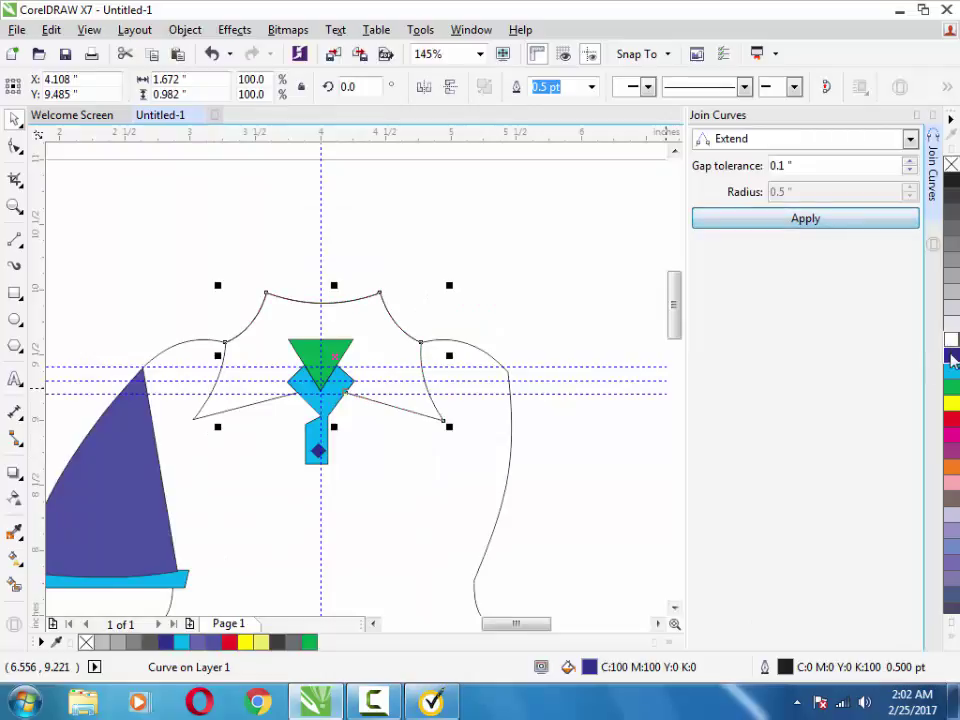
# - Nudge the collar curve up and back down, then cycle the selection to the shirt body
pyautogui.press('Up')
pyautogui.press('Up')
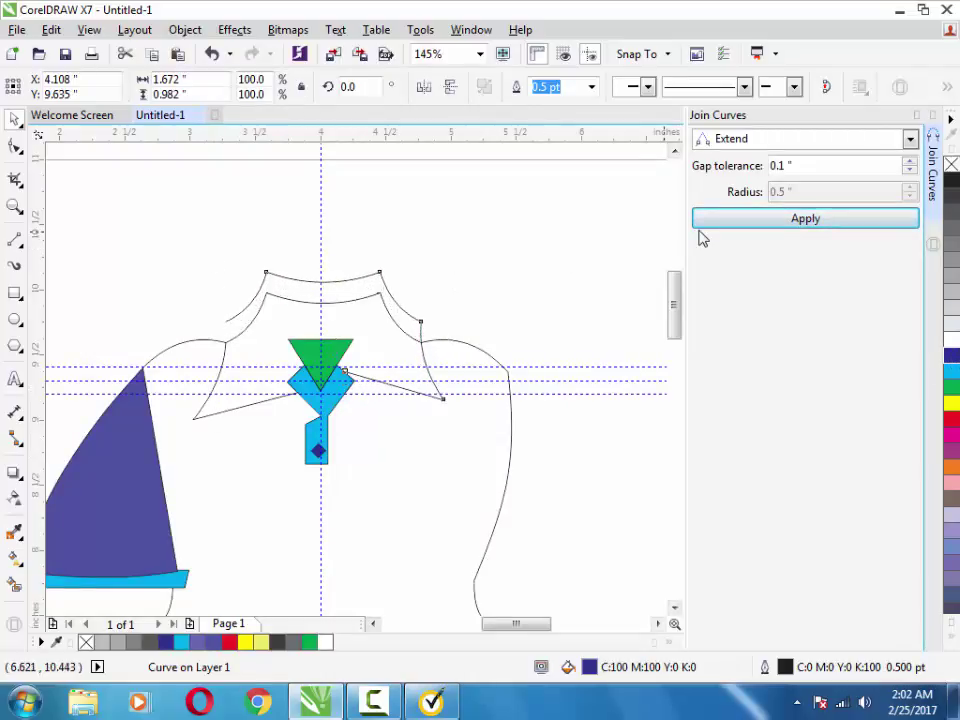
pyautogui.press('Up')
pyautogui.press('Up')
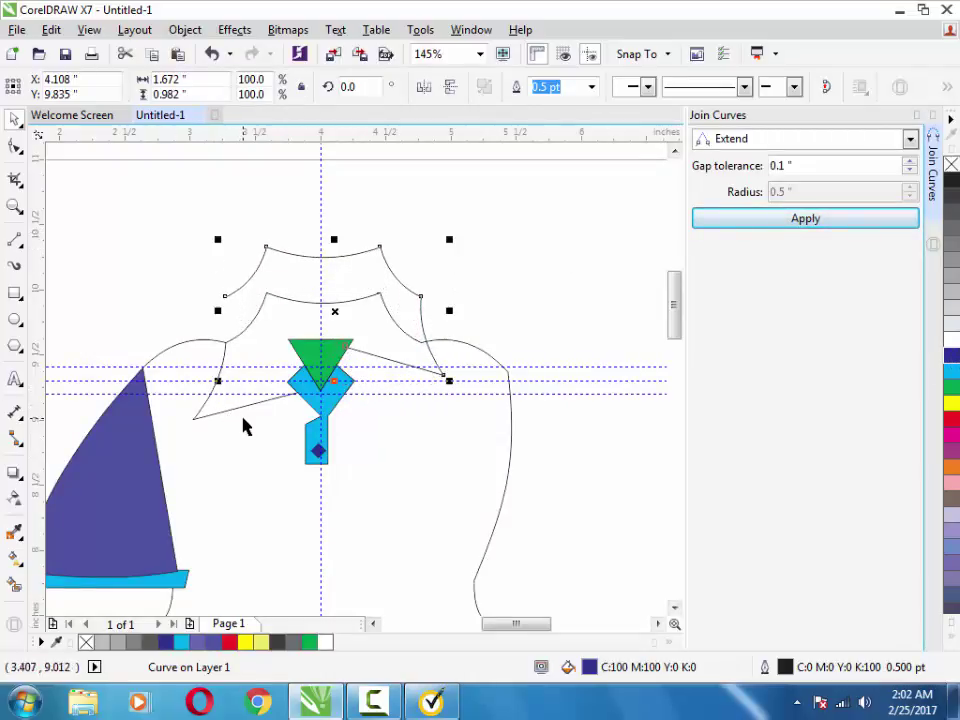
pyautogui.press('Down')
pyautogui.press('Down')
pyautogui.press('Down')
pyautogui.press('Down')
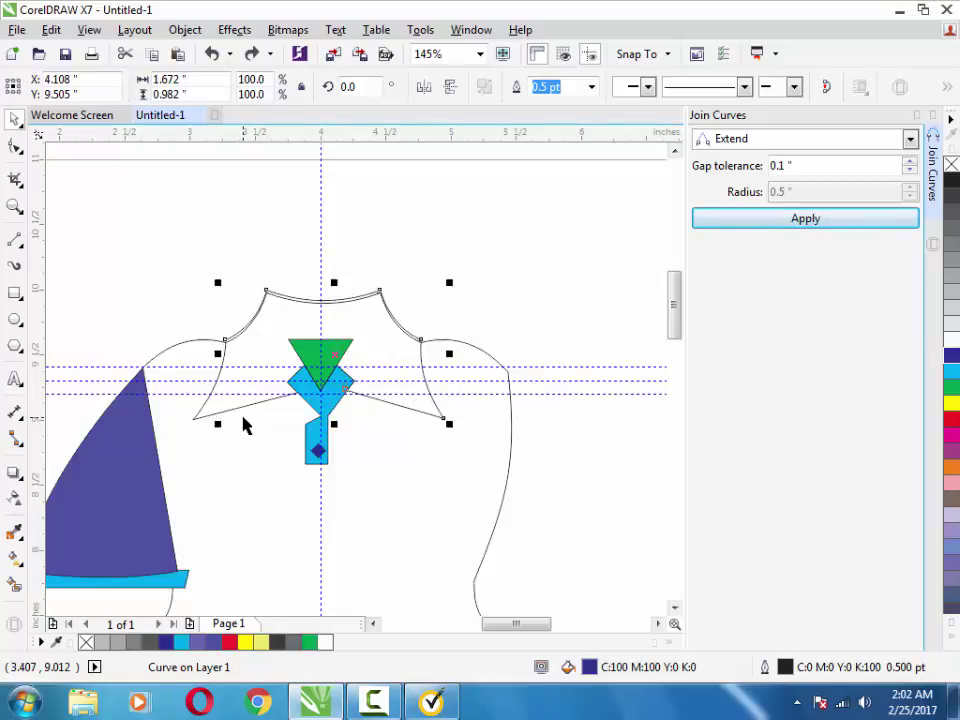
pyautogui.hotkey('ctrl', 'Down')
pyautogui.press('z')
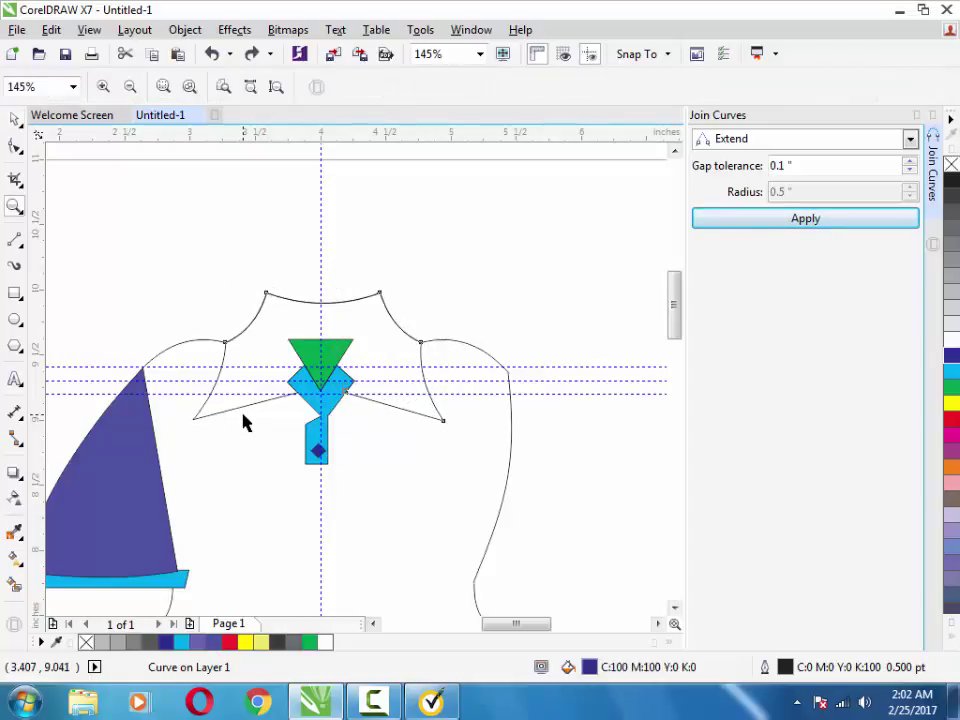
pyautogui.press('Tab')
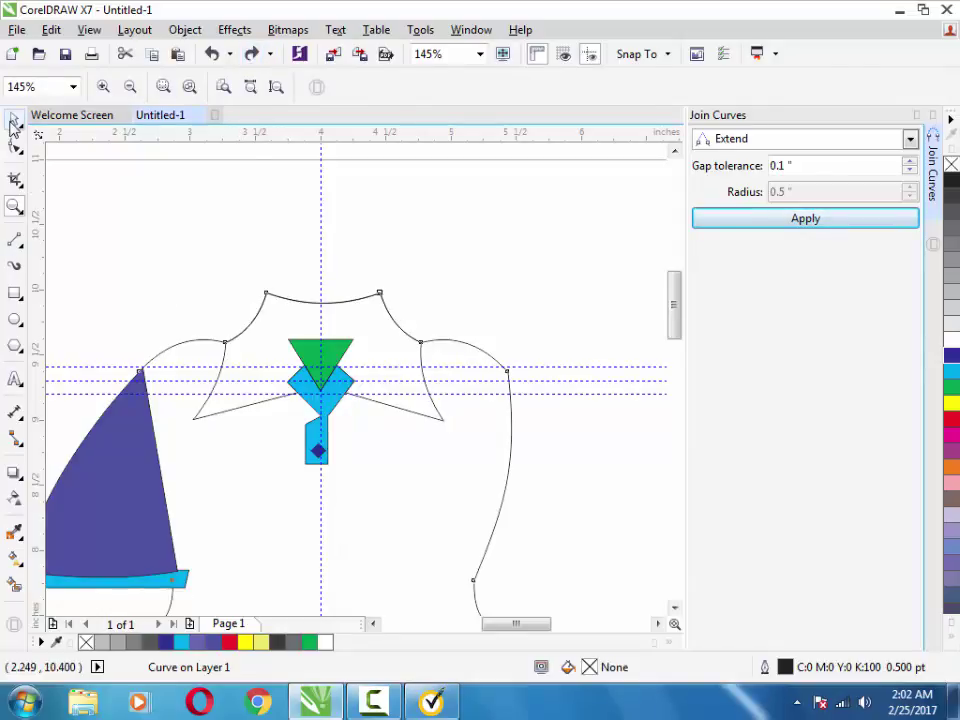
pyautogui.click(14, 120)
# - Group both collar curves, fill them dark blue, and keep the green-and-cyan tie in front
pyautogui.click(167, 182)
pyautogui.click(219, 381)
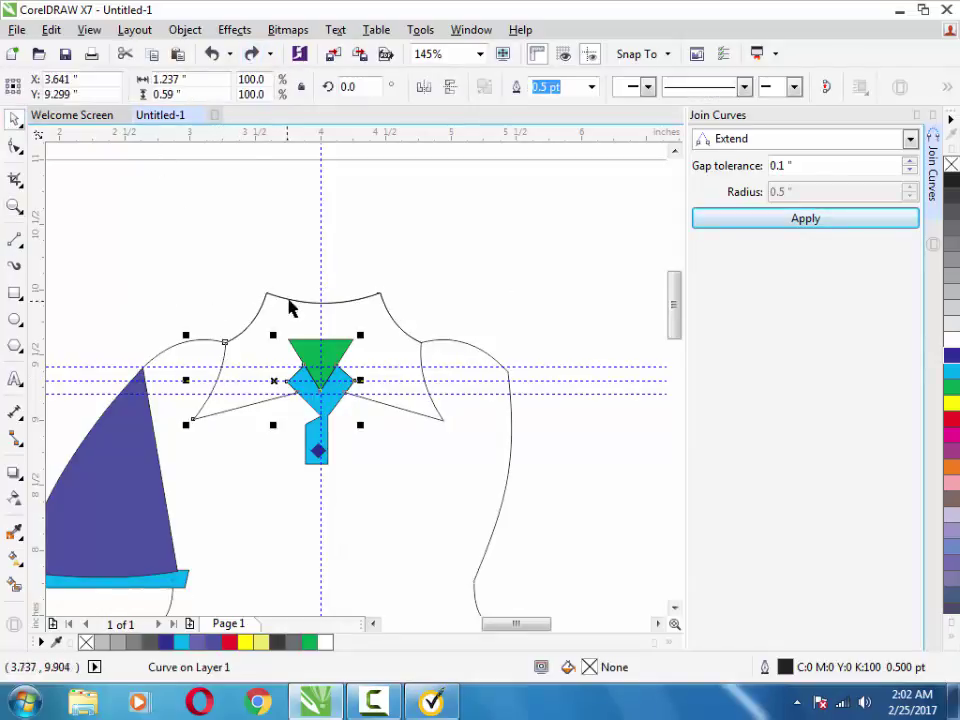
pyautogui.keyDown('shift'); pyautogui.click(291, 302); pyautogui.keyUp('shift')
pyautogui.press('Escape')
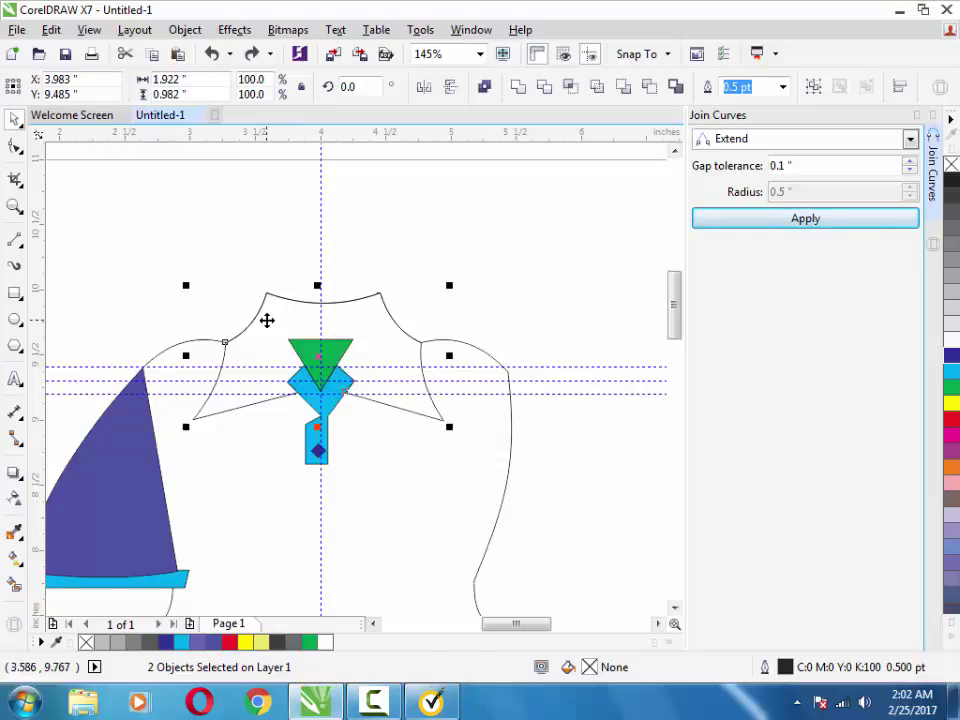
pyautogui.rightClick(266, 319)
pyautogui.press('Escape')
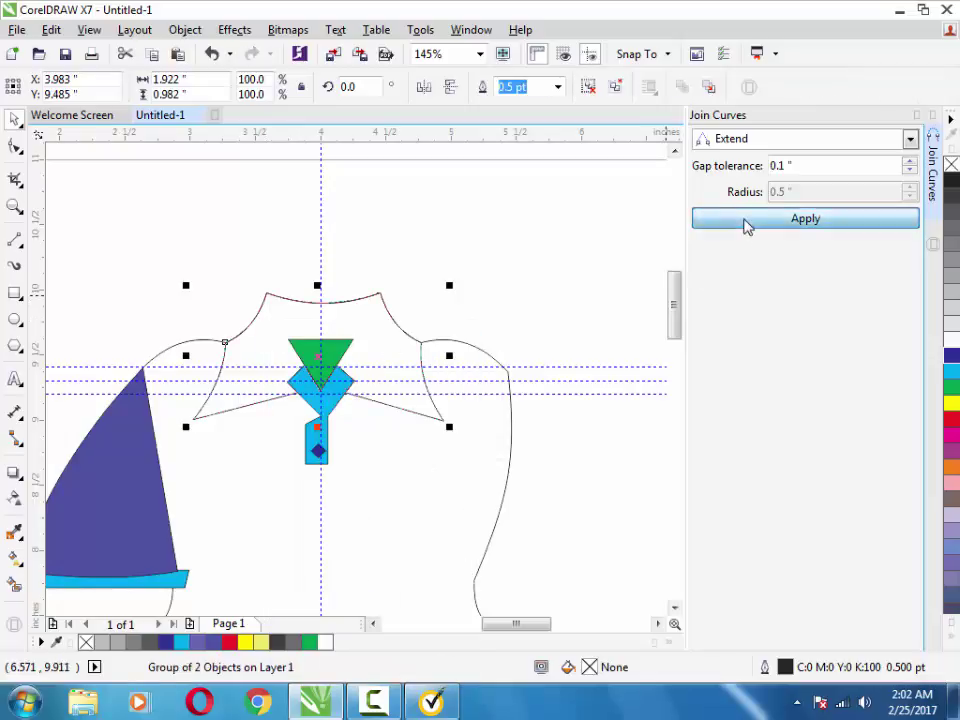
pyautogui.click(746, 220)
pyautogui.click(952, 356)
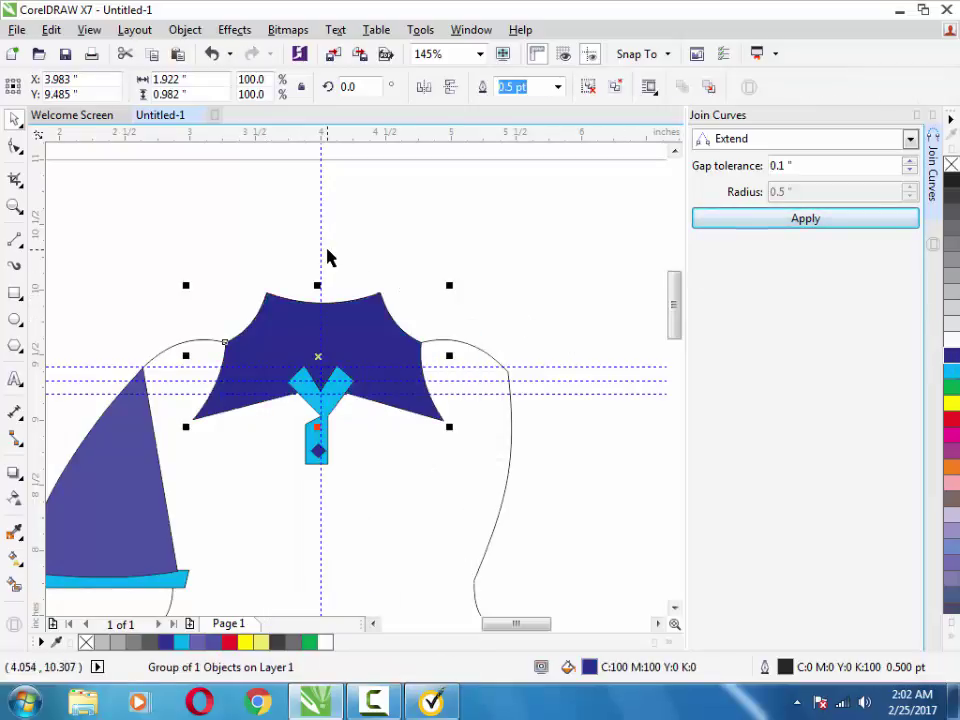
pyautogui.hotkey('ctrl', 'pagedown')
pyautogui.press('Escape')
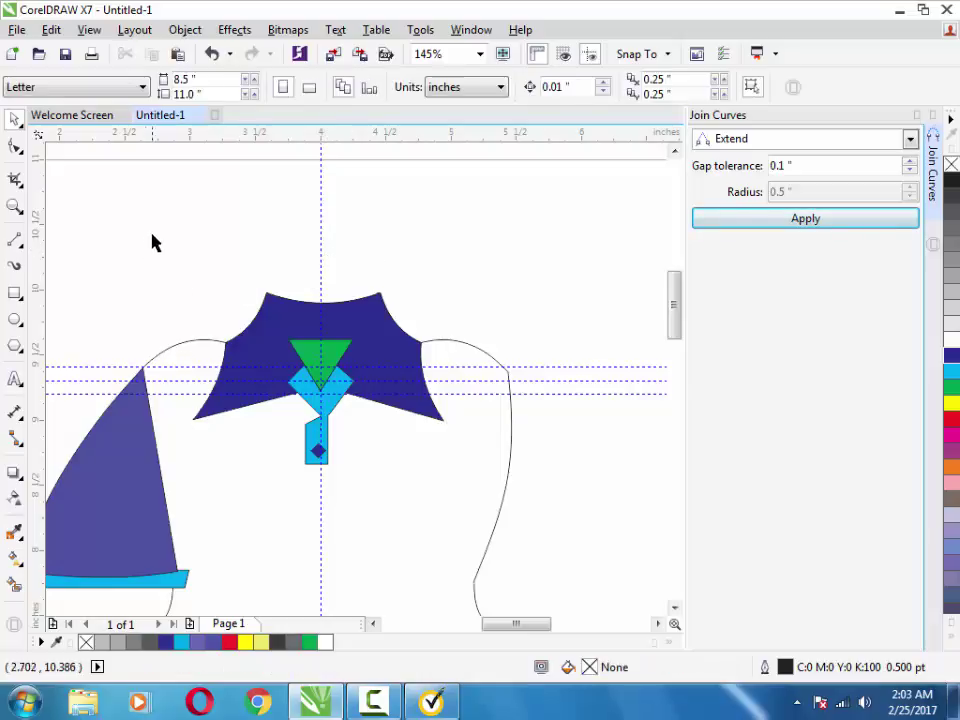
pyautogui.moveTo(157, 238)
pyautogui.mouseDown()
pyautogui.moveTo(463, 460)
pyautogui.moveTo(476, 490)
pyautogui.mouseUp()
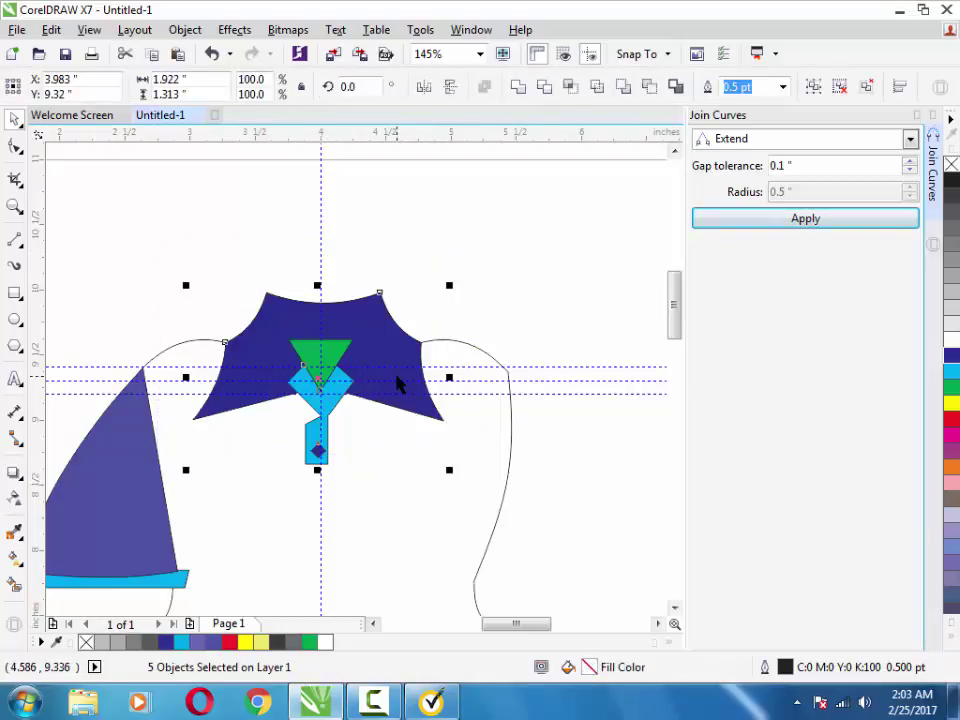
# - Group the shirt front's collar, tie knot, tie and diamond shapes into one five-object group
pyautogui.rightClick(389, 379)
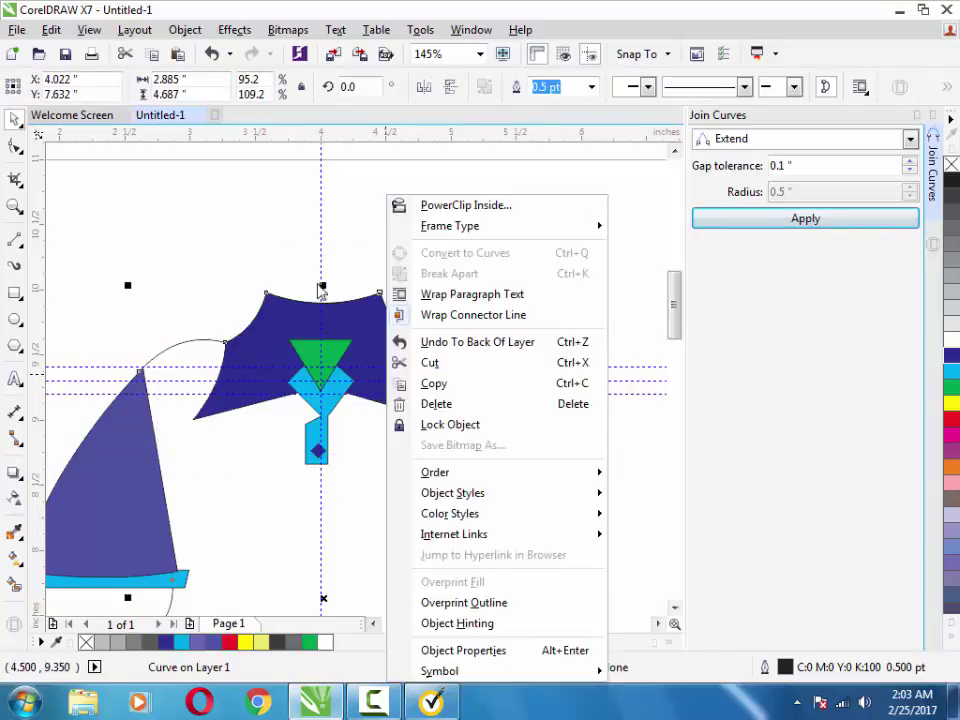
pyautogui.press('Escape')
pyautogui.moveTo(133, 249); pyautogui.dragTo(489, 482)
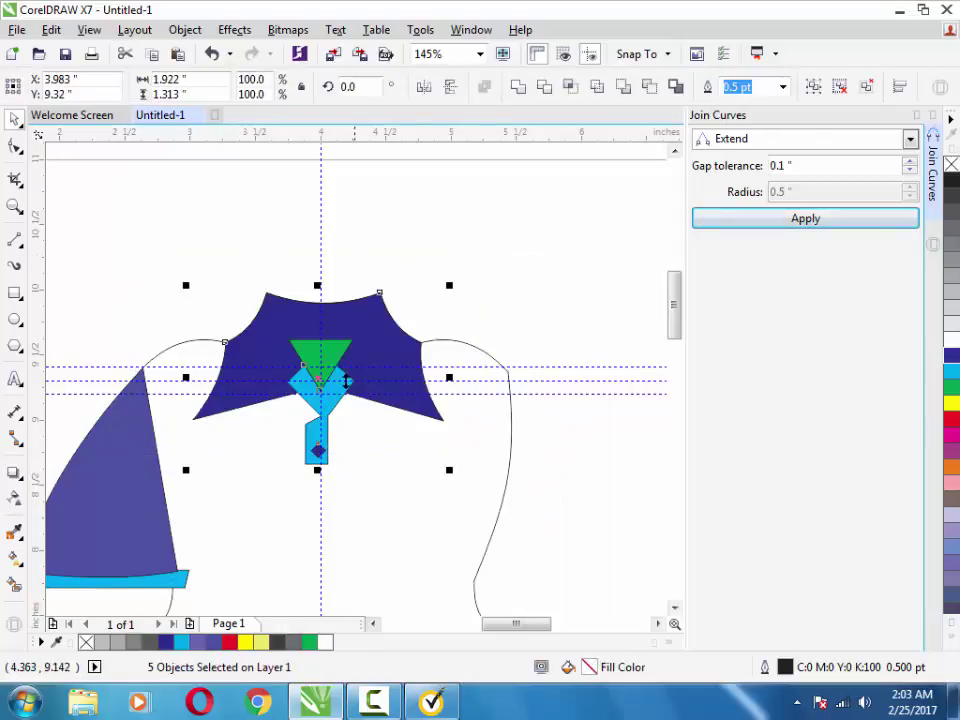
pyautogui.rightClick(364, 356)
pyautogui.click(248, 268)
pyautogui.moveTo(156, 246); pyautogui.dragTo(450, 502)
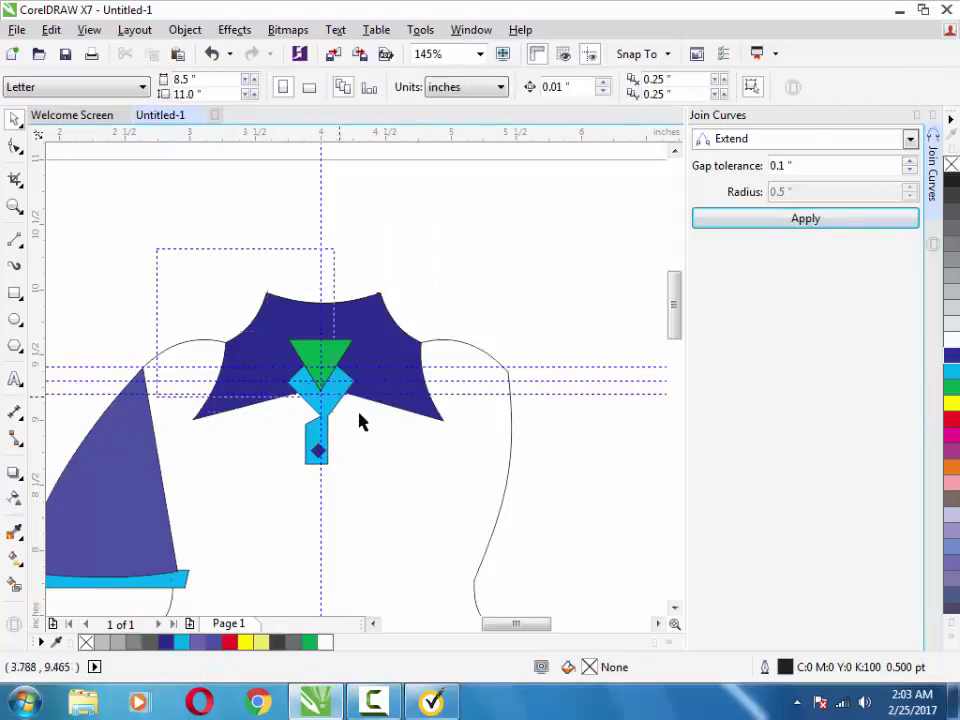
pyautogui.rightClick(358, 315)
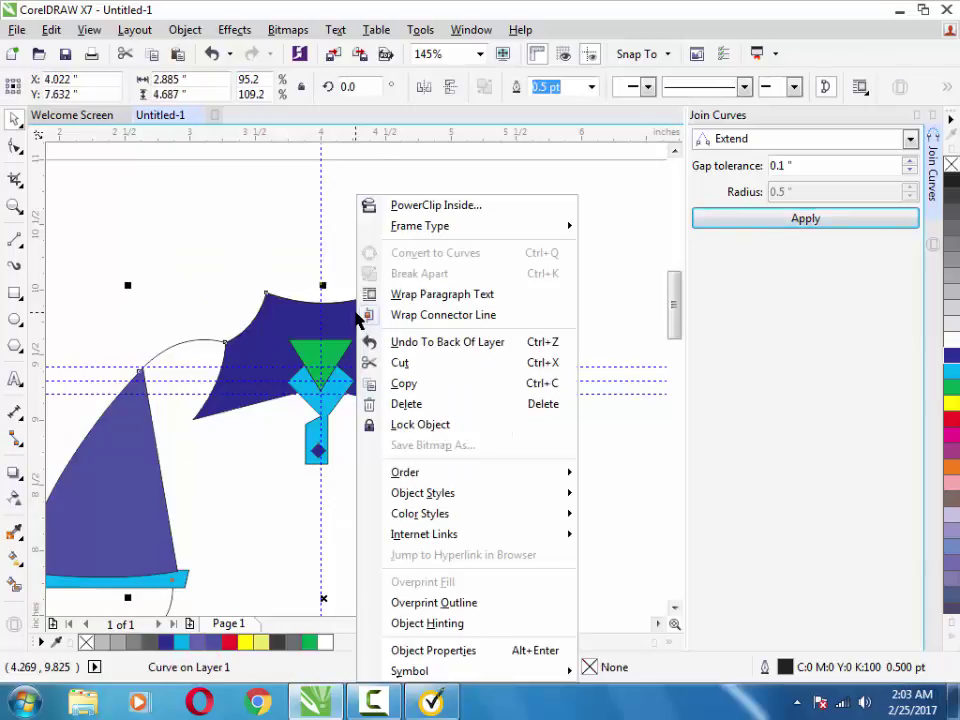
pyautogui.press('Escape')
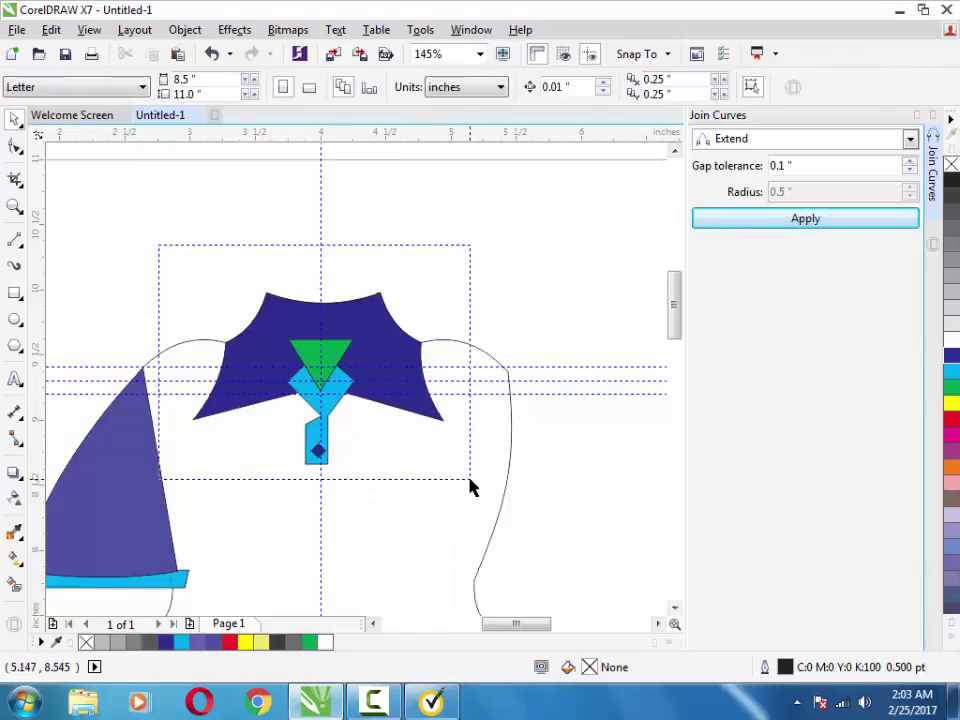
pyautogui.moveTo(159, 244); pyautogui.dragTo(469, 487)
pyautogui.hotkey('ctrl', 'g')
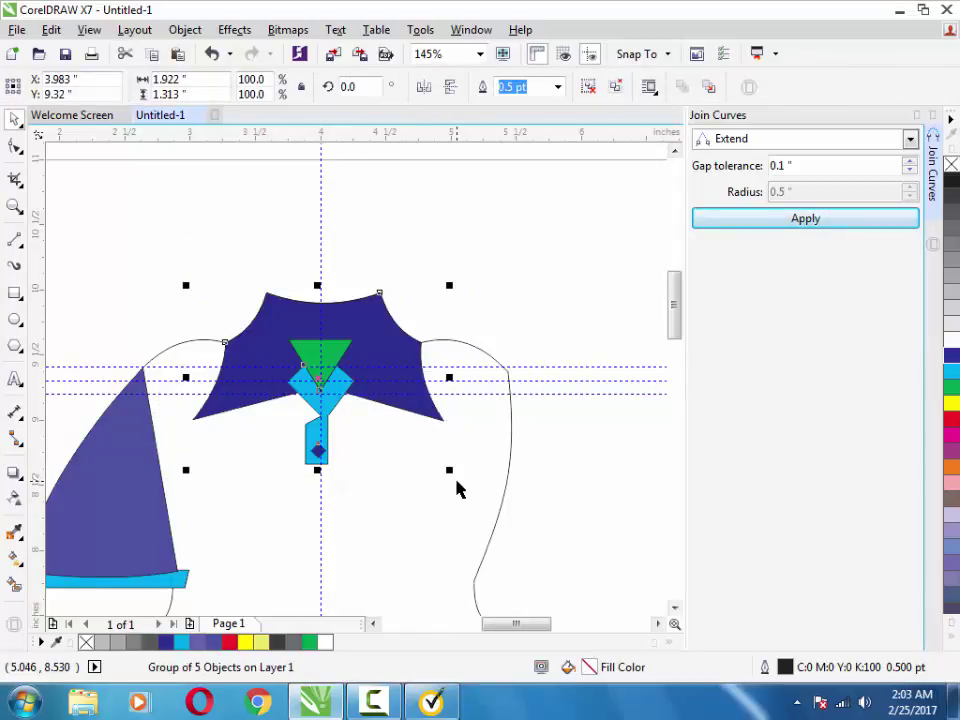
pyautogui.click(540, 490)
pyautogui.scroll(-2, 537, 493)
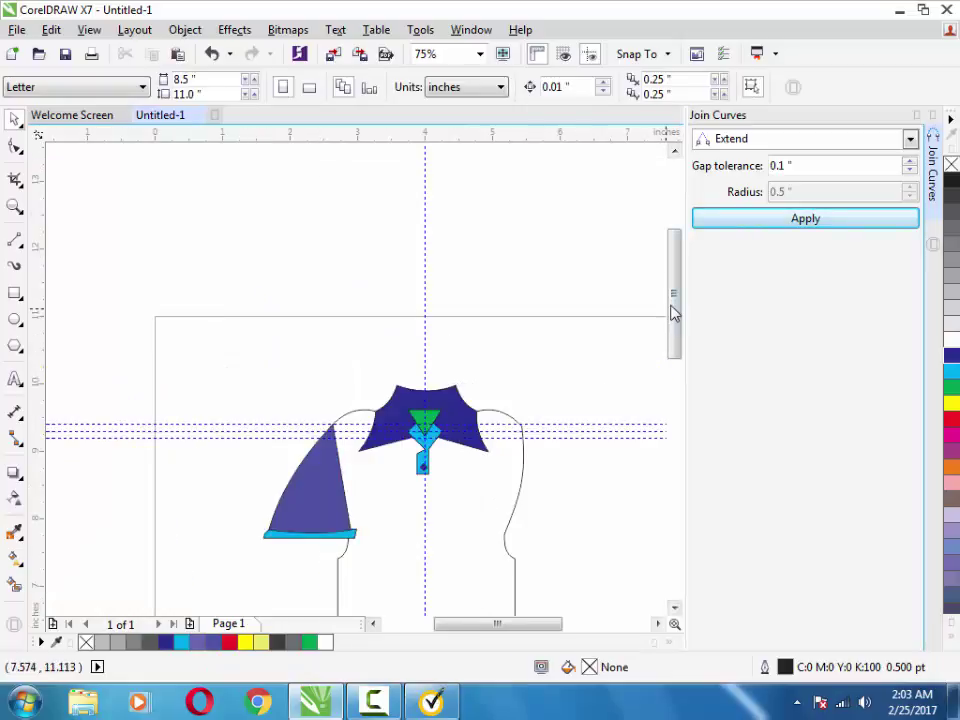
# - Try shortening the shirt body from its bottom edge, then undo the change
pyautogui.moveTo(672, 313); pyautogui.dragTo(672, 351)
pyautogui.moveTo(535, 627); pyautogui.dragTo(550, 627)
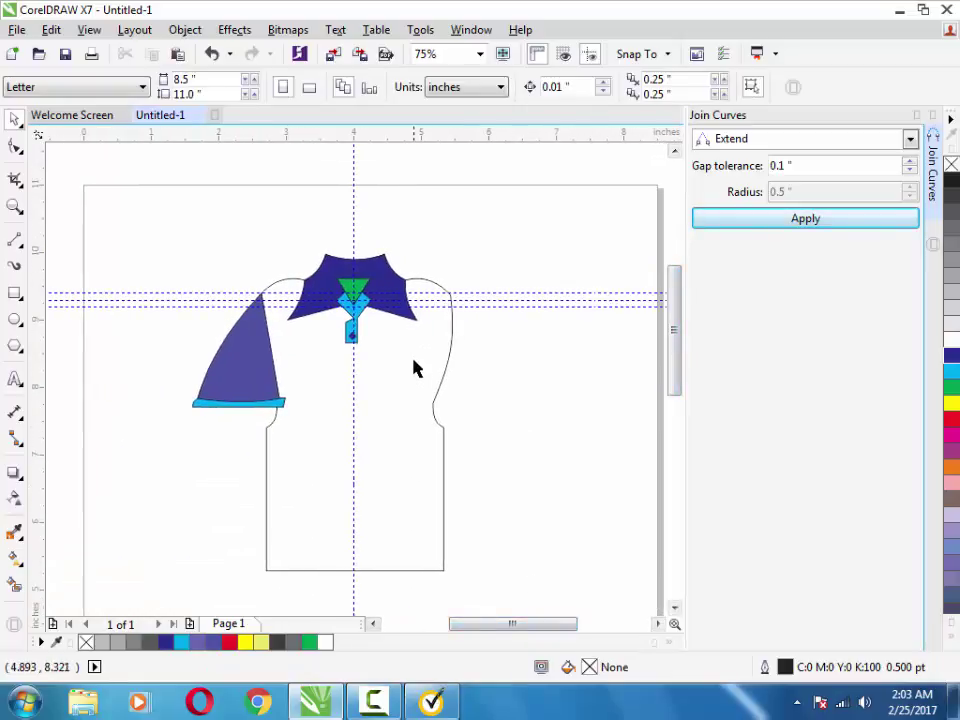
pyautogui.click(241, 333)
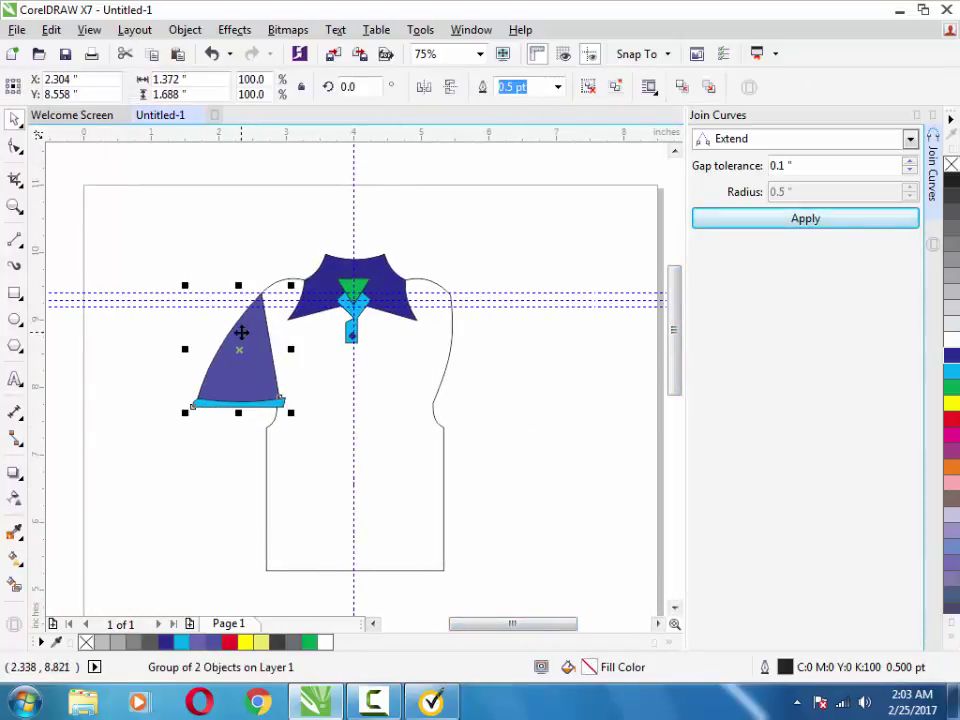
pyautogui.click(330, 536)
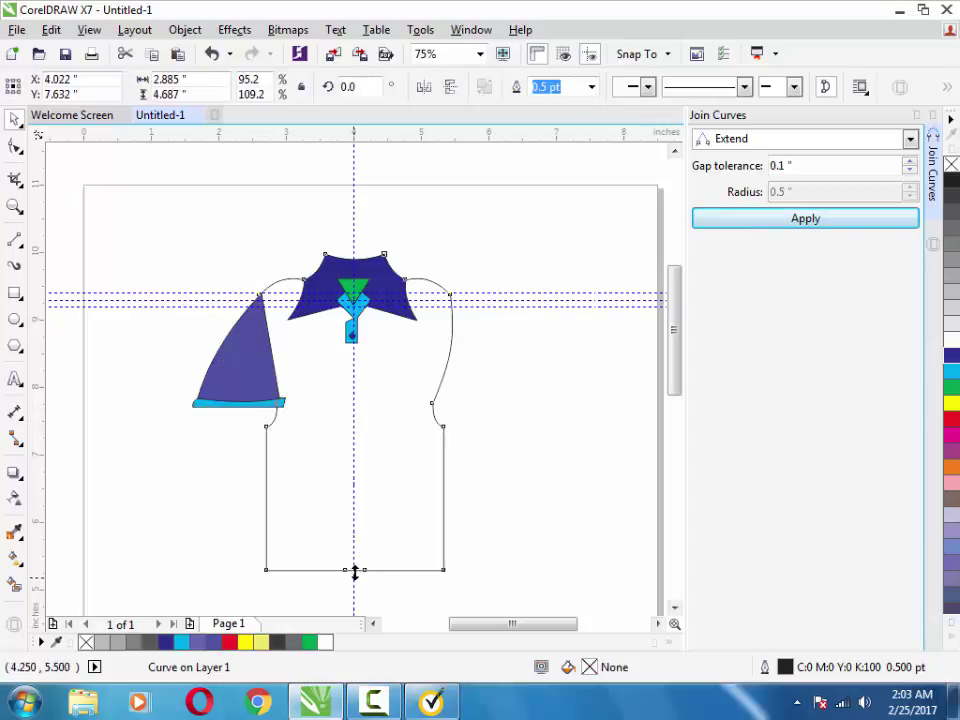
pyautogui.moveTo(354, 570); pyautogui.dragTo(355, 558)
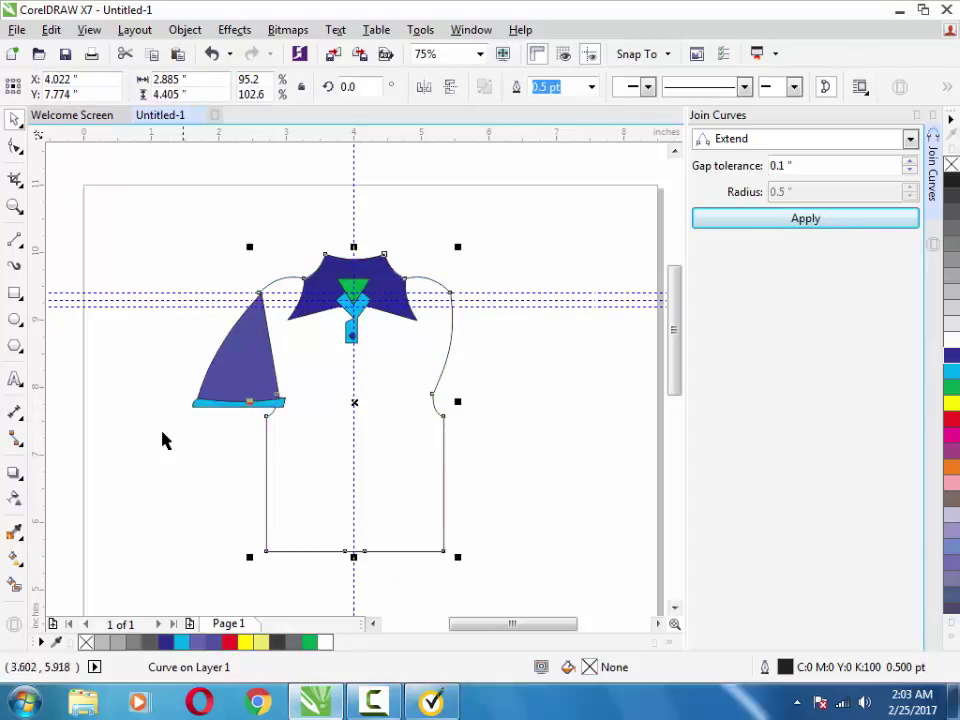
pyautogui.hotkey('ctrl', 'z')
pyautogui.press('Escape')
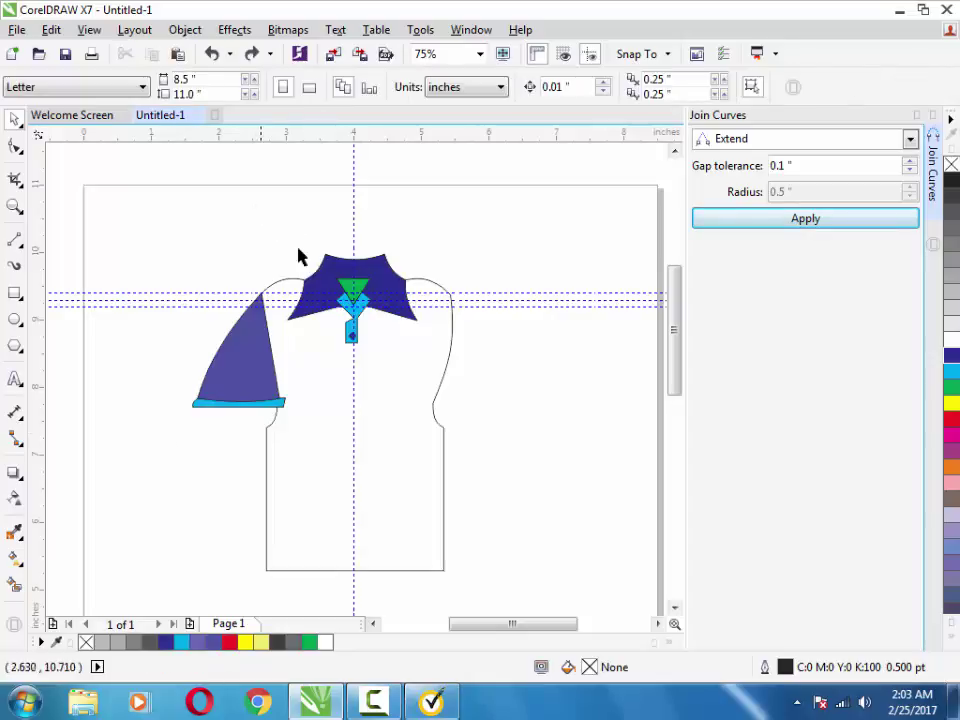
# - Scale the collar group proportionally to about 109.8% around its centre
pyautogui.click(398, 318)
pyautogui.moveTo(352, 349); pyautogui.dragTo(351, 364)
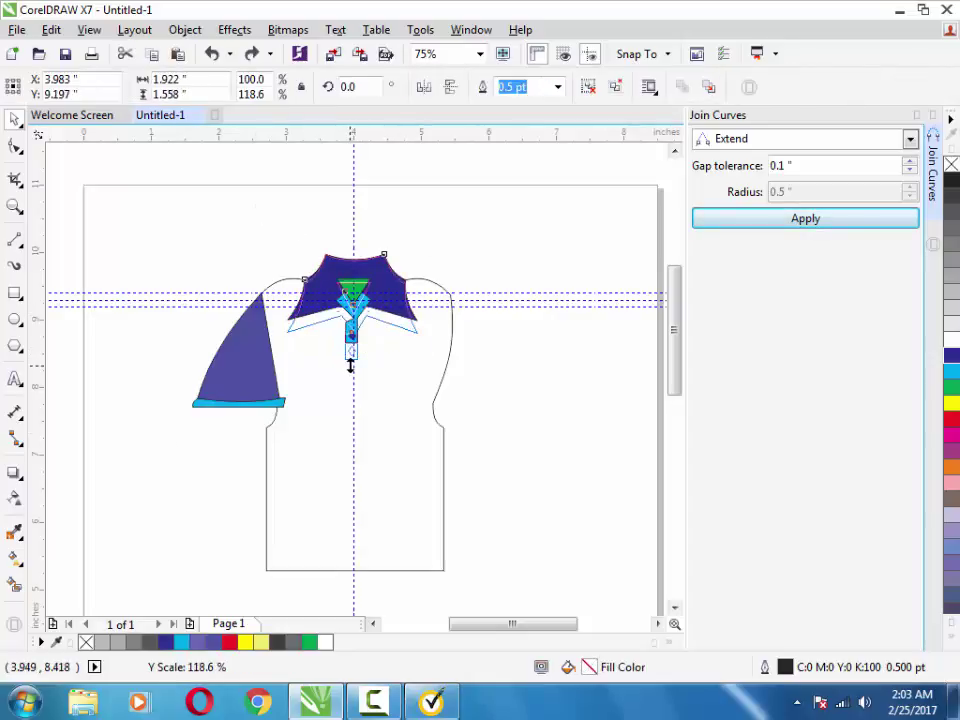
pyautogui.hotkey('ctrl', 'z')
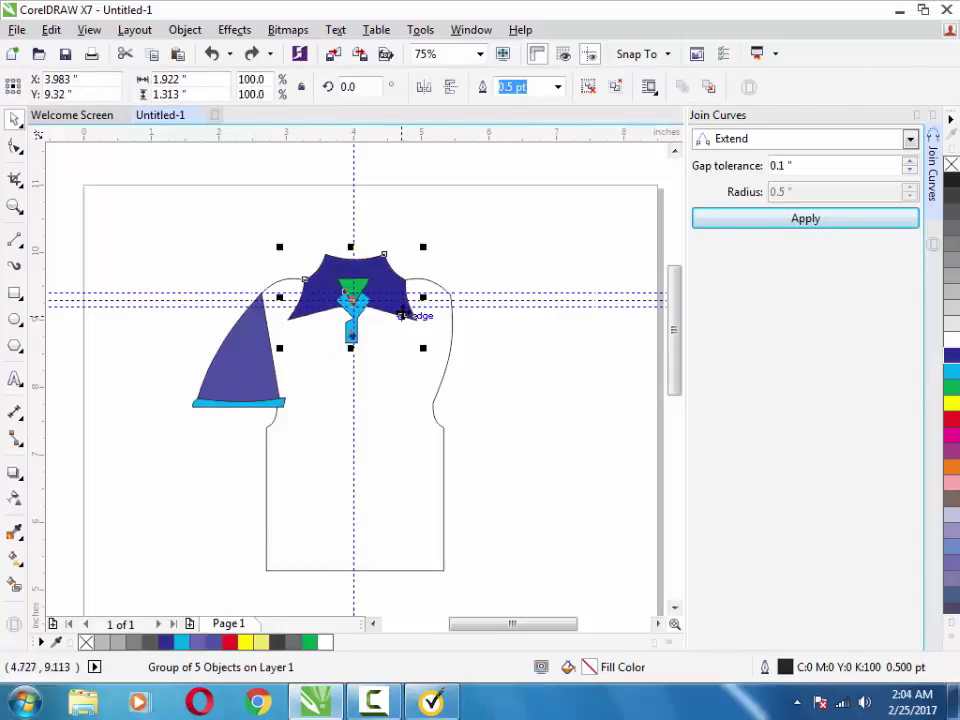
pyautogui.moveTo(426, 347); pyautogui.dragTo(431, 352)
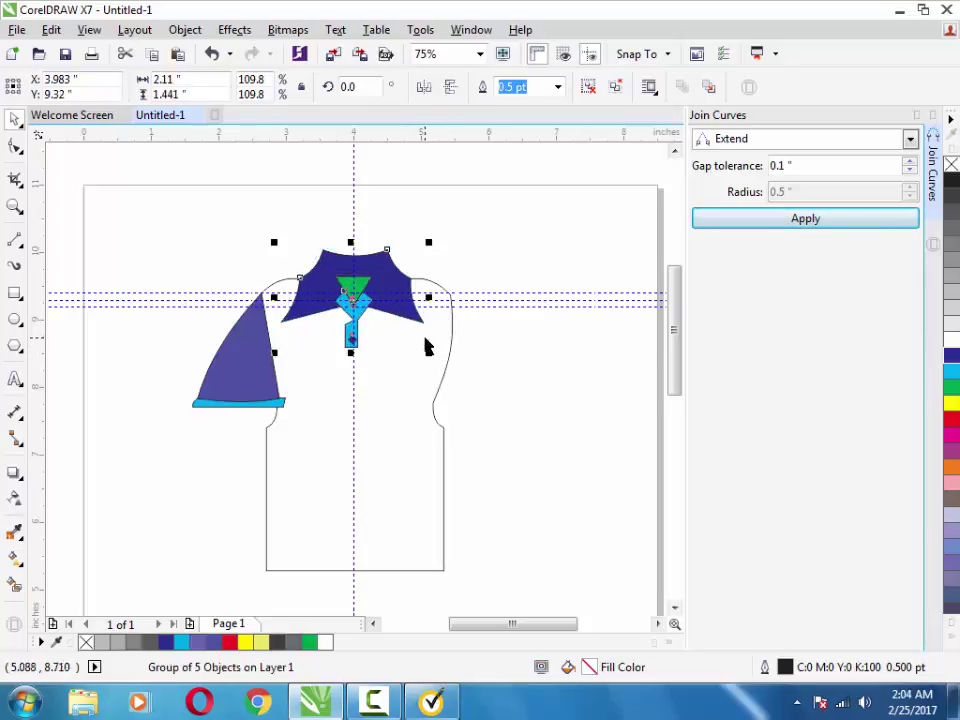
pyautogui.press('z')
pyautogui.click(540, 386)
# - Restore the collar group to its original size
pyautogui.press('h')
pyautogui.moveTo(345, 354); pyautogui.dragTo(457, 389)
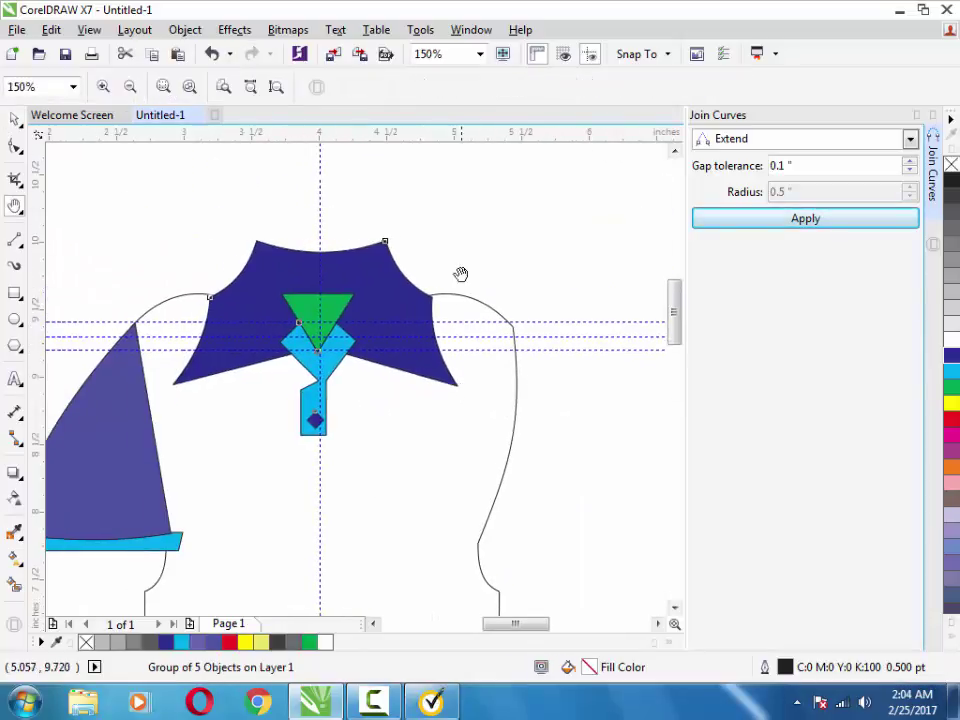
pyautogui.hotkey('ctrl', 'z')
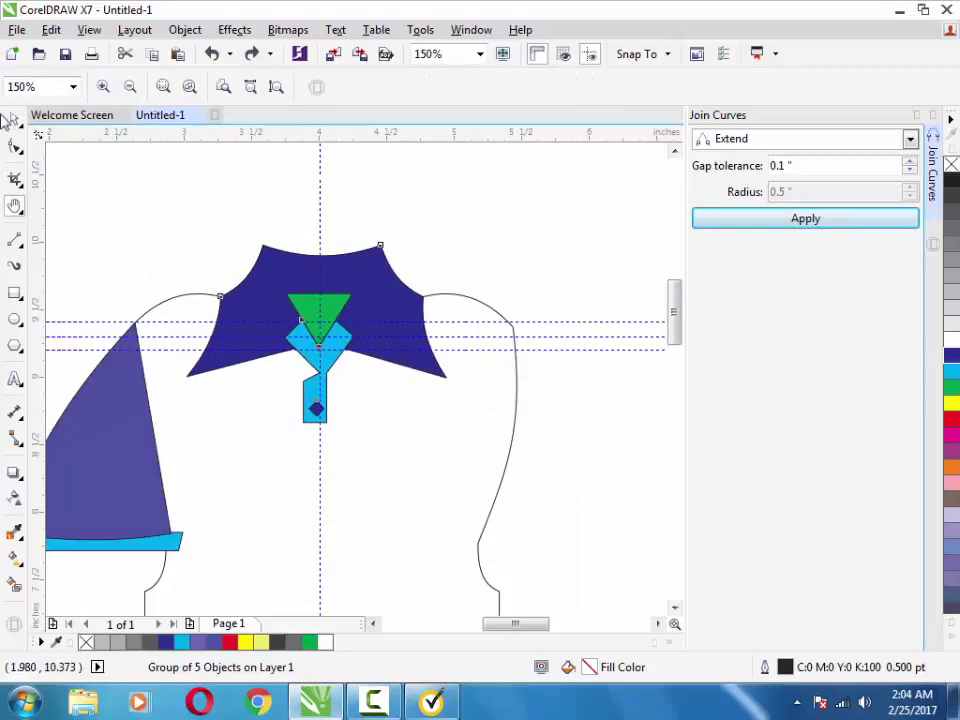
pyautogui.click(13, 119)
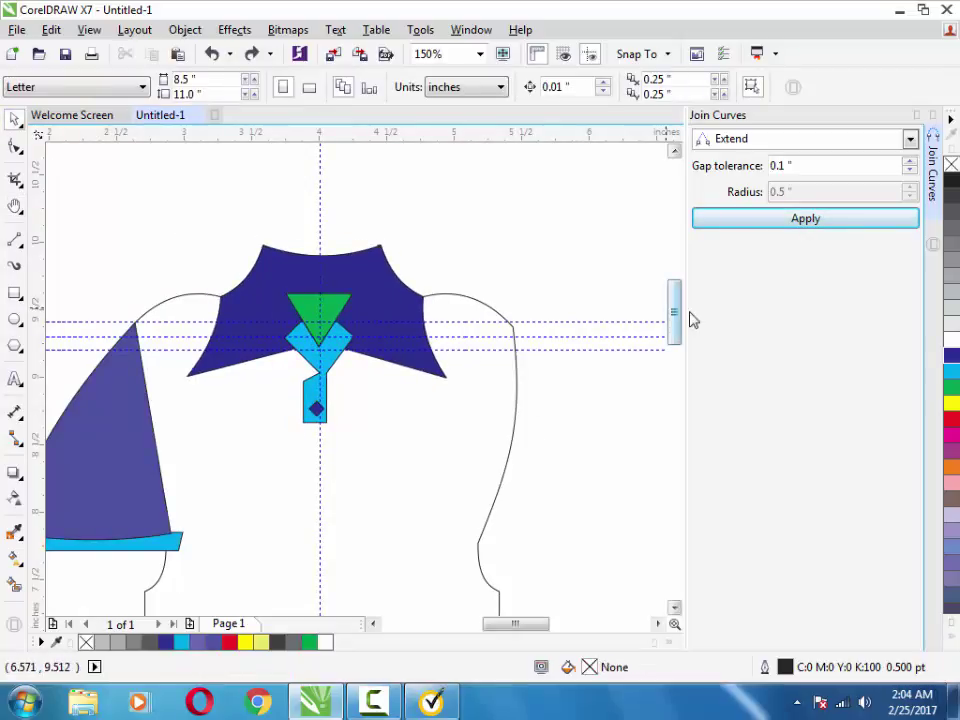
# - Ungroup the collar into its five separate pieces and select the small diamond button
pyautogui.moveTo(678, 342)
pyautogui.mouseDown()
pyautogui.moveTo(673, 360)
pyautogui.moveTo(673, 345)
pyautogui.mouseUp()
pyautogui.click(311, 308)
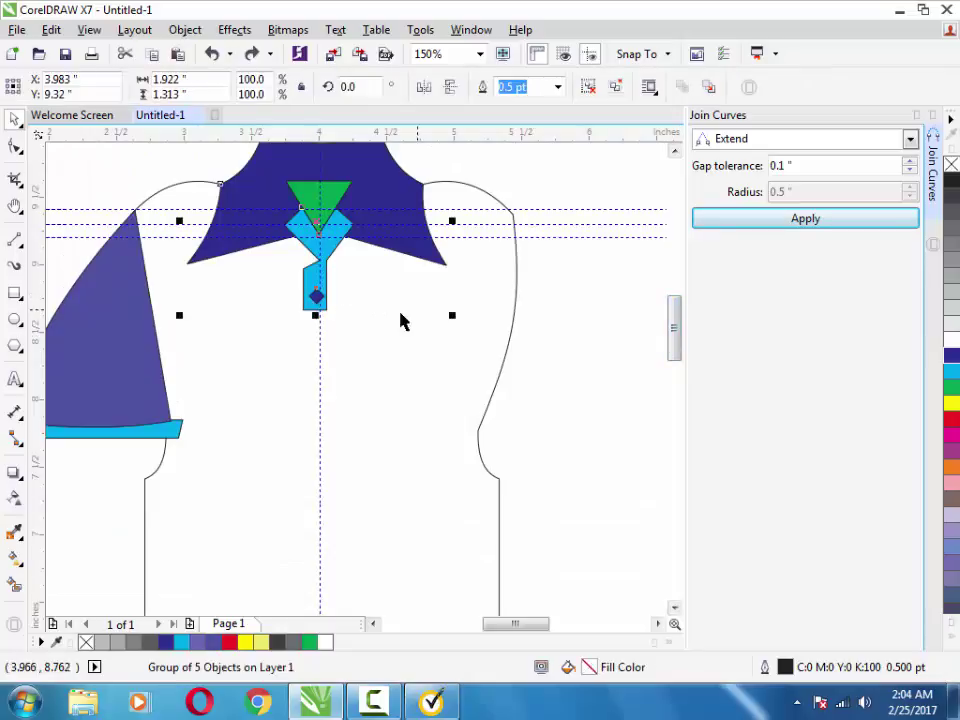
pyautogui.click(318, 295)
pyautogui.click(316, 297)
pyautogui.hotkey('ctrl', 'u')
pyautogui.click(316, 295)
# - Zoom out to show the whole page
pyautogui.click(634, 330)
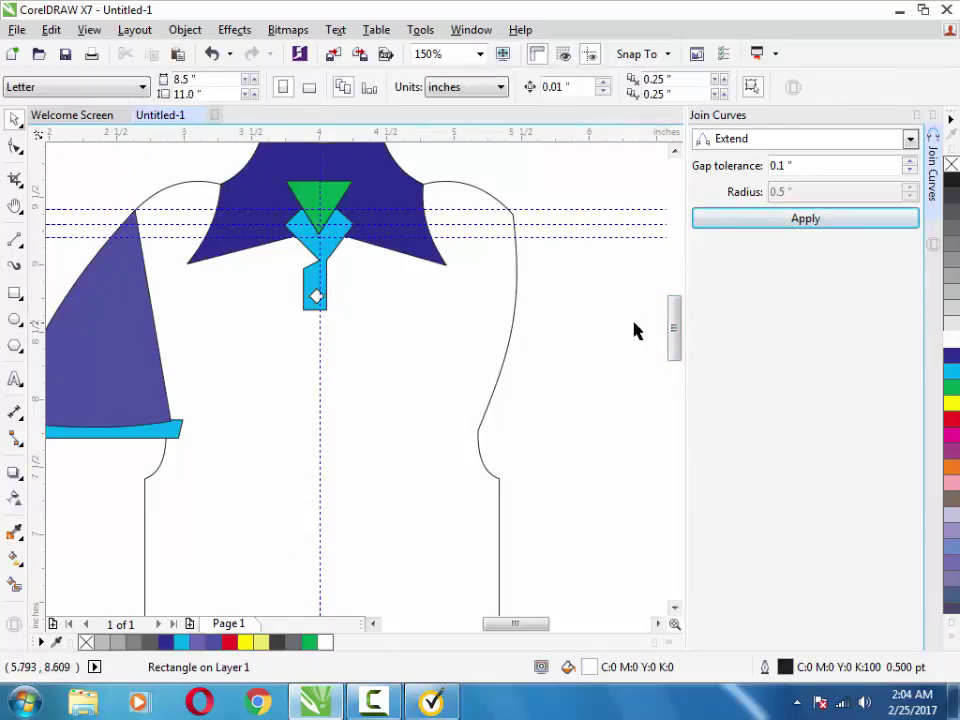
pyautogui.moveTo(677, 330); pyautogui.dragTo(676, 338)
pyautogui.press('z')
pyautogui.press('F3')
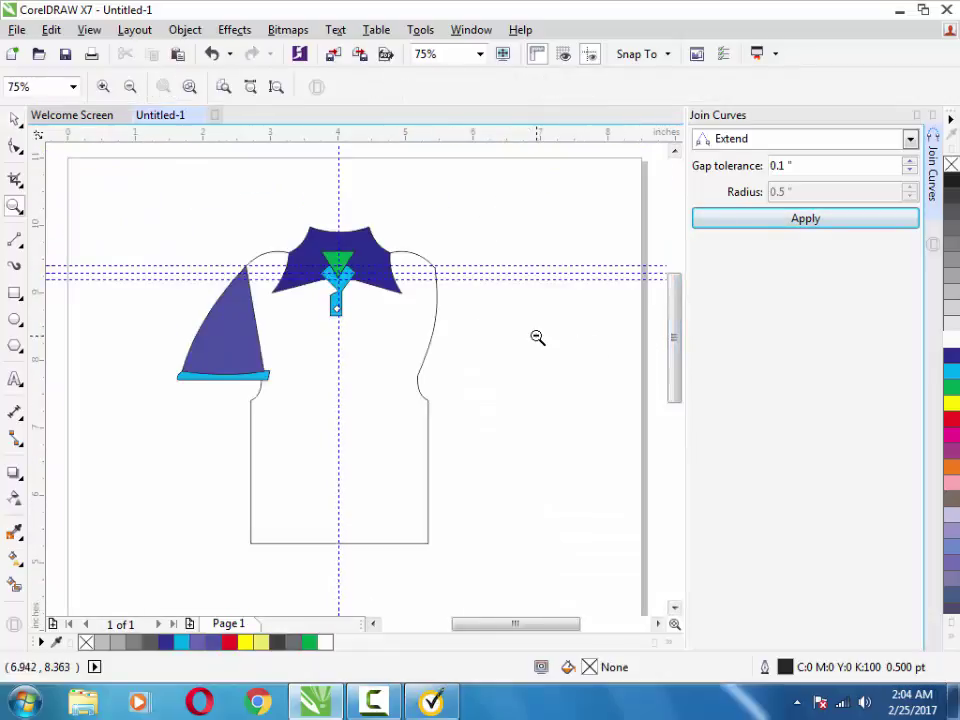
pyautogui.click(13, 119)
# - Place a horizontally mirrored copy of the sleeve on the shirt's right side
pyautogui.moveTo(206, 317); pyautogui.dragTo(409, 342)
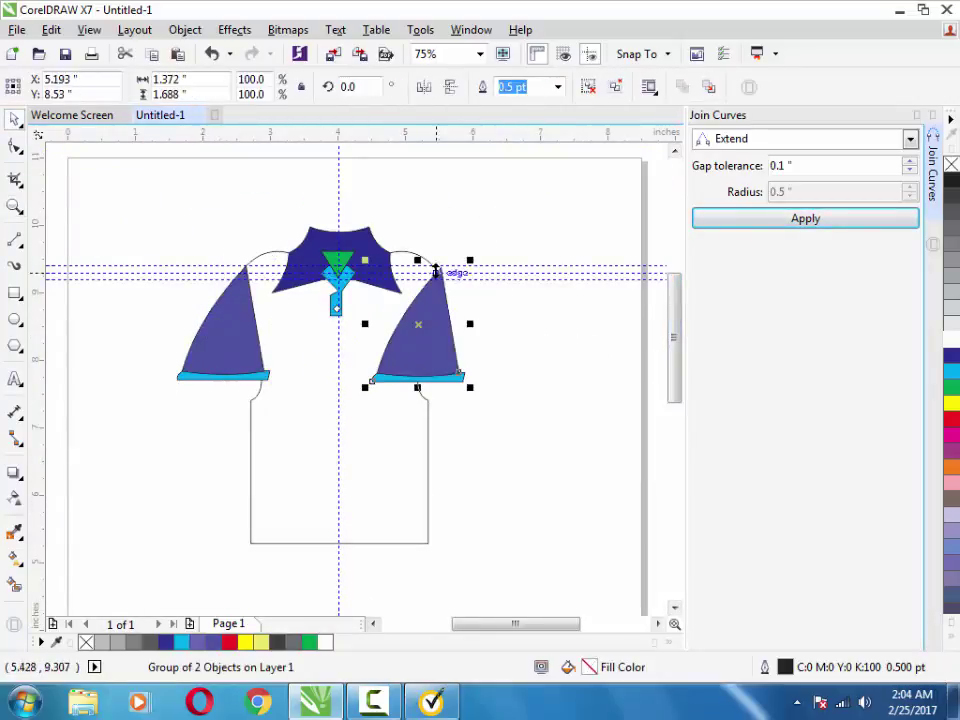
pyautogui.click(425, 89)
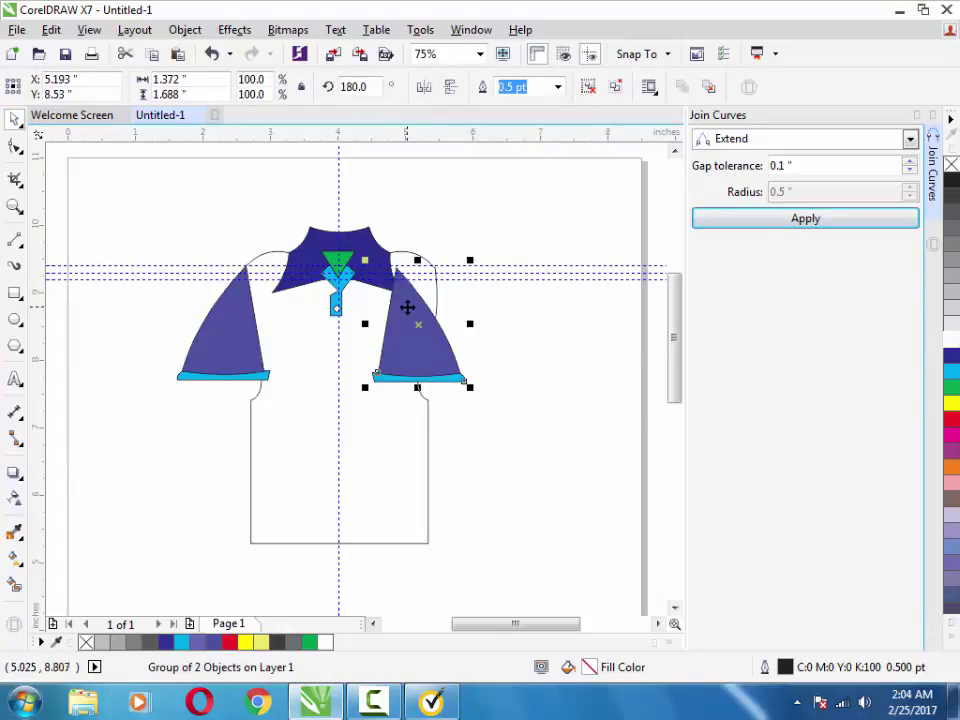
pyautogui.press('Escape')
pyautogui.moveTo(415, 334); pyautogui.dragTo(456, 332)
pyautogui.click(537, 314)
# - Centre the shirt in view and select the shirt body outline
pyautogui.press('z')
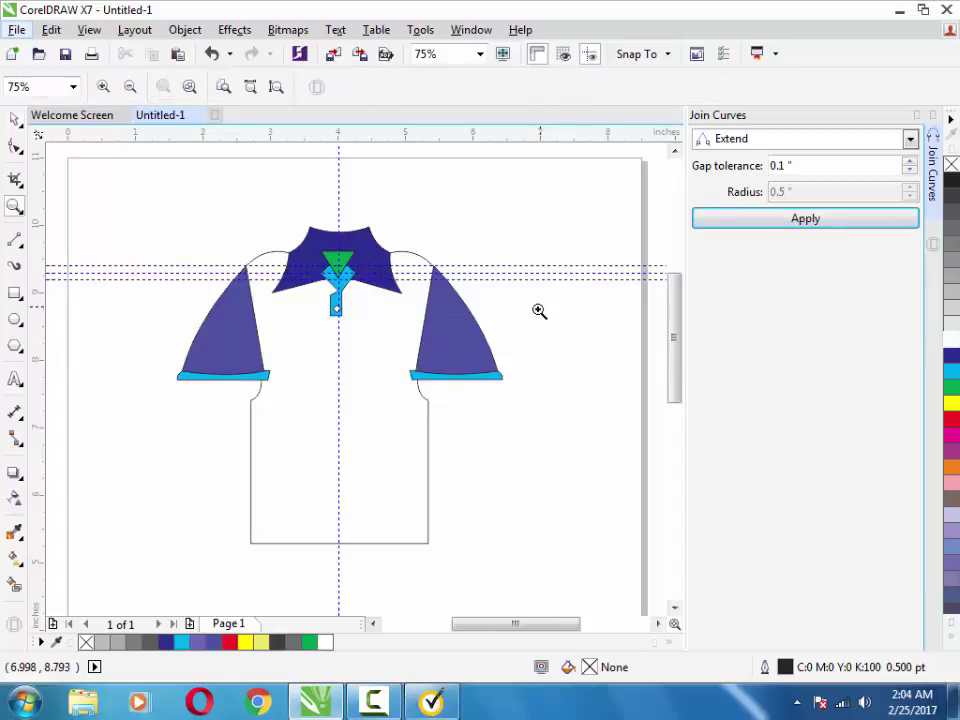
pyautogui.click(539, 311)
pyautogui.press('h')
pyautogui.moveTo(272, 317); pyautogui.dragTo(409, 274)
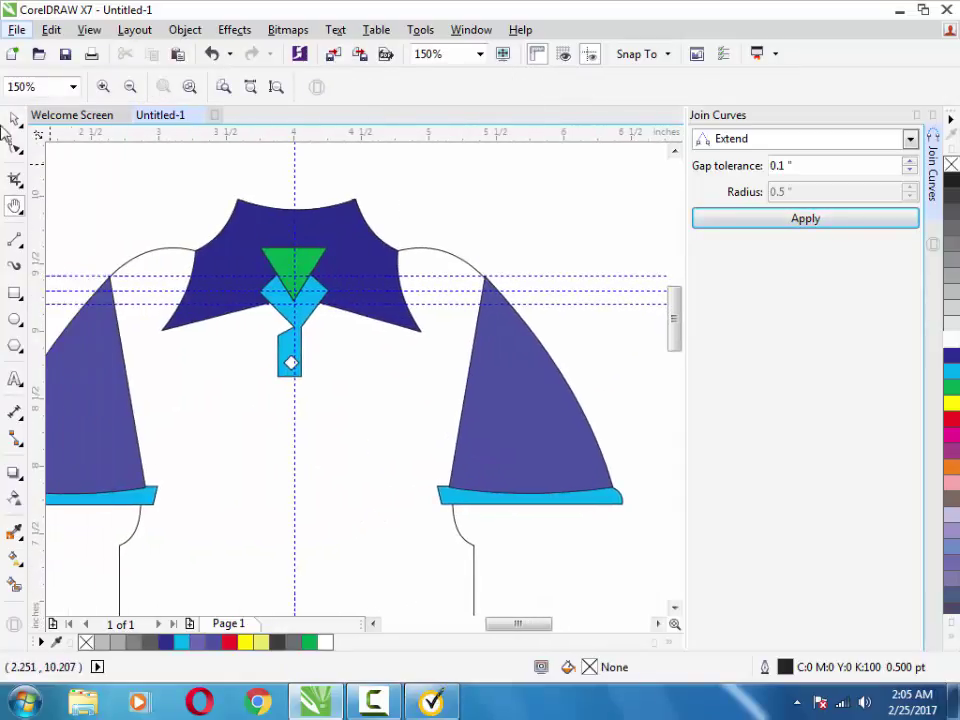
pyautogui.click(14, 120)
pyautogui.click(497, 343)
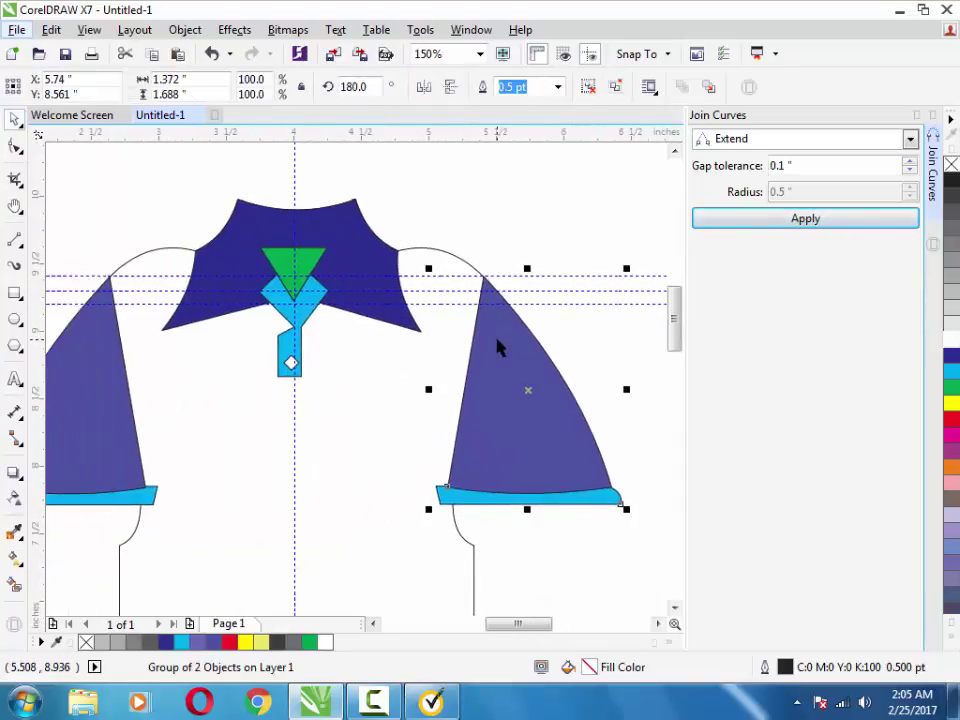
pyautogui.click(540, 574)
pyautogui.click(92, 411)
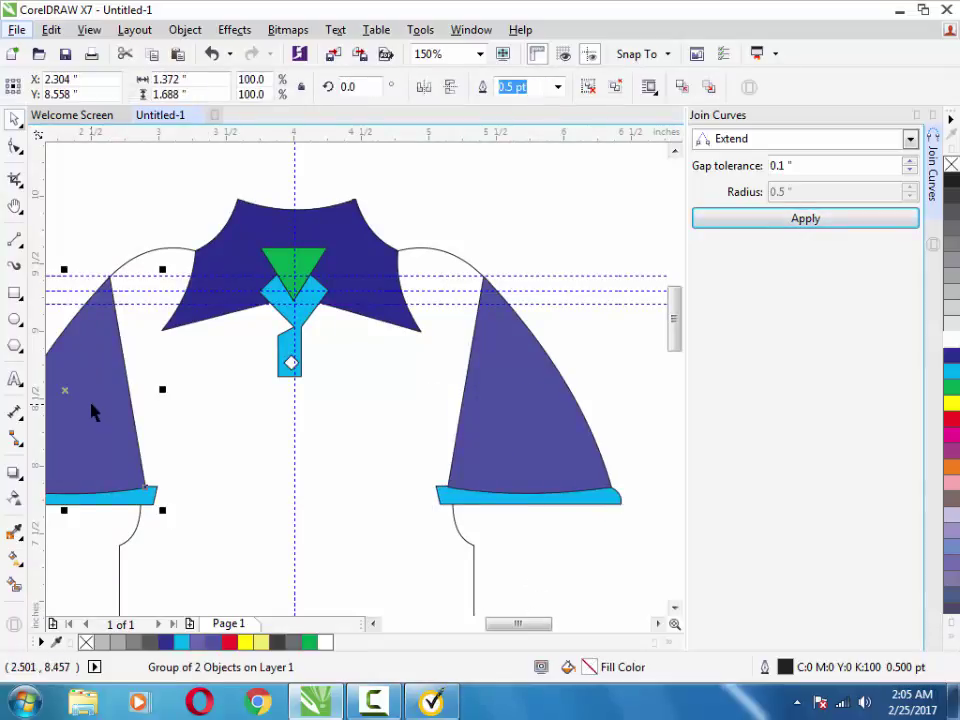
pyautogui.press('Tab')
pyautogui.click(537, 485)
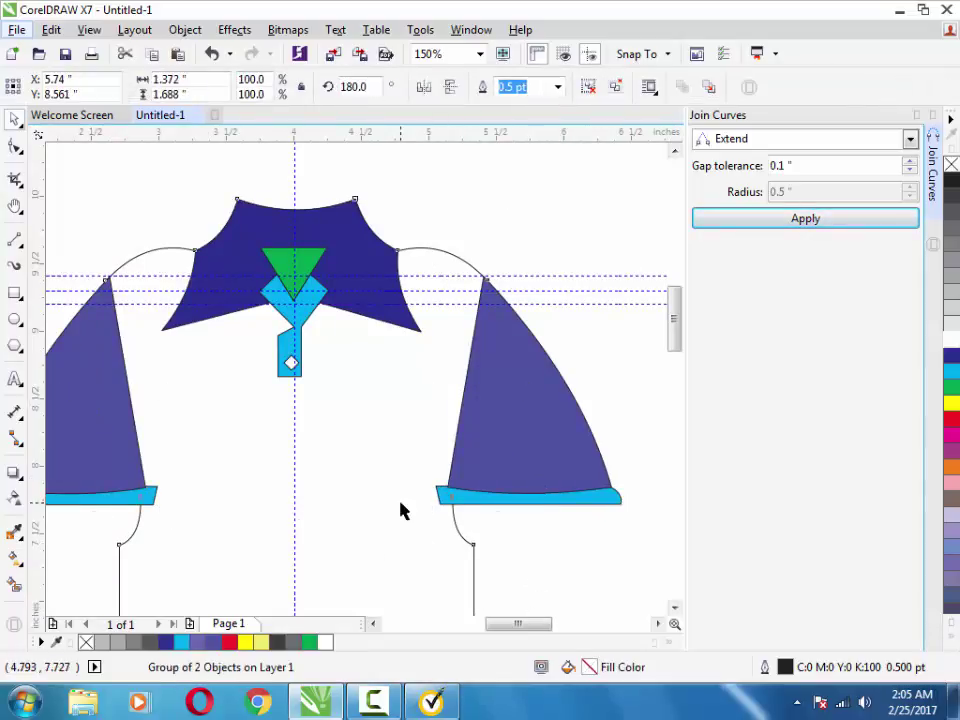
pyautogui.press('Tab')
# - Fill the shirt body red and send both sleeve groups behind it
pyautogui.click(952, 420)
pyautogui.press('Escape')
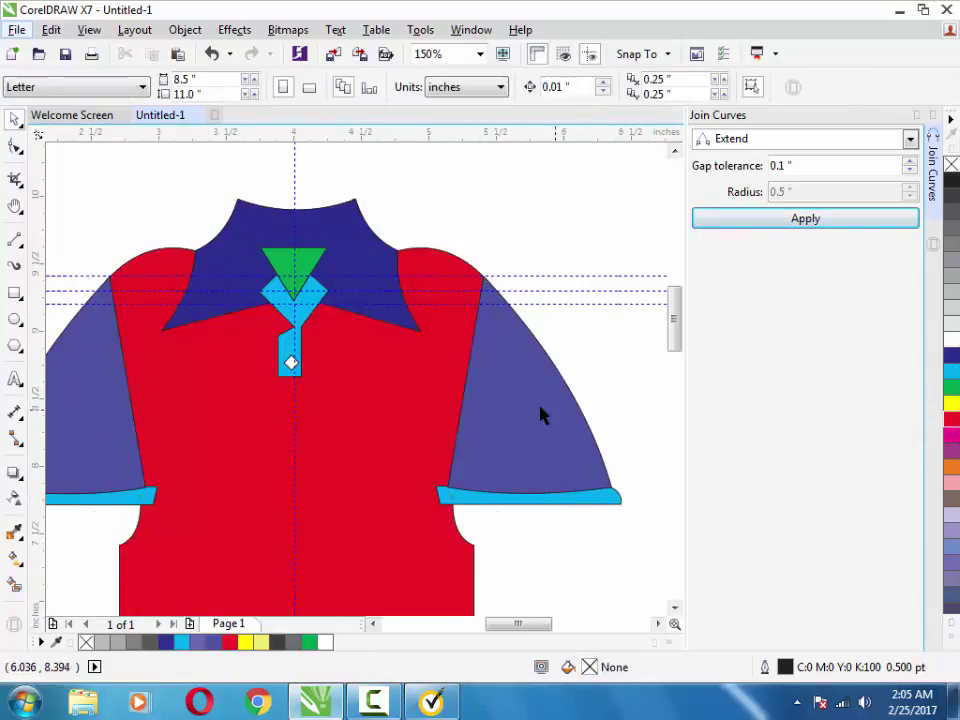
pyautogui.click(540, 412)
pyautogui.rightClick(539, 407)
pyautogui.moveTo(588, 493)
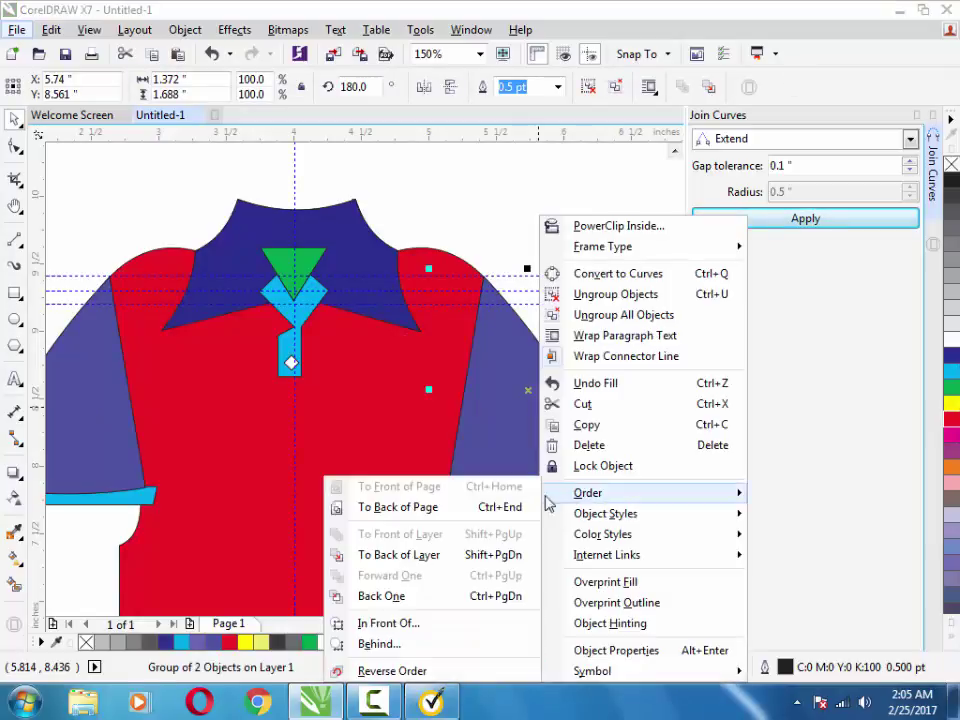
pyautogui.click(478, 556)
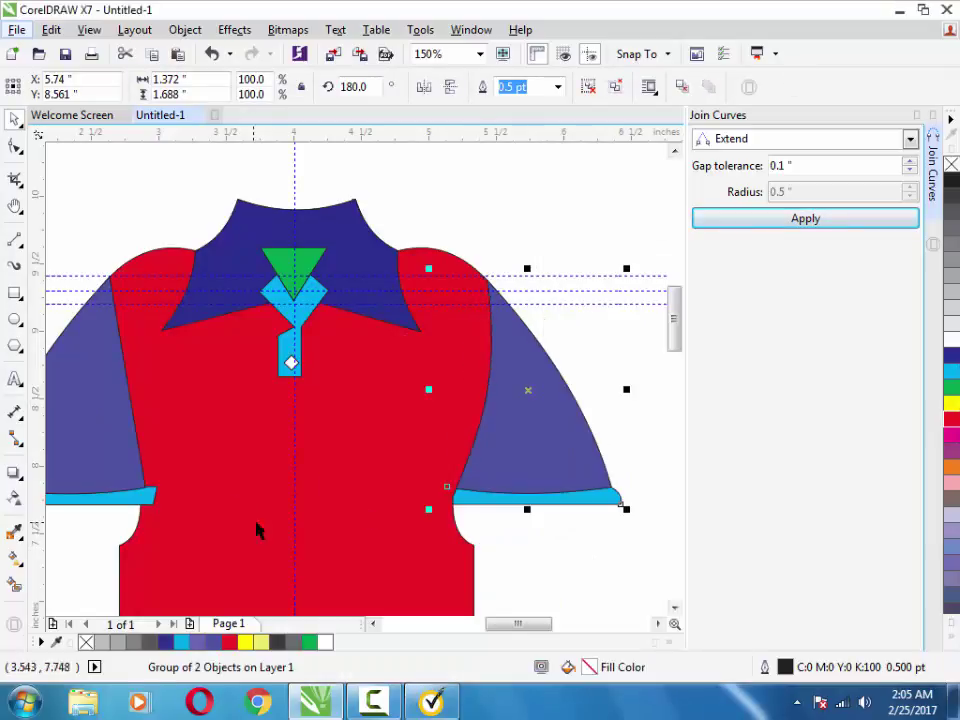
pyautogui.rightClick(81, 452)
pyautogui.moveTo(131, 493)
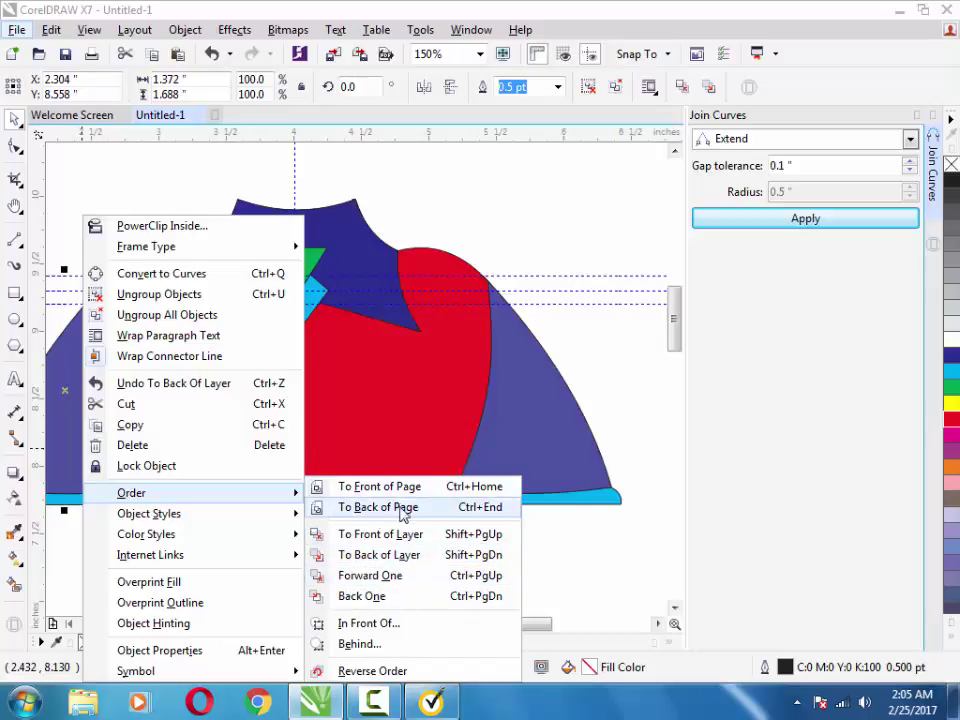
pyautogui.click(352, 558)
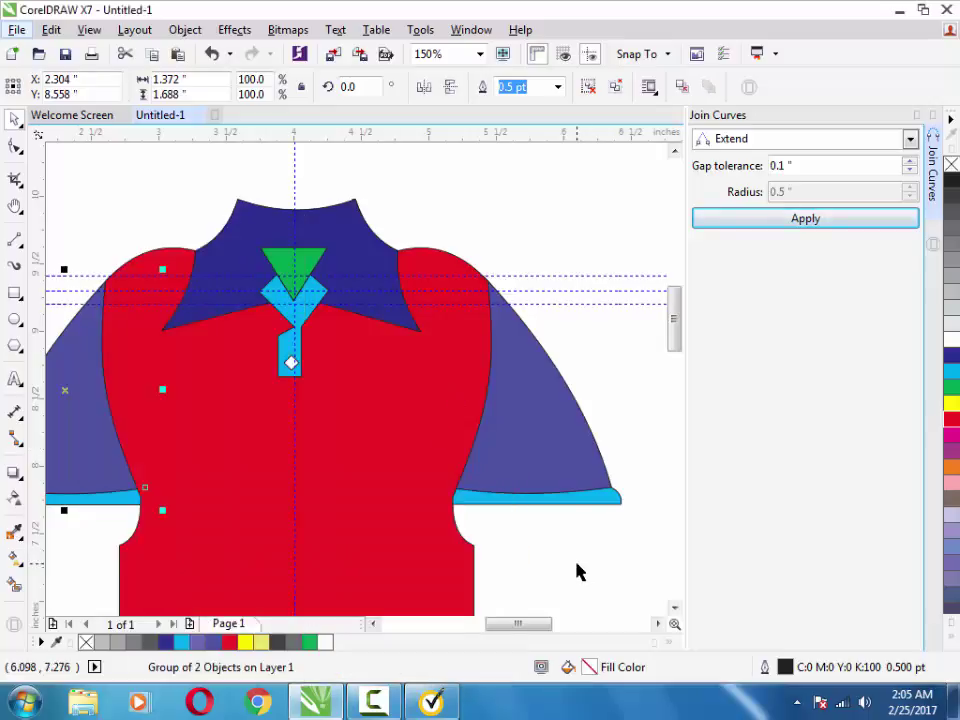
pyautogui.click(574, 570)
pyautogui.moveTo(538, 628); pyautogui.dragTo(452, 621)
# - Zoom to the shirt, then try raising the body's bottom edge and undo it
pyautogui.press('F3')
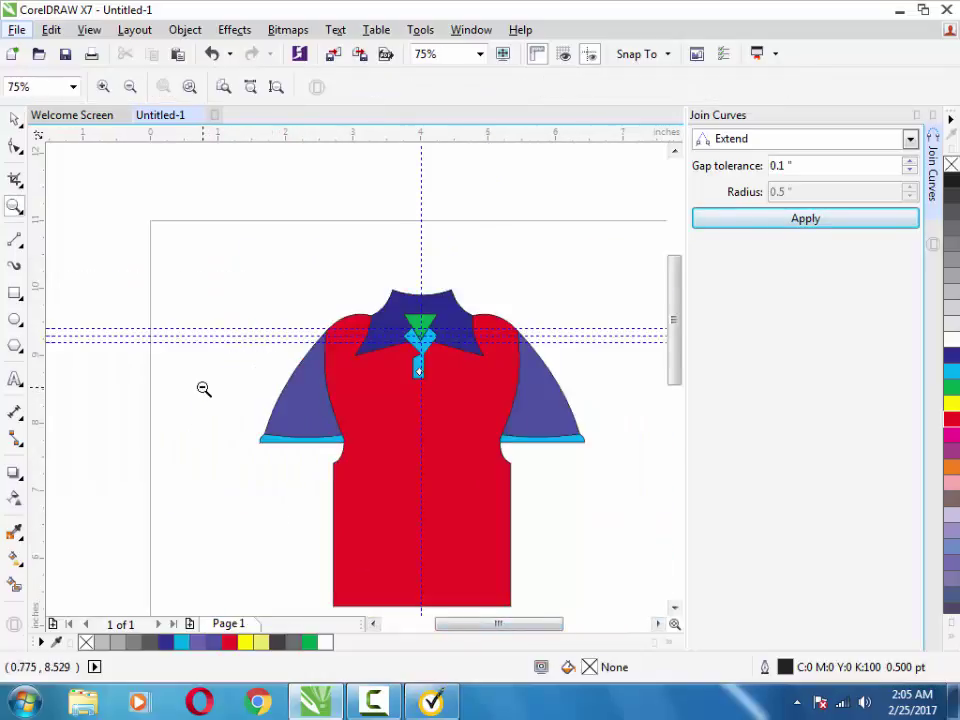
pyautogui.press('F3')
pyautogui.moveTo(386, 623); pyautogui.dragTo(462, 626)
pyautogui.click(468, 457)
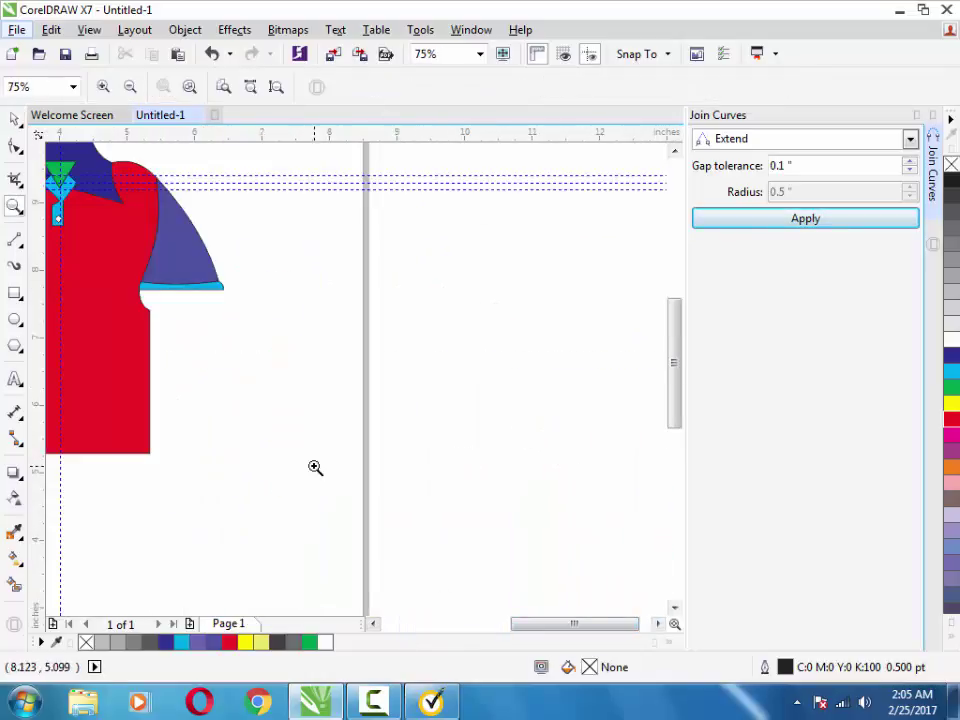
pyautogui.press('h')
pyautogui.moveTo(315, 467); pyautogui.dragTo(443, 484)
pyautogui.press('space')
pyautogui.click(320, 510)
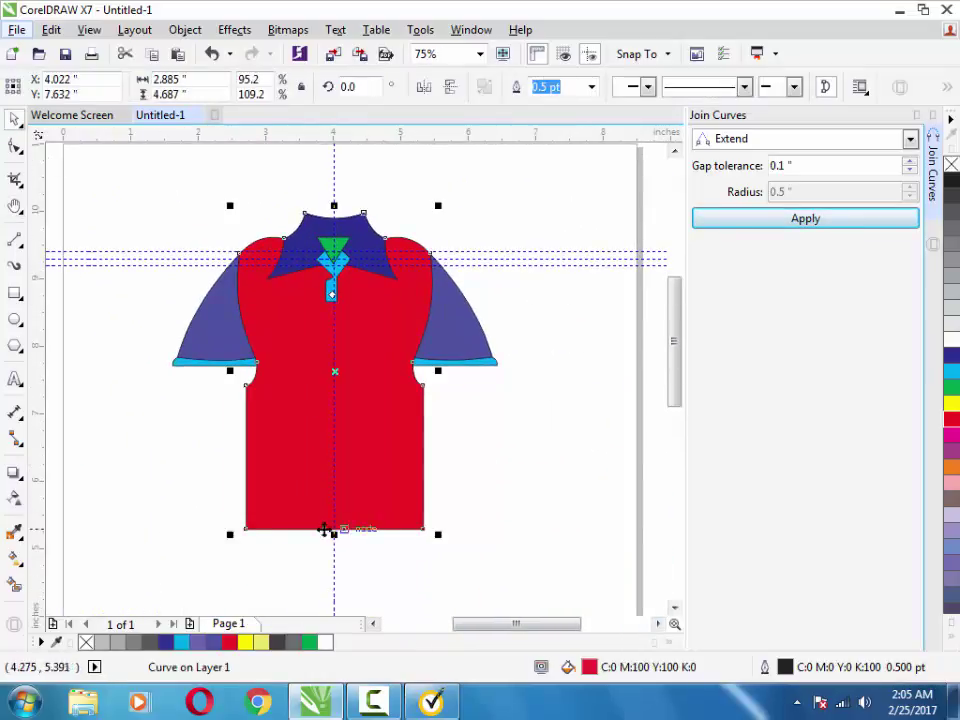
pyautogui.moveTo(334, 533); pyautogui.dragTo(334, 523)
pyautogui.hotkey('ctrl', 'z')
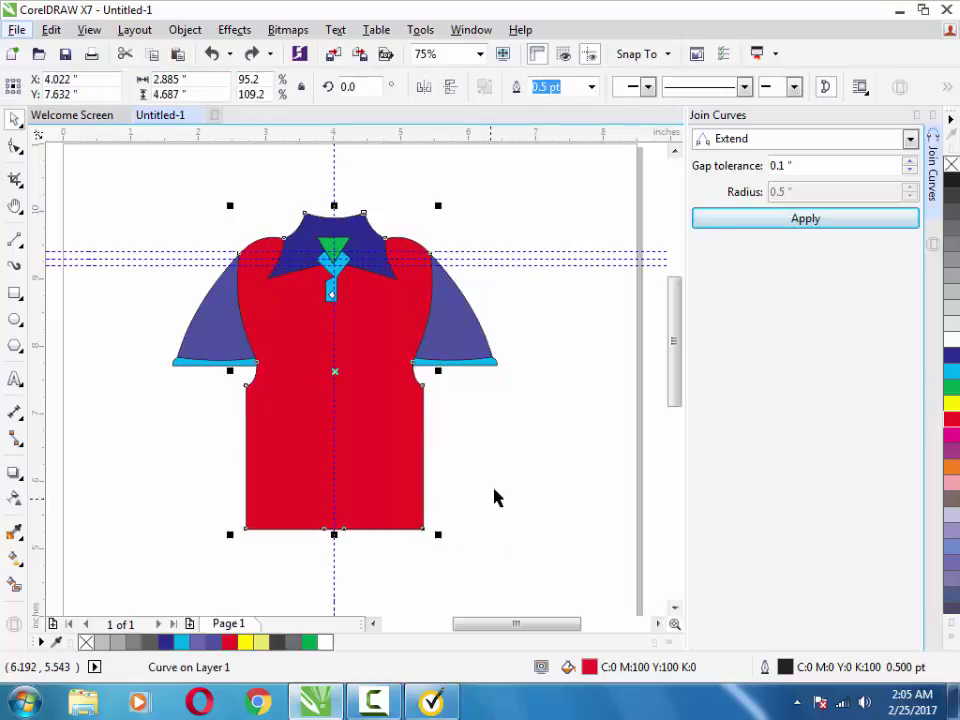
pyautogui.press('Escape')
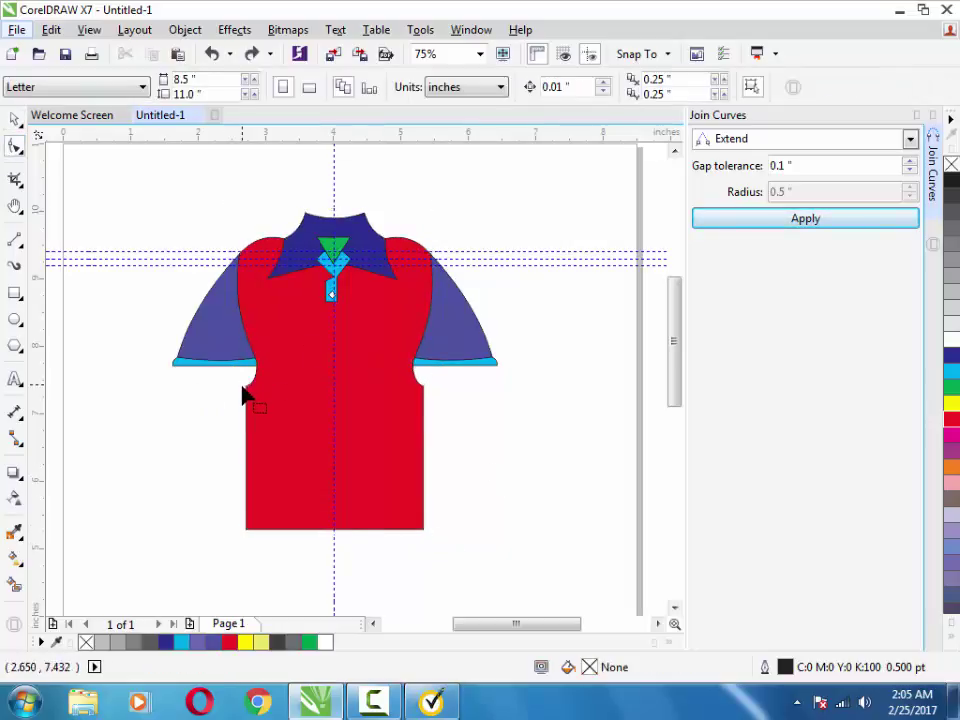
# - Raise the shirt outline's bottom edge slightly by editing its nodes
pyautogui.click(243, 396)
pyautogui.doubleClick(246, 396)
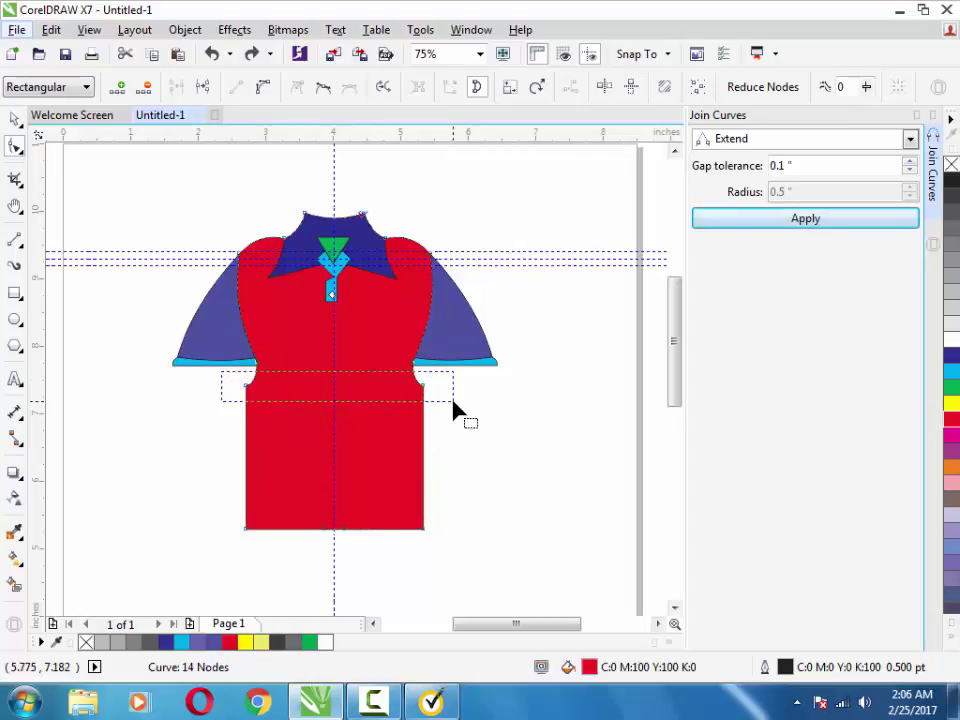
pyautogui.moveTo(453, 402); pyautogui.dragTo(454, 401)
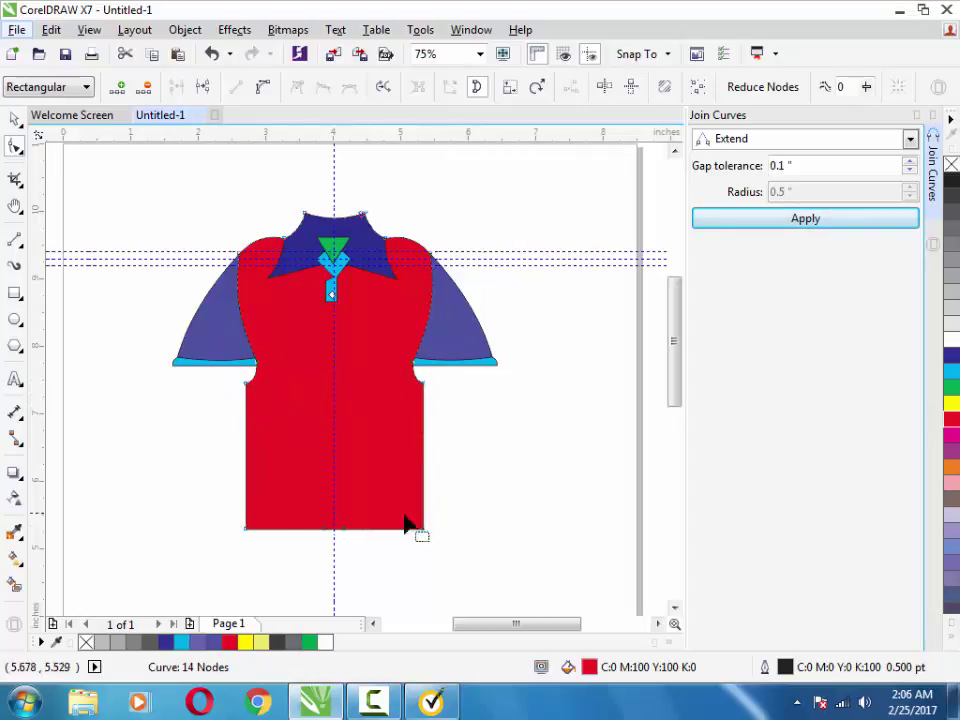
pyautogui.moveTo(210, 557); pyautogui.dragTo(215, 544)
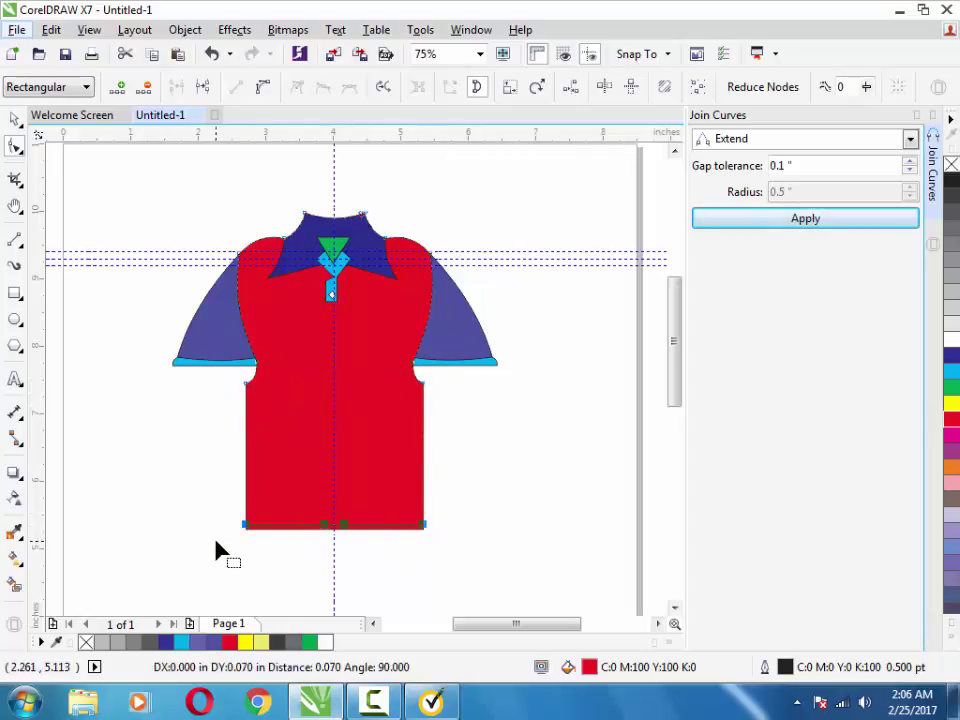
pyautogui.click(15, 120)
# - Group all eight shirt pieces and drag a copy of the group right of the page
pyautogui.moveTo(124, 186); pyautogui.dragTo(557, 559)
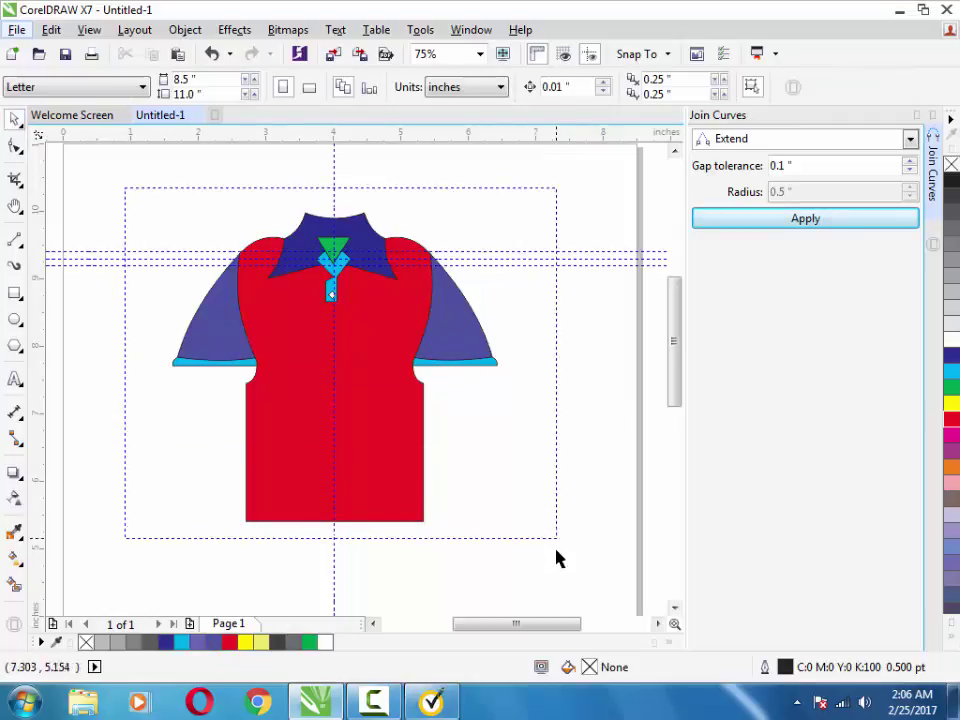
pyautogui.rightClick(403, 409)
pyautogui.press('Escape')
pyautogui.hotkey('ctrl', 'g')
pyautogui.moveTo(512, 623); pyautogui.dragTo(553, 623)
pyautogui.moveTo(162, 368)
pyautogui.mouseDown()
pyautogui.moveTo(358, 381)
pyautogui.moveTo(494, 376)
pyautogui.moveTo(497, 368)
pyautogui.mouseUp()
# - Zoom to the copied shirt's neck area and ungroup its pieces
pyautogui.hscroll(2, 540, 634)
pyautogui.press('z')
pyautogui.click(535, 565)
pyautogui.press('h')
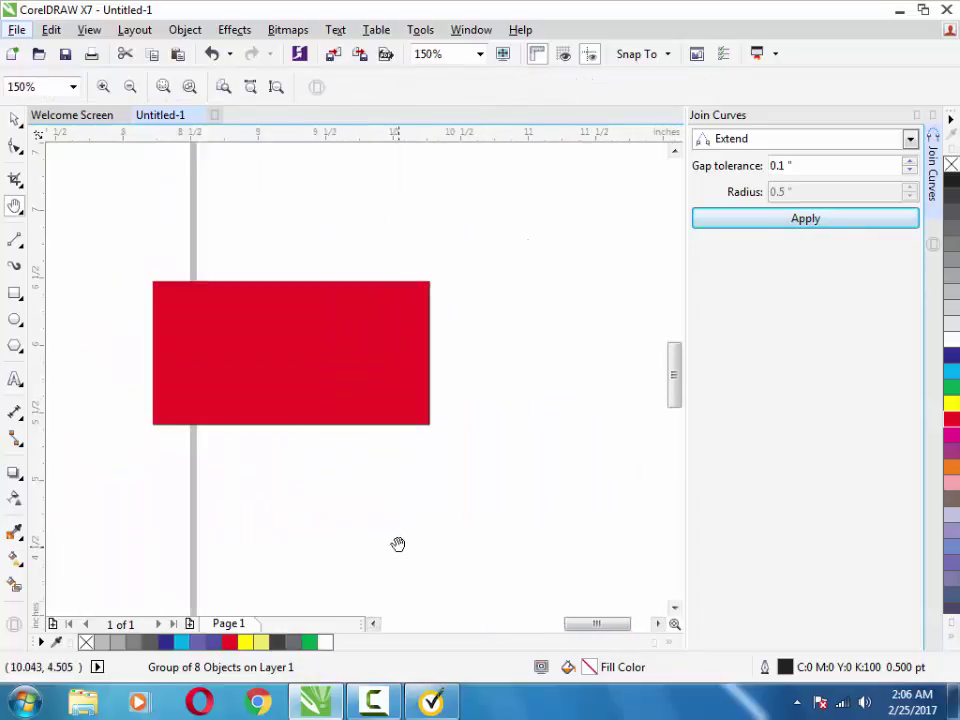
pyautogui.moveTo(396, 542)
pyautogui.mouseDown()
pyautogui.moveTo(407, 375)
pyautogui.moveTo(381, 450)
pyautogui.mouseUp()
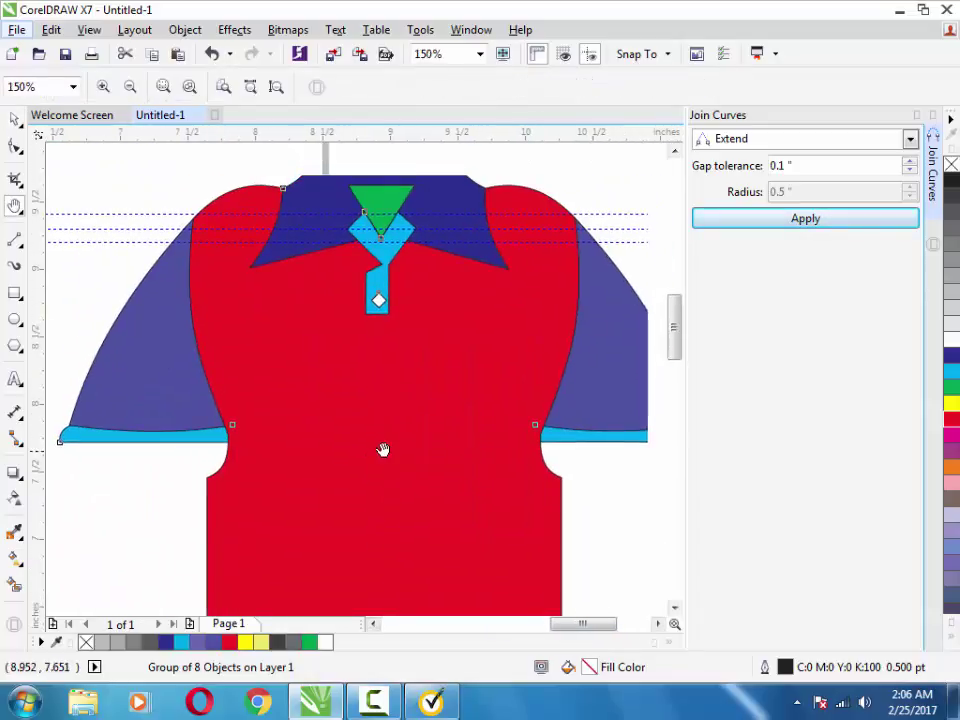
pyautogui.click(15, 120)
pyautogui.rightClick(257, 216)
pyautogui.click(336, 293)
# - Delete the copy's dark-blue collar, green triangle and light-blue placket
pyautogui.click(333, 197)
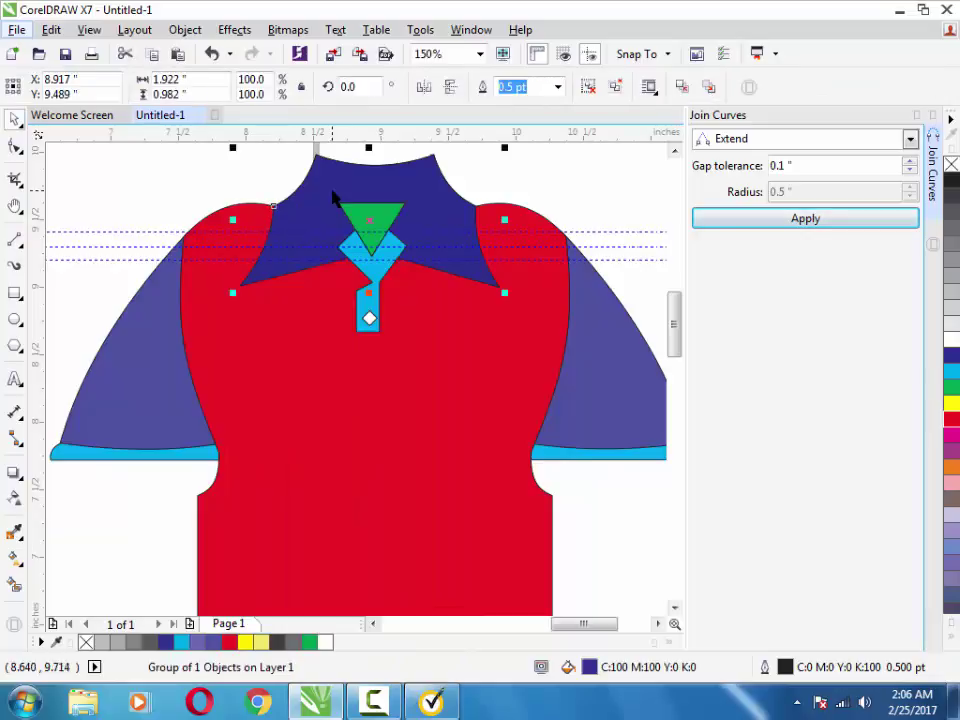
pyautogui.press('Delete')
pyautogui.click(370, 214)
pyautogui.press('Delete')
pyautogui.click(368, 258)
pyautogui.press('Delete')
pyautogui.press('Delete')
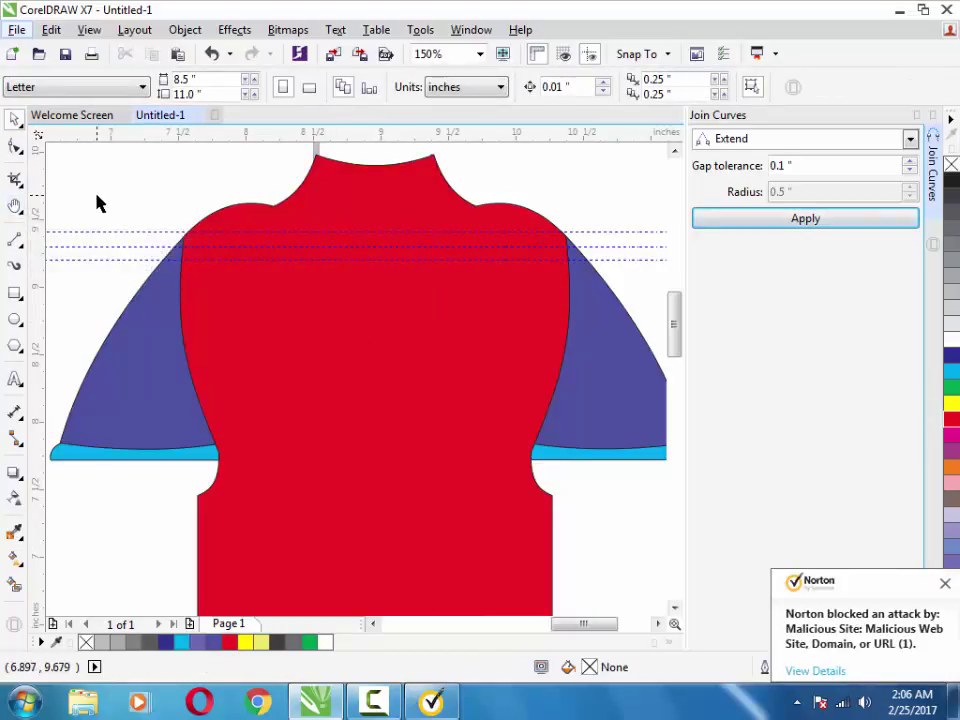
# - Draw a closed four-corner neck outline across the back shirt's neckline
pyautogui.click(15, 240)
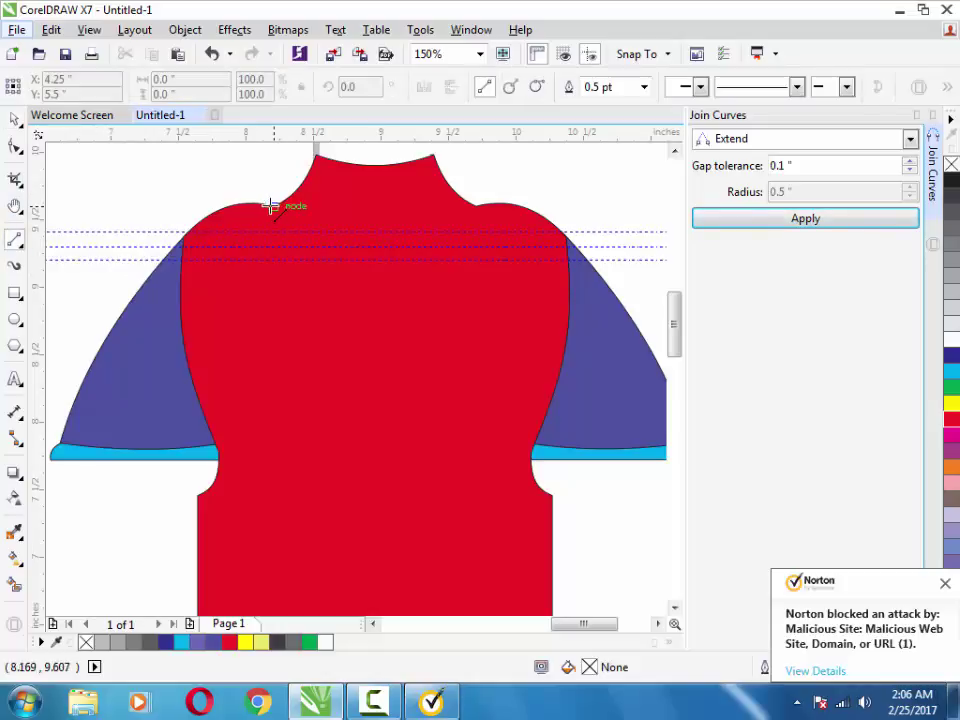
pyautogui.click(271, 206)
pyautogui.doubleClick(475, 206)
pyautogui.doubleClick(432, 156)
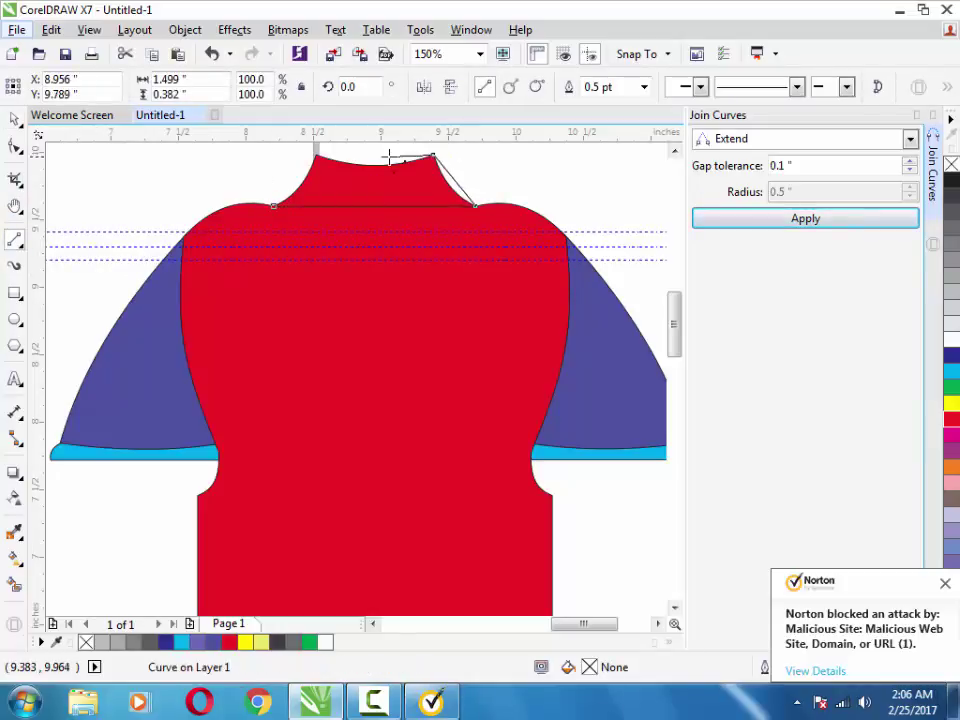
pyautogui.doubleClick(316, 156)
pyautogui.click(273, 206)
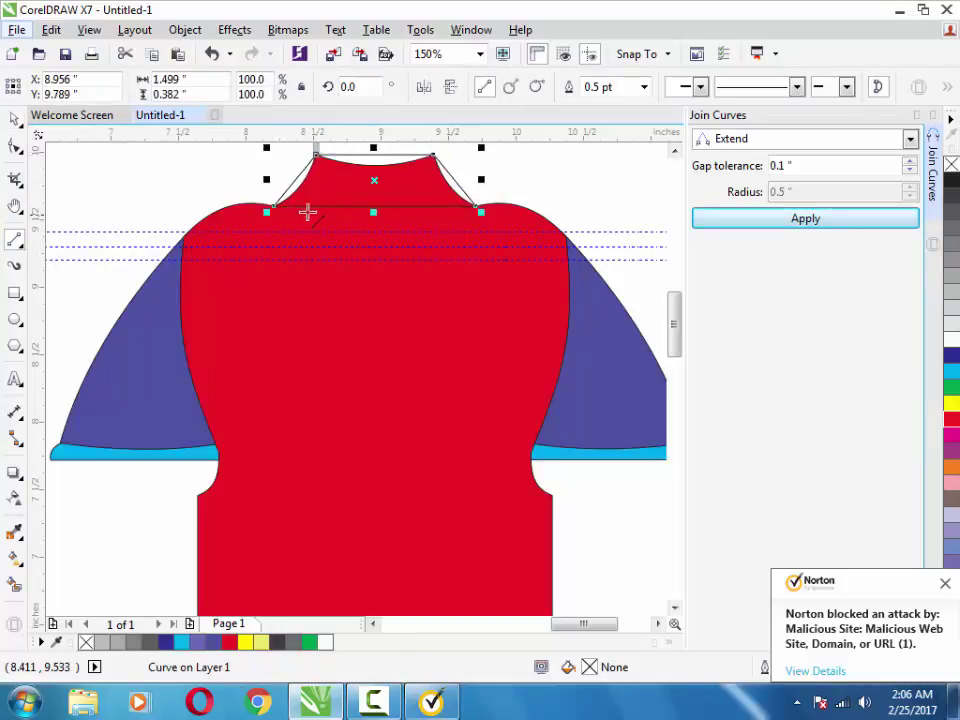
# - Curve the neck piece's bottom edge gently downward and fill it red
pyautogui.click(15, 146)
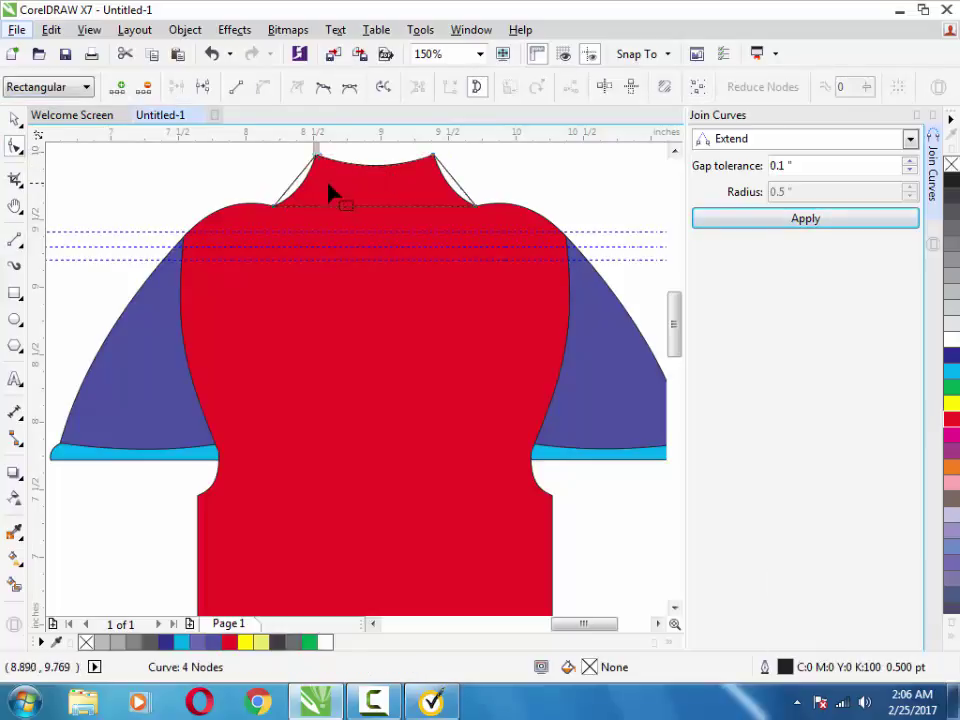
pyautogui.moveTo(294, 181); pyautogui.dragTo(306, 182)
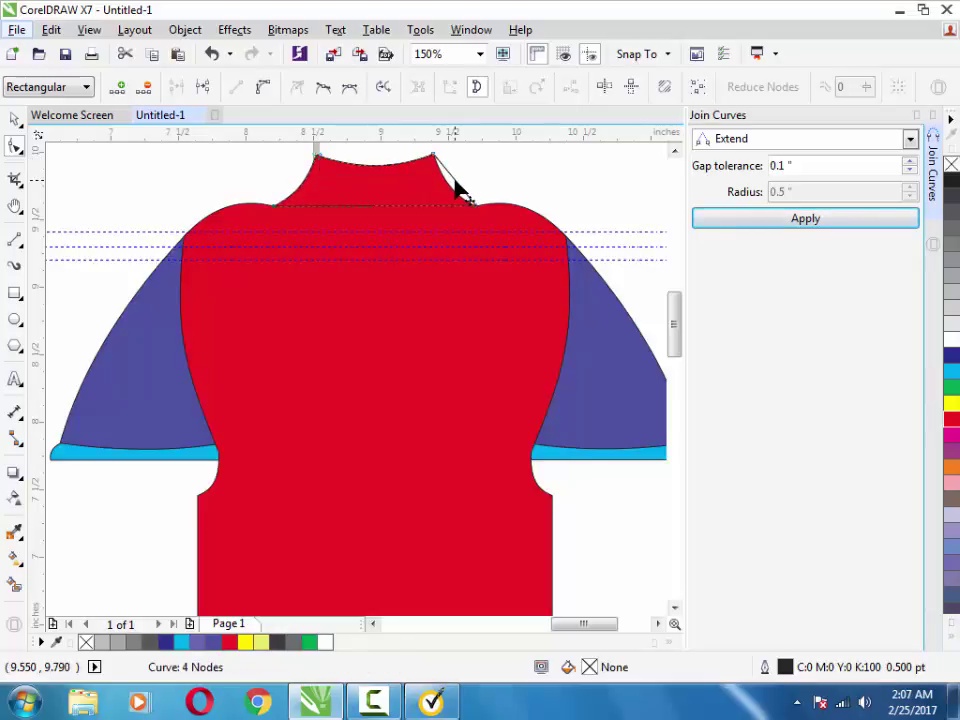
pyautogui.hotkey('ctrl', 'z')
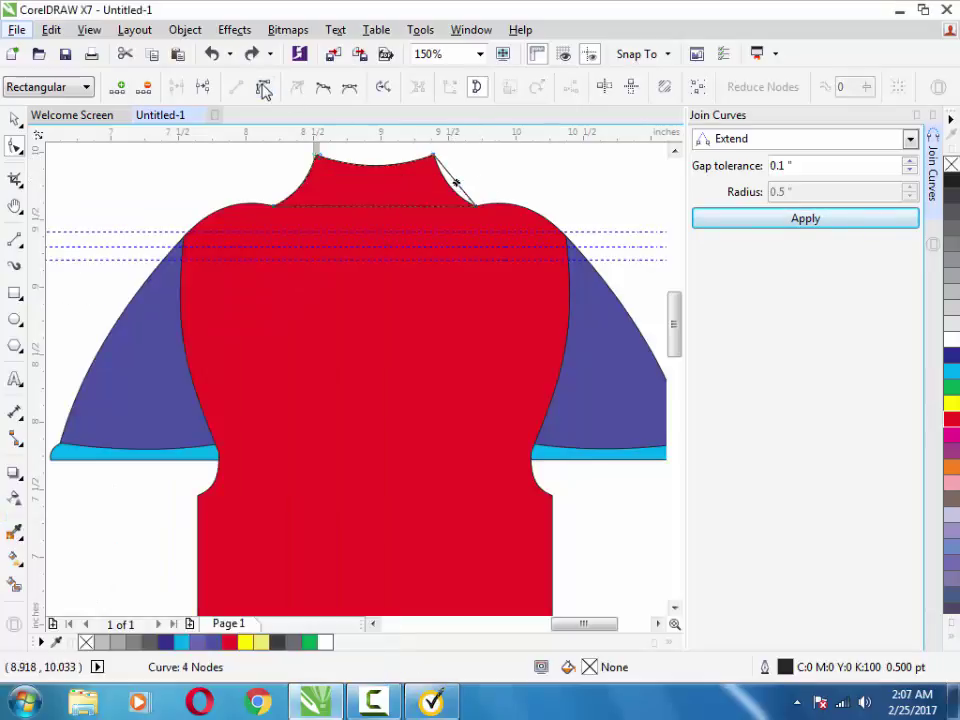
pyautogui.moveTo(489, 189); pyautogui.dragTo(453, 188)
pyautogui.click(394, 212)
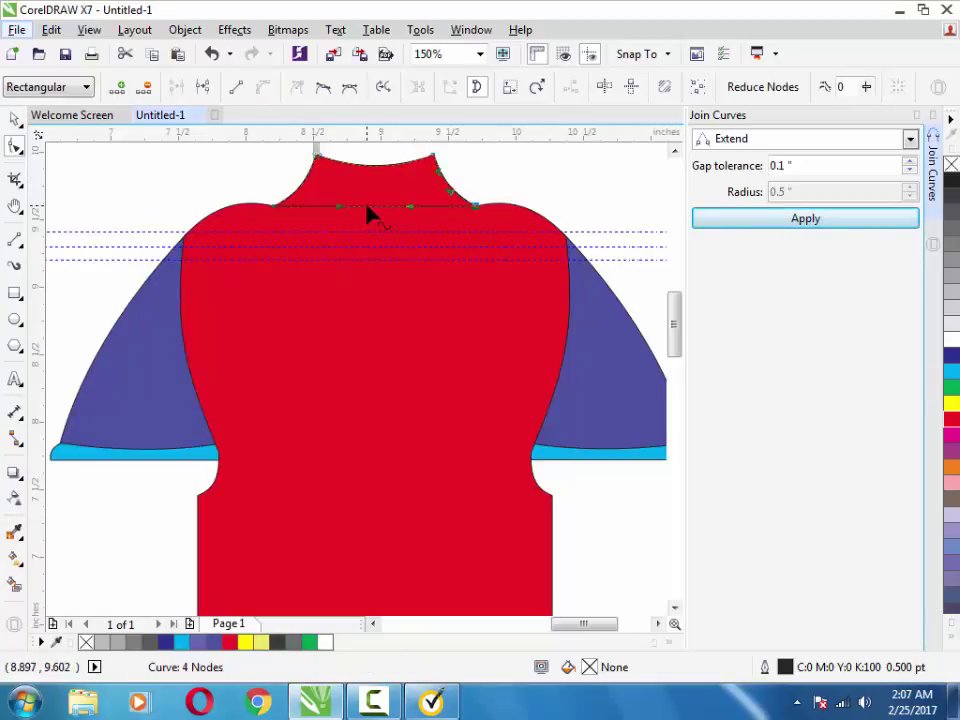
pyautogui.moveTo(369, 214); pyautogui.dragTo(371, 229)
pyautogui.click(549, 197)
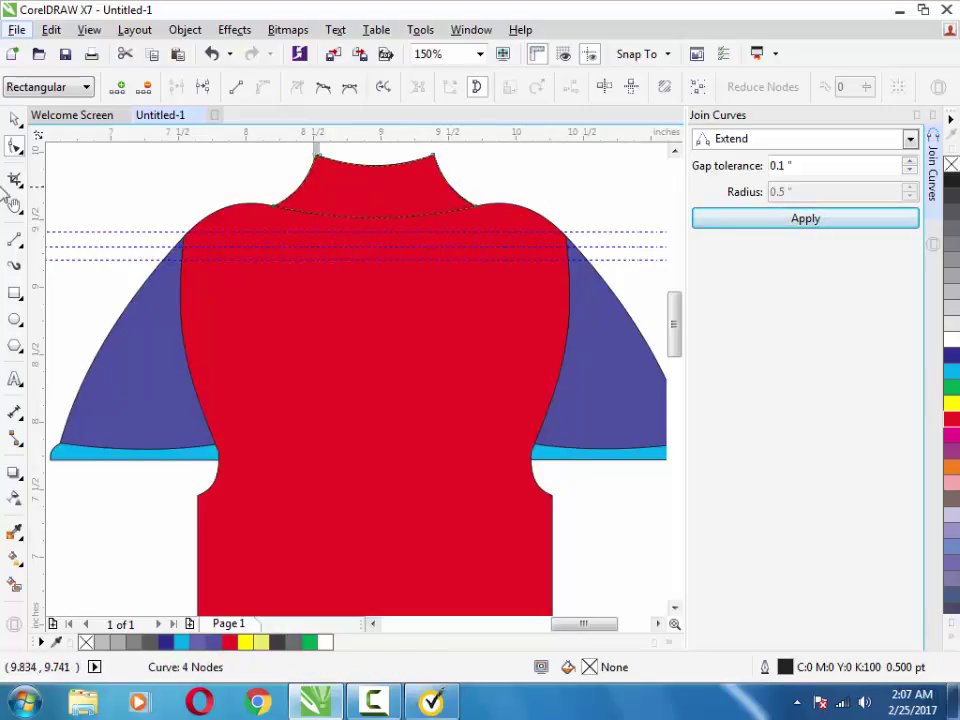
pyautogui.press('space')
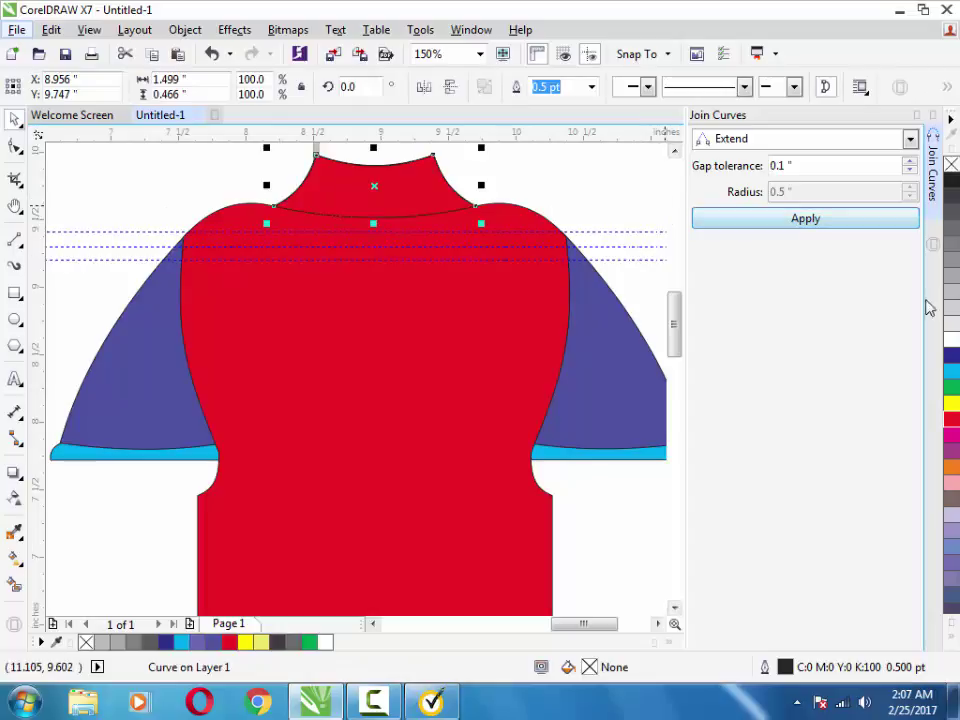
pyautogui.click(952, 243)
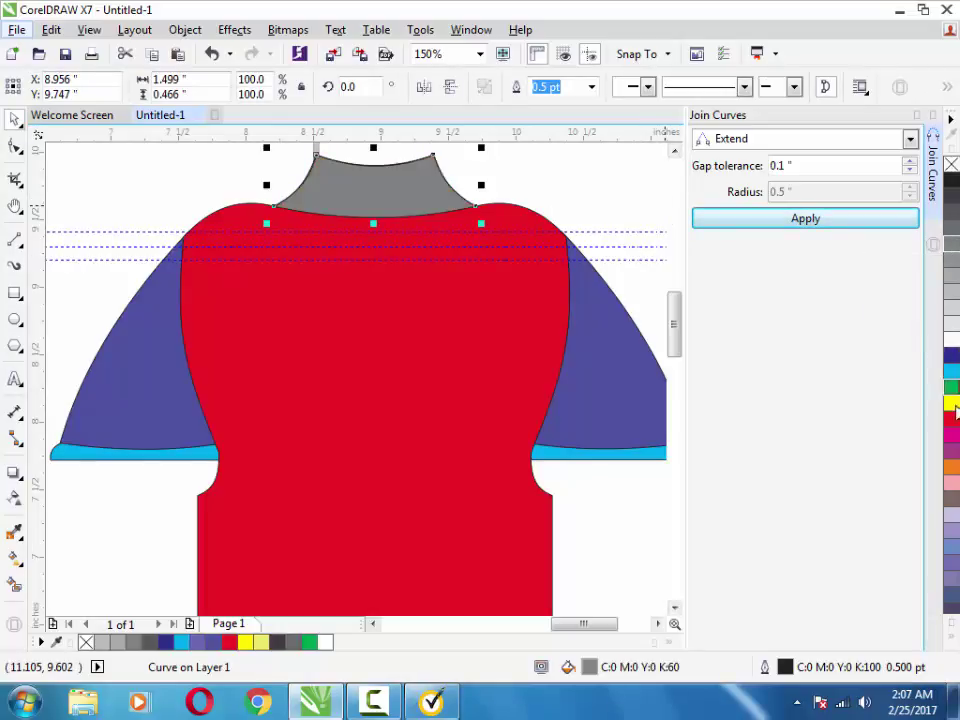
pyautogui.click(951, 419)
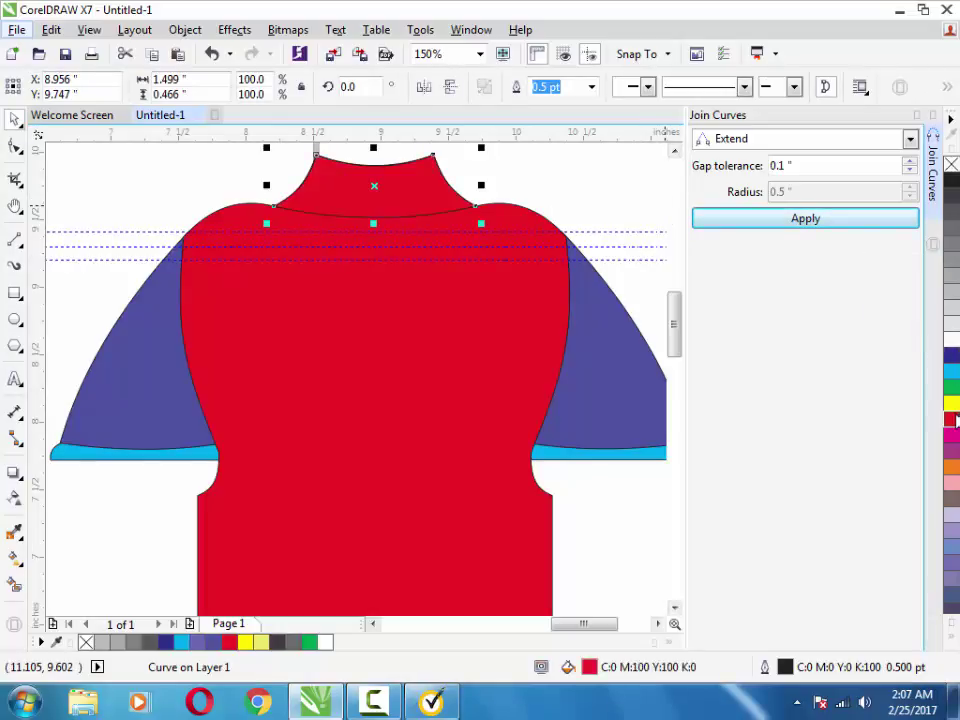
# - Zoom out to 75% showing both shirts and close the Join Curves panel
pyautogui.press('z')
pyautogui.press('F3')
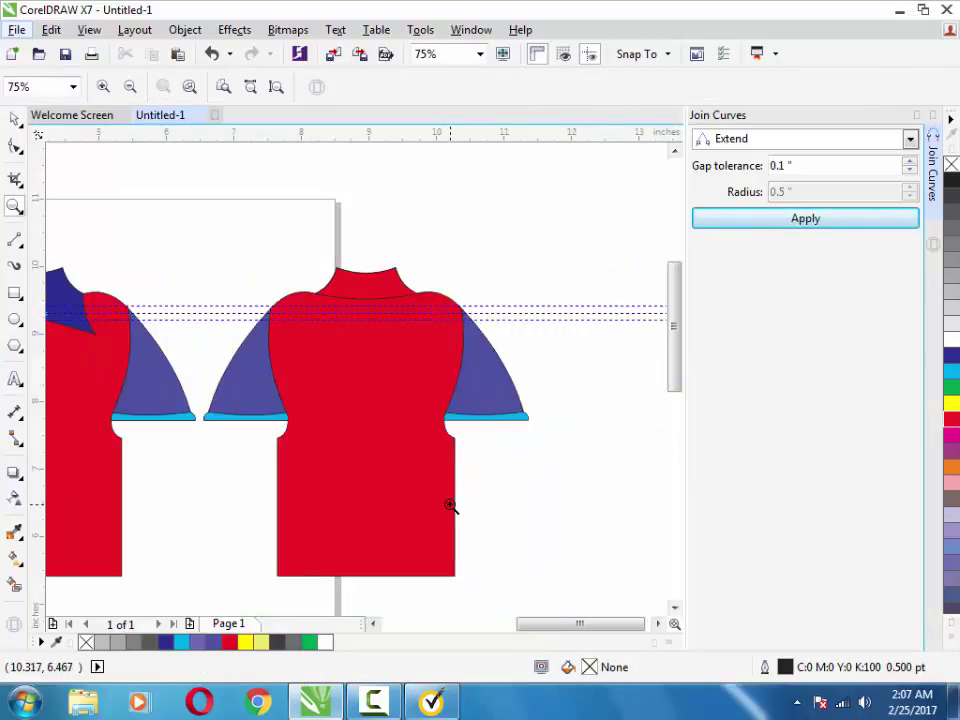
pyautogui.press('h')
pyautogui.moveTo(371, 418); pyautogui.dragTo(486, 379)
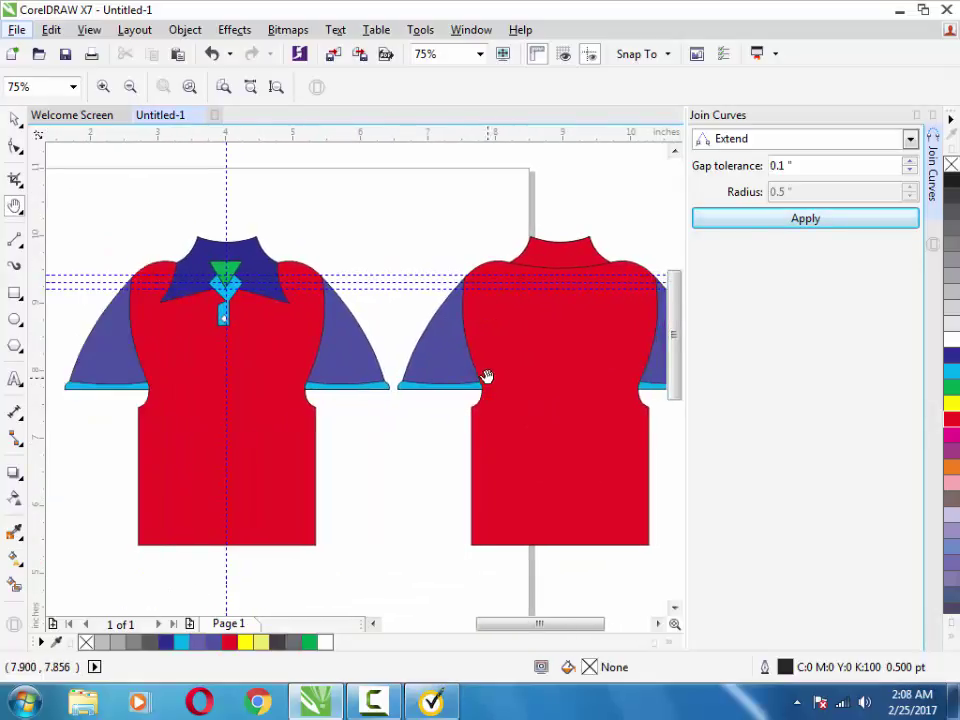
pyautogui.click(933, 118)
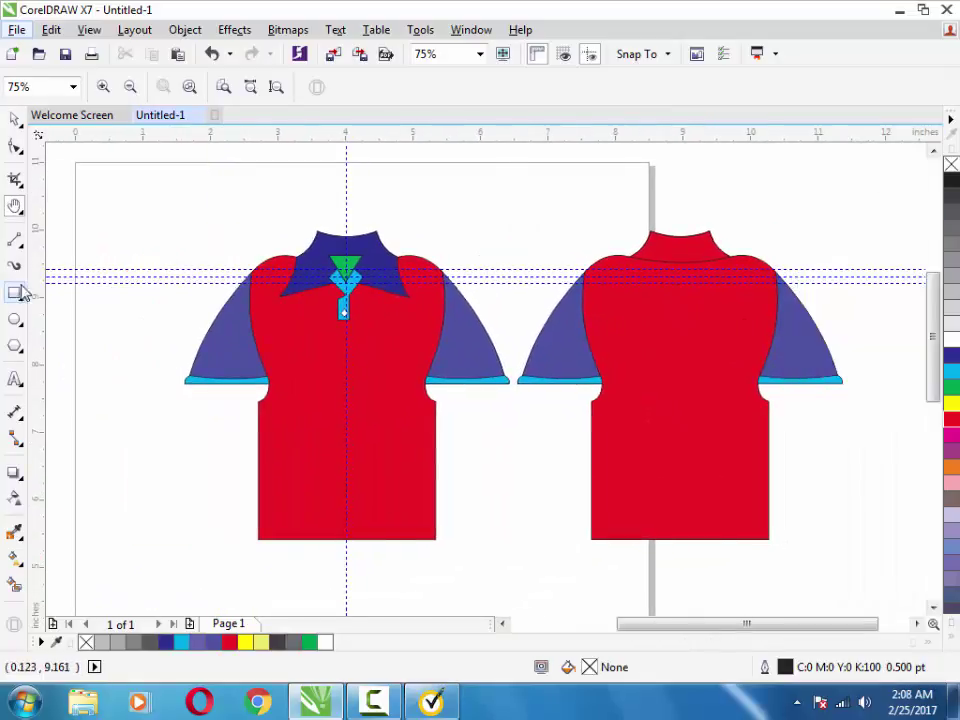
# - Place 17.33 pt 'Diamond Study' text on the front shirt's chest and copy it onto the back shirt
pyautogui.click(15, 380)
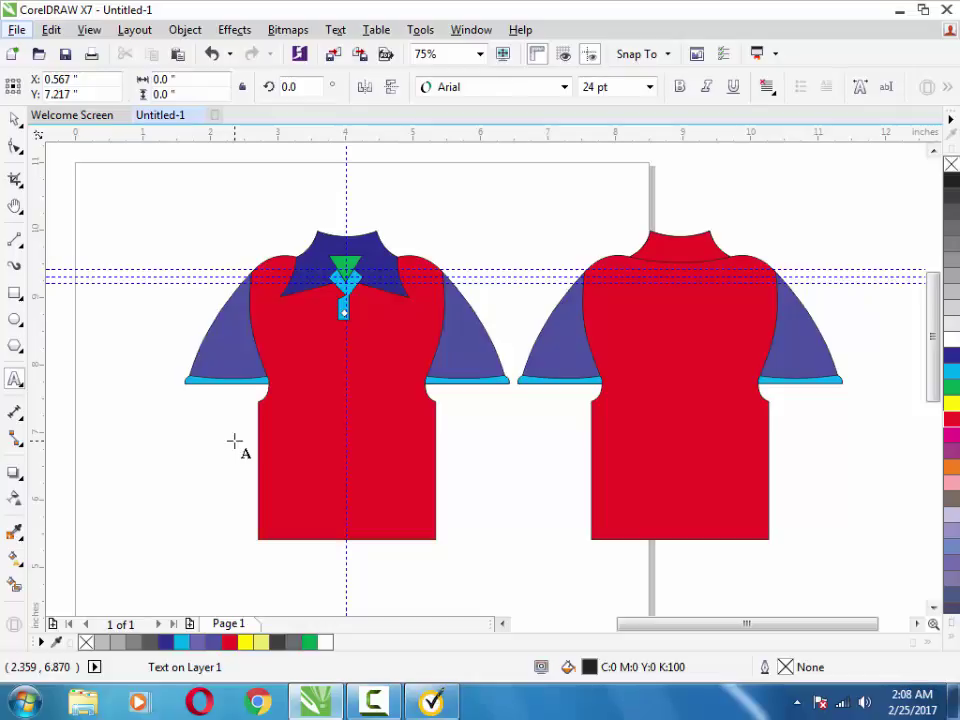
pyautogui.write('Diamond Study')
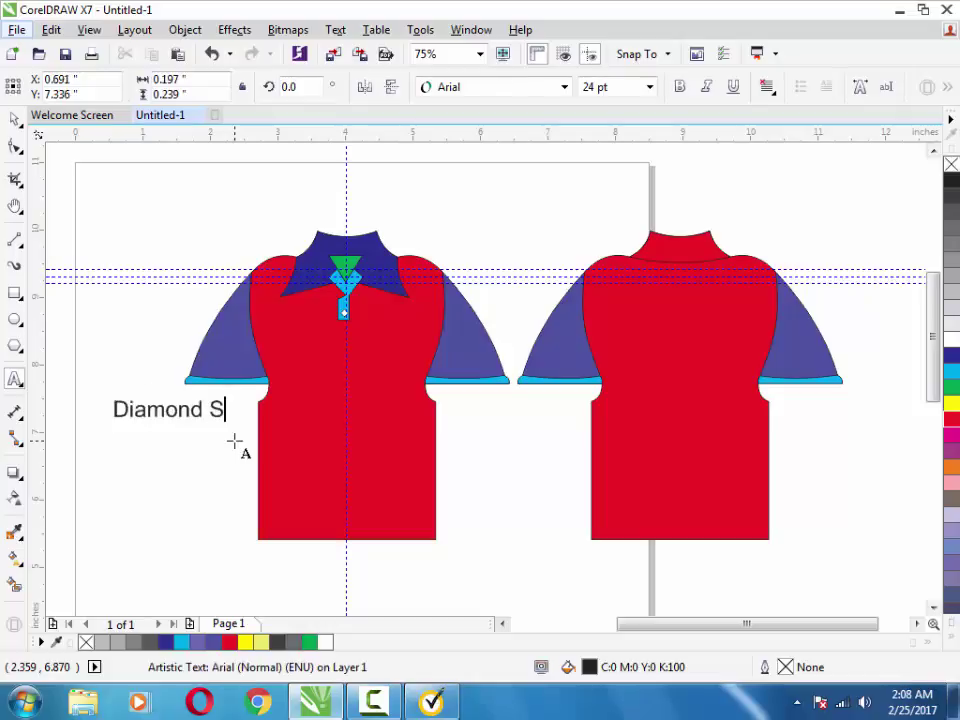
pyautogui.click(15, 118)
pyautogui.moveTo(194, 410); pyautogui.dragTo(339, 343)
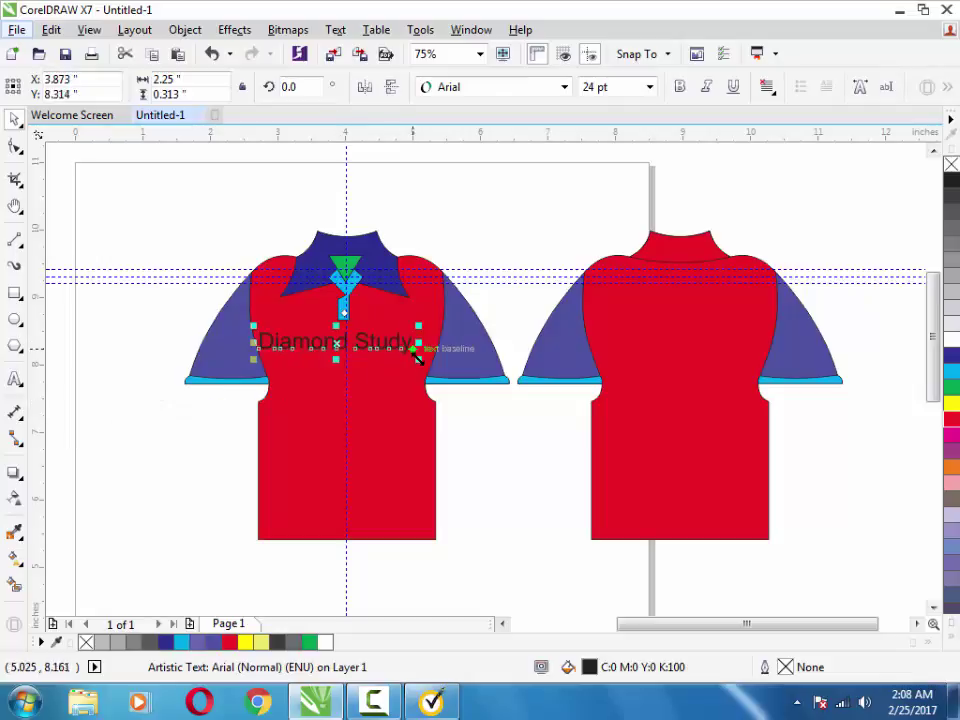
pyautogui.moveTo(418, 358); pyautogui.dragTo(390, 355)
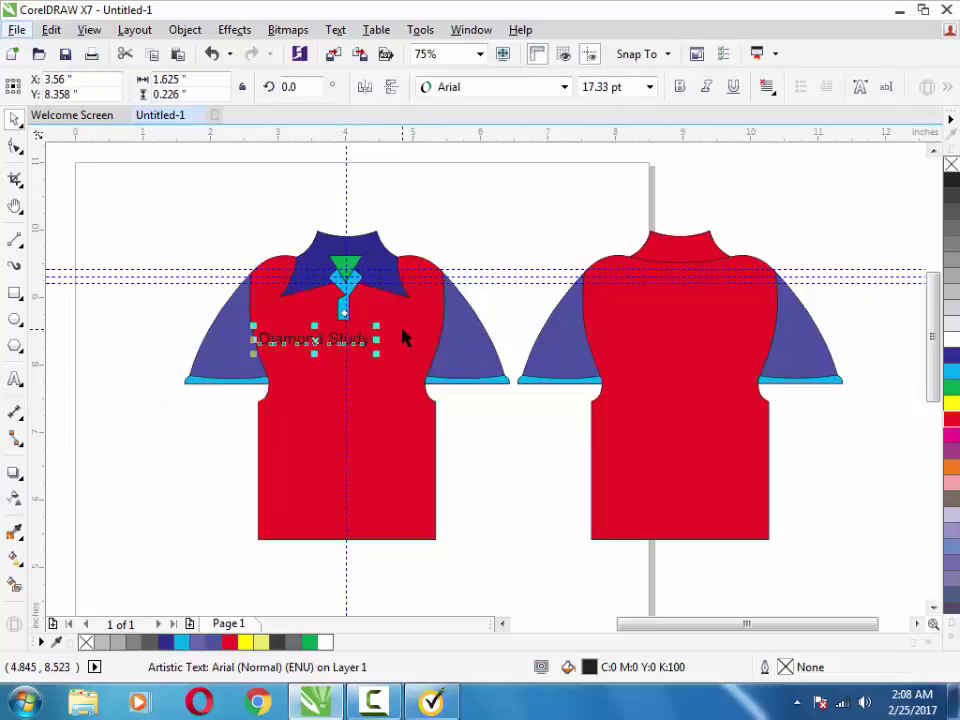
pyautogui.click(510, 464)
pyautogui.moveTo(279, 339)
pyautogui.mouseDown()
pyautogui.moveTo(647, 318)
pyautogui.moveTo(616, 314)
pyautogui.moveTo(679, 383)
pyautogui.mouseUp()
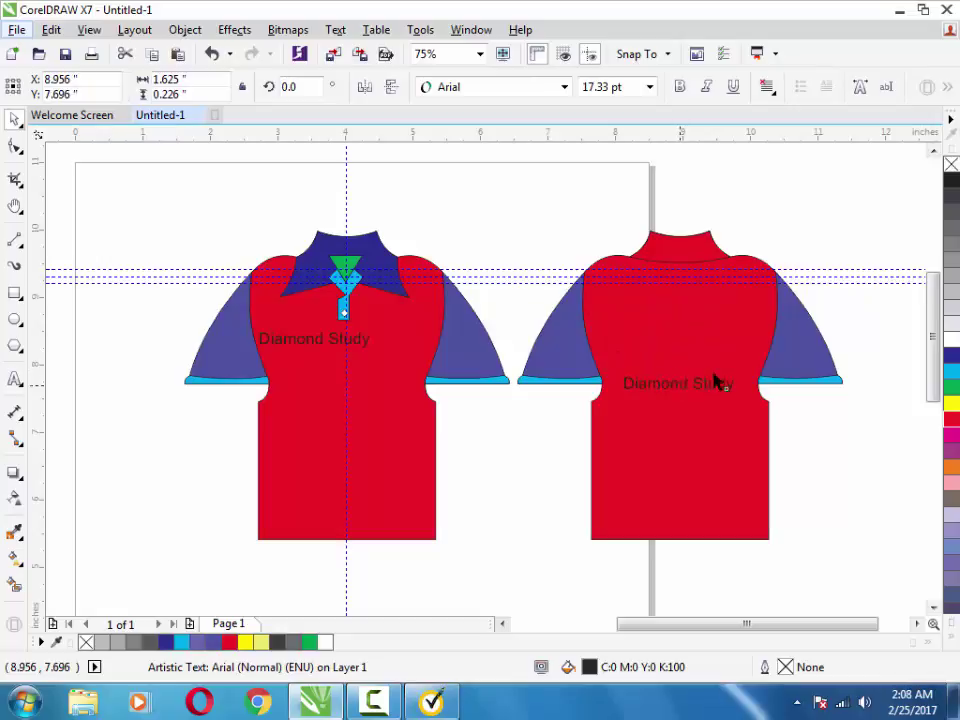
# - Enlarge the back shirt's Diamond Study text and tilt it diagonally upward
pyautogui.moveTo(741, 371); pyautogui.dragTo(767, 341)
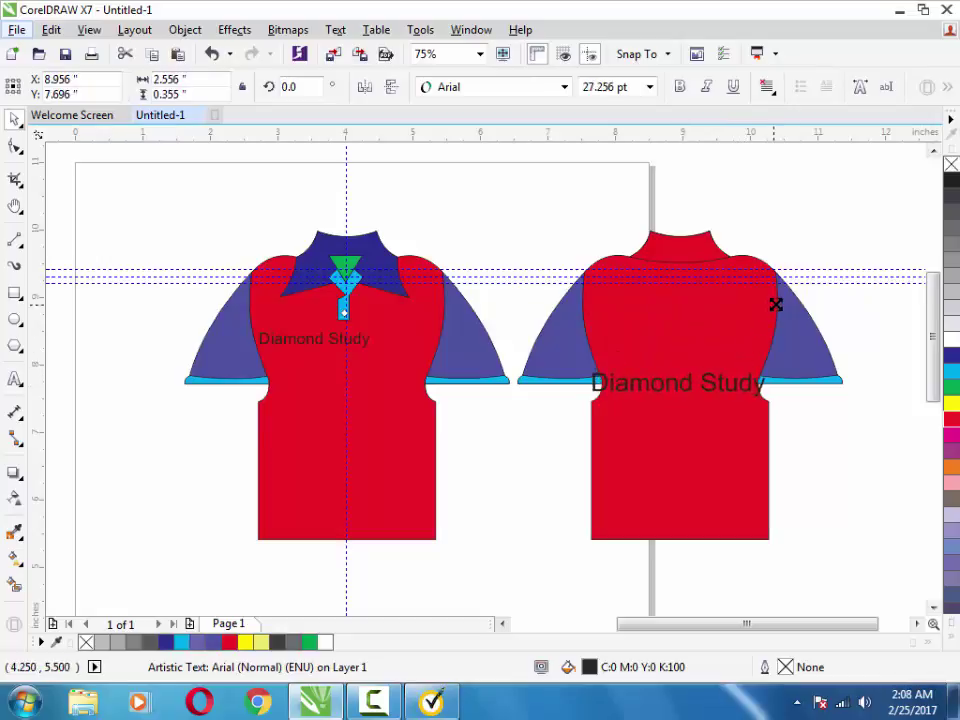
pyautogui.click(680, 380)
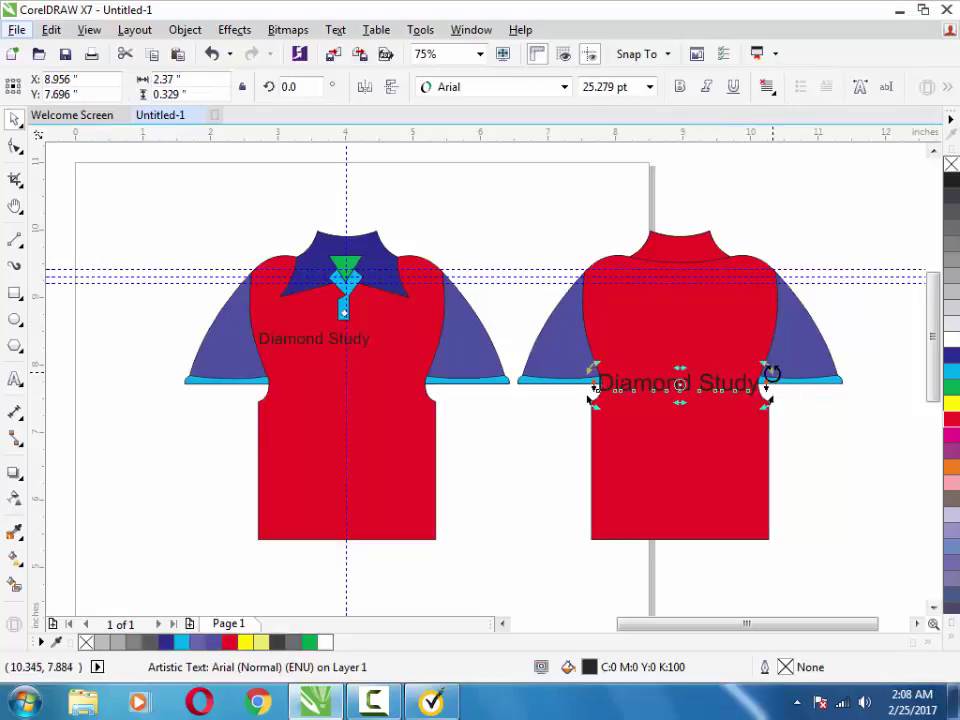
pyautogui.moveTo(765, 368)
pyautogui.mouseDown()
pyautogui.moveTo(734, 309)
pyautogui.moveTo(716, 357)
pyautogui.mouseUp()
pyautogui.click(700, 360)
# - Rotate the front shirt's Diamond Study text diagonally, move it lower and enlarge it
pyautogui.click(364, 343)
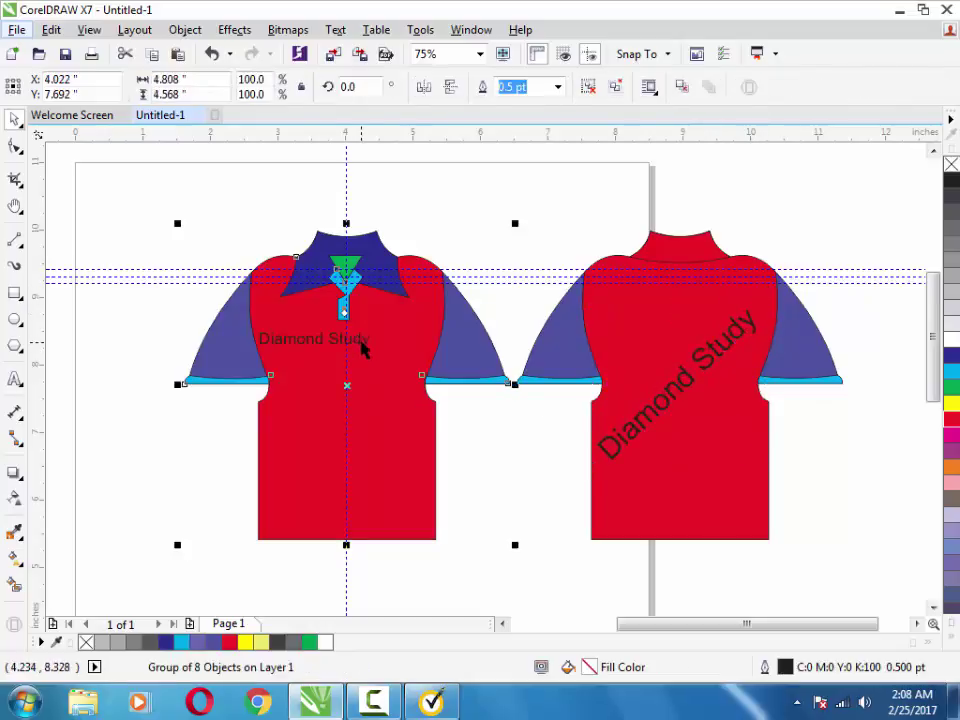
pyautogui.keyDown('ctrl'); pyautogui.click(317, 339); pyautogui.keyUp('ctrl')
pyautogui.click(317, 339)
pyautogui.moveTo(388, 355)
pyautogui.mouseDown()
pyautogui.moveTo(390, 370)
pyautogui.moveTo(262, 388)
pyautogui.mouseUp()
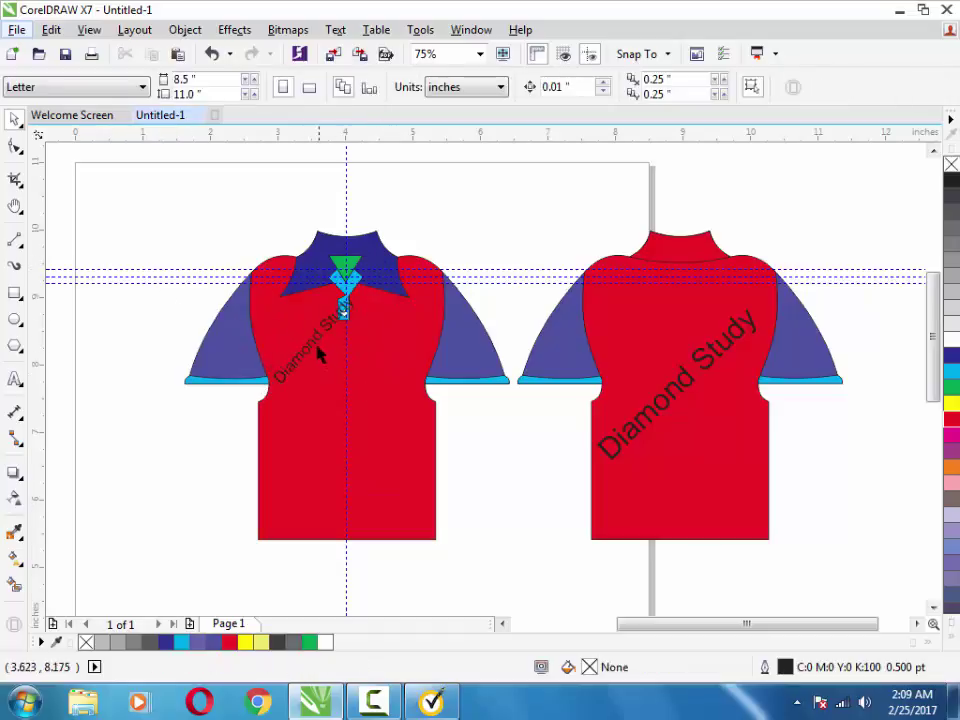
pyautogui.moveTo(321, 354); pyautogui.dragTo(320, 439)
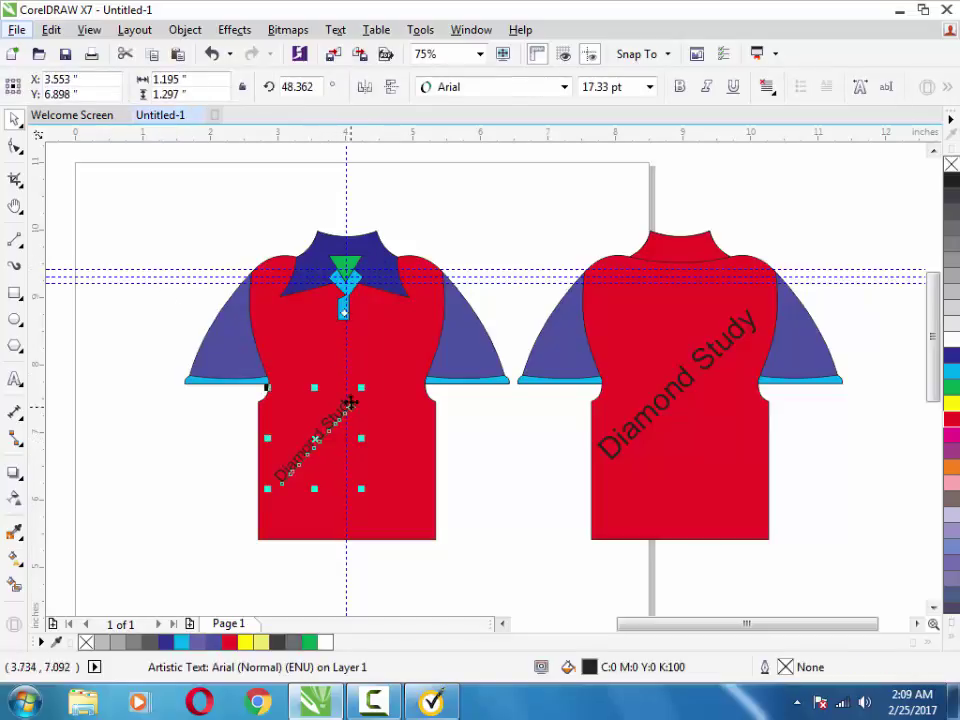
pyautogui.moveTo(365, 390)
pyautogui.mouseDown()
pyautogui.moveTo(421, 320)
pyautogui.moveTo(372, 373)
pyautogui.mouseUp()
pyautogui.moveTo(340, 413); pyautogui.dragTo(369, 379)
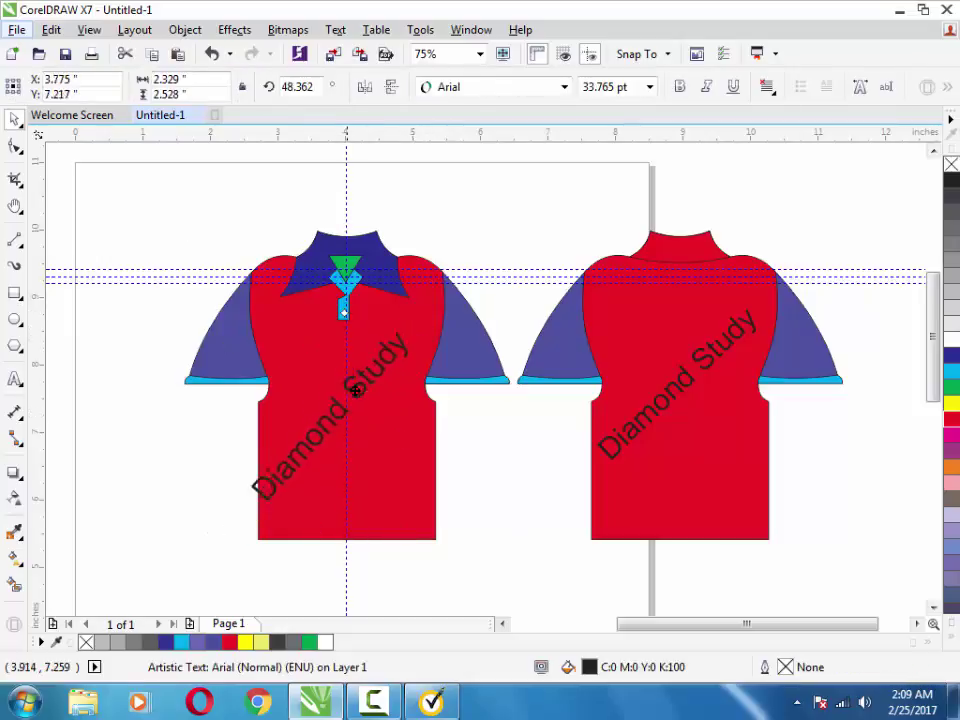
# - Replace the back shirt's old text with a copy of the front's diagonal text
pyautogui.click(638, 420)
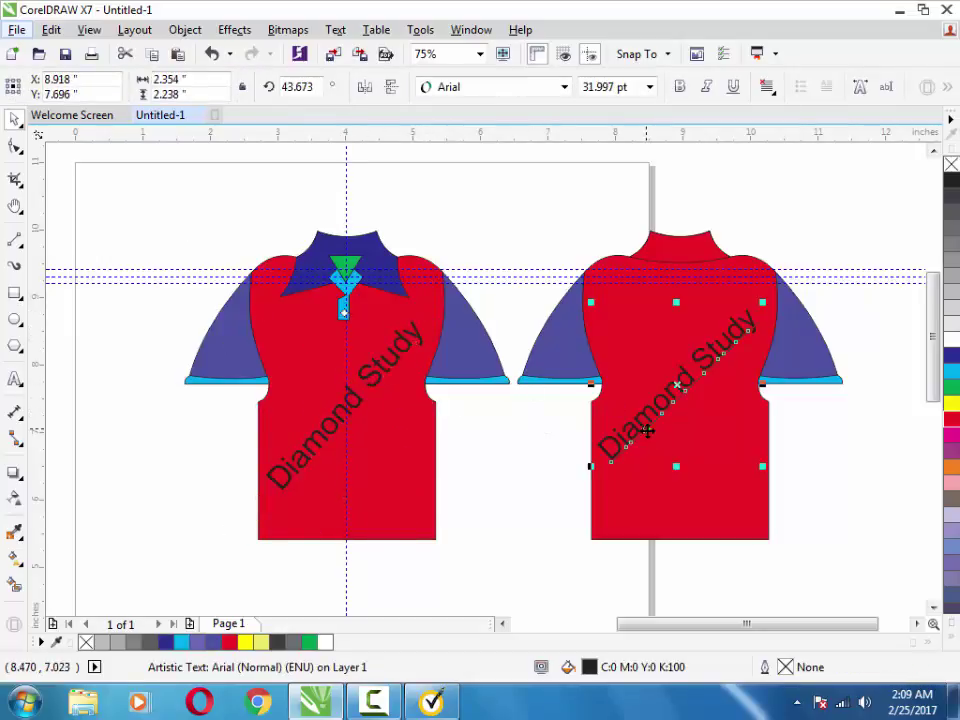
pyautogui.press('Delete')
pyautogui.moveTo(332, 439)
pyautogui.mouseDown()
pyautogui.moveTo(686, 420)
pyautogui.moveTo(671, 428)
pyautogui.mouseUp()
# - Fill the Diamond Study text on both shirts with yellow
pyautogui.click(540, 470)
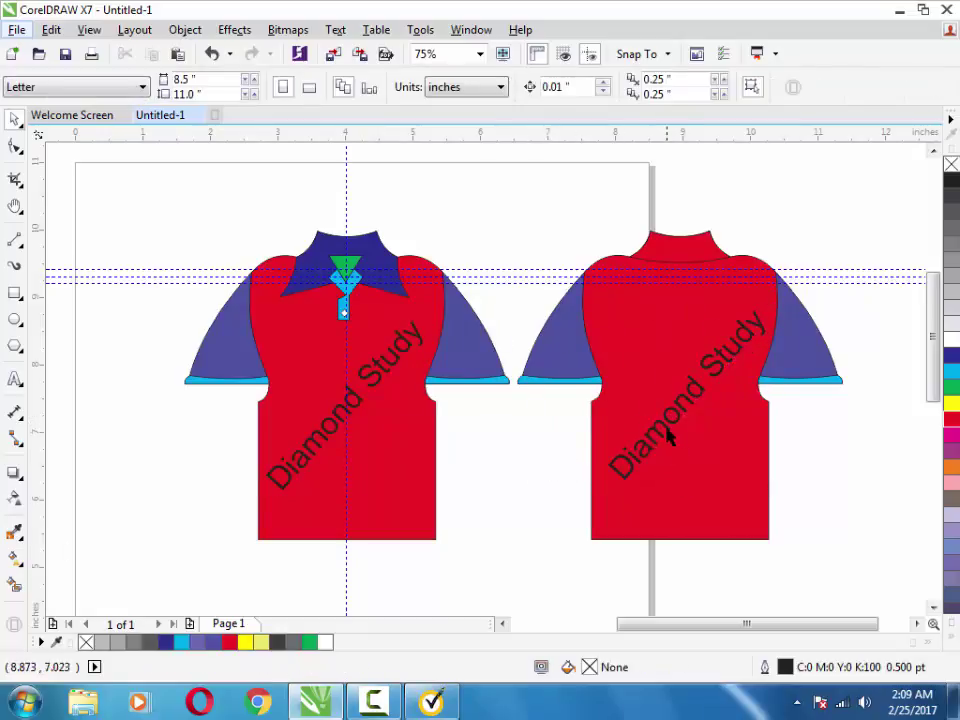
pyautogui.click(671, 432)
pyautogui.click(952, 404)
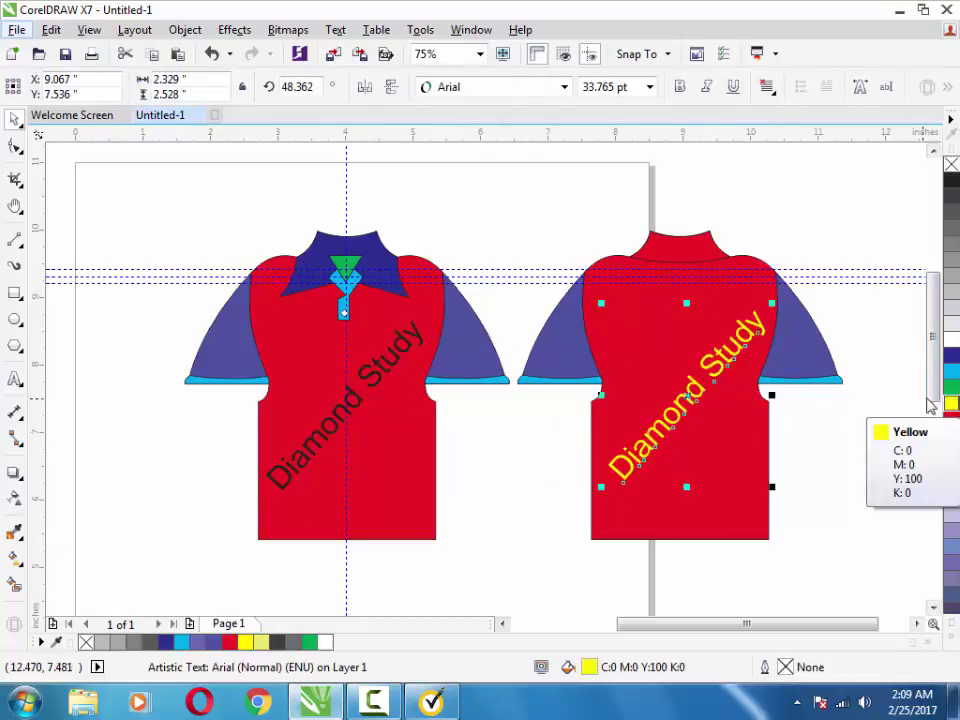
pyautogui.click(340, 420)
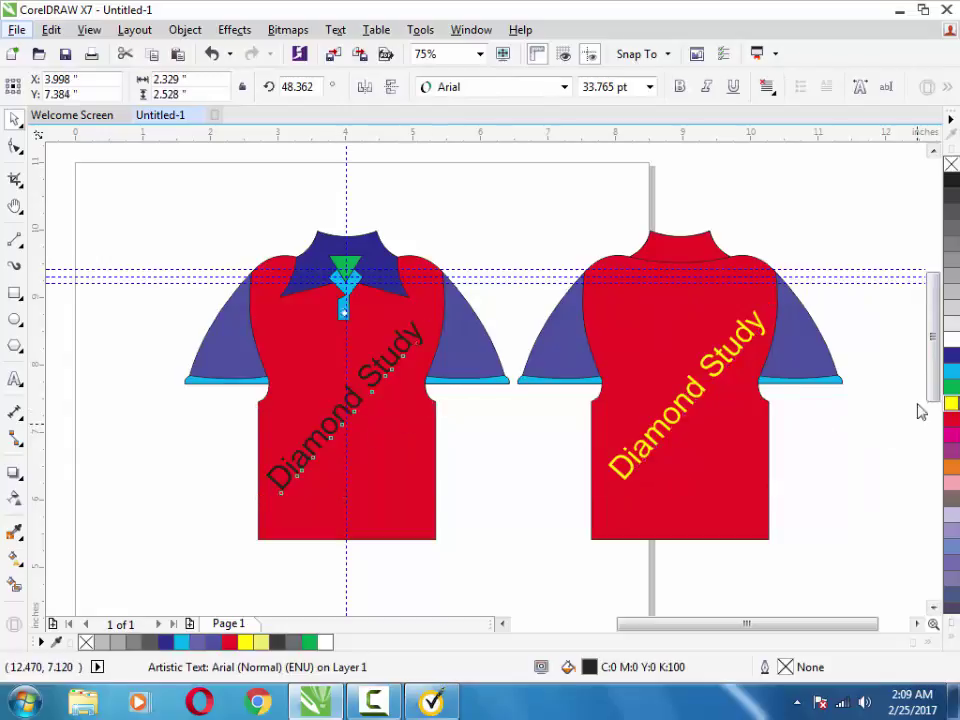
pyautogui.click(952, 404)
# - Set the back and front shirts' Diamond Study text to the Blackadder ITC font
pyautogui.click(708, 368)
pyautogui.click(514, 89)
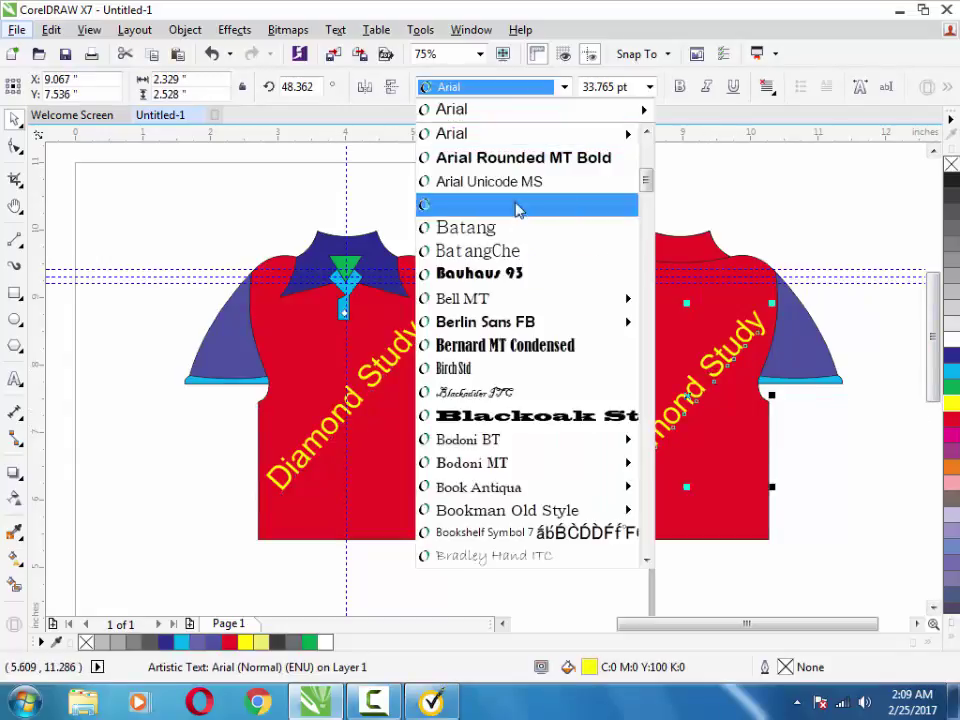
pyautogui.click(542, 392)
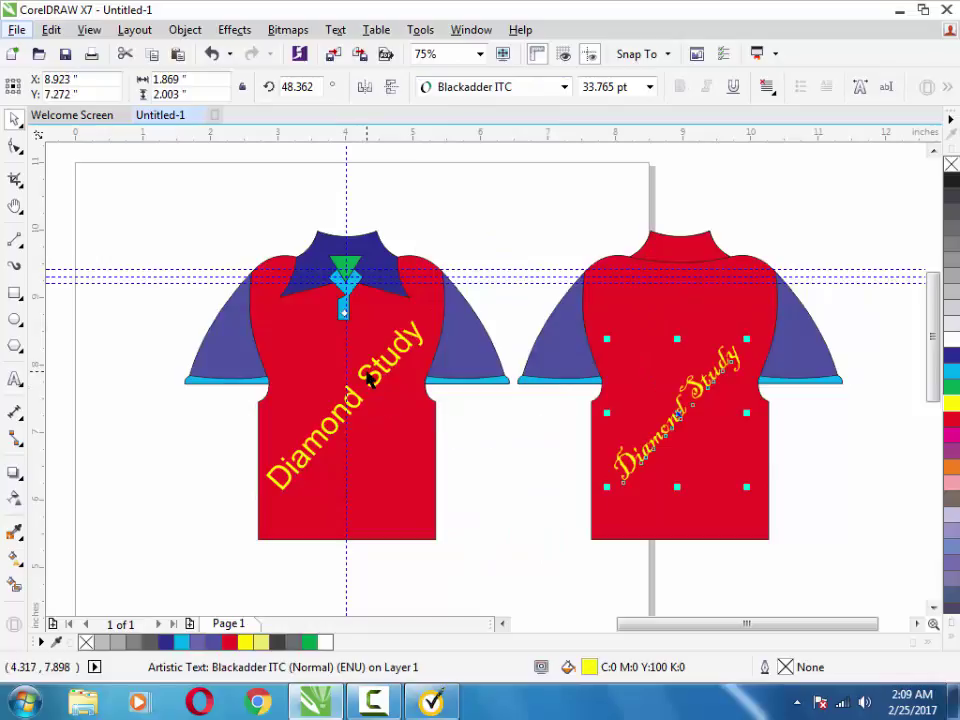
pyautogui.click(370, 380)
pyautogui.keyDown('ctrl'); pyautogui.click(418, 343); pyautogui.keyUp('ctrl')
pyautogui.click(514, 87)
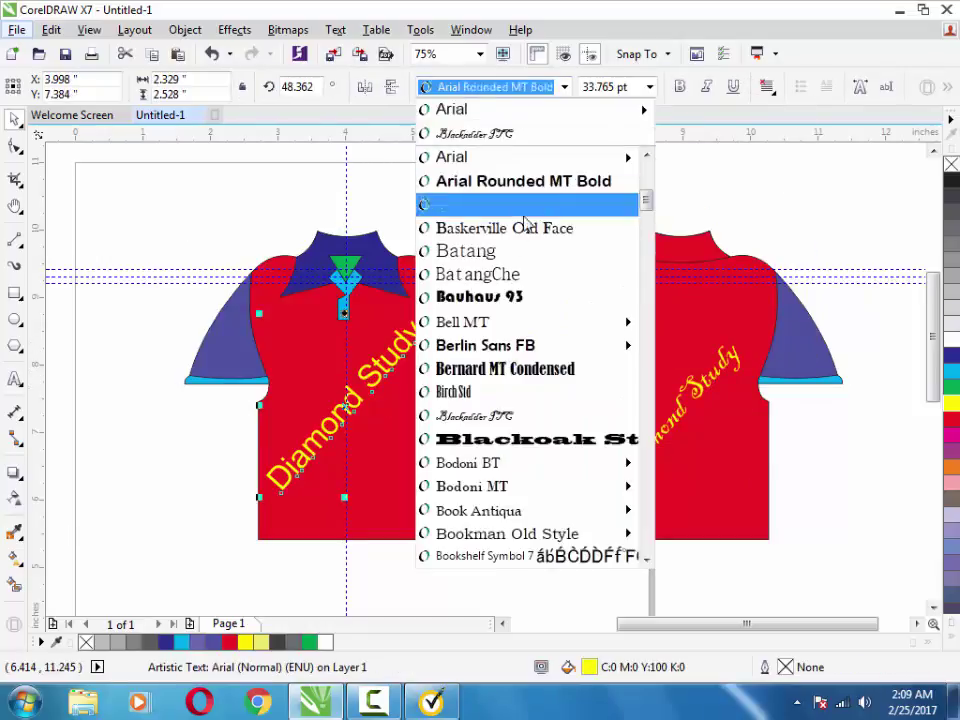
pyautogui.click(531, 415)
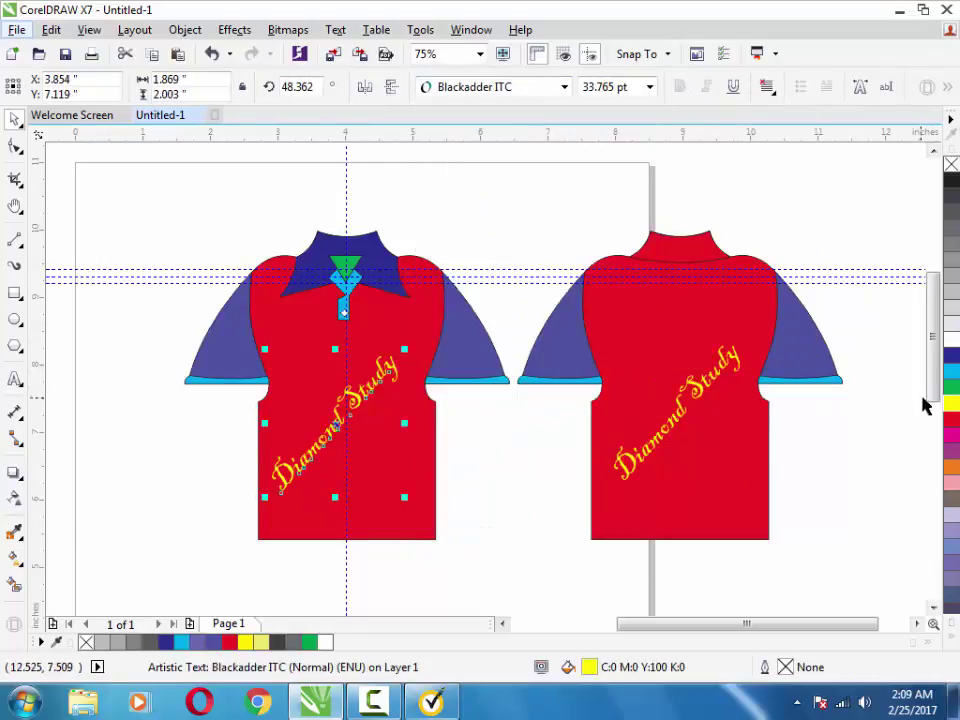
# - Deselect both texts and undo the last change to the back shirt's text
pyautogui.click(804, 439)
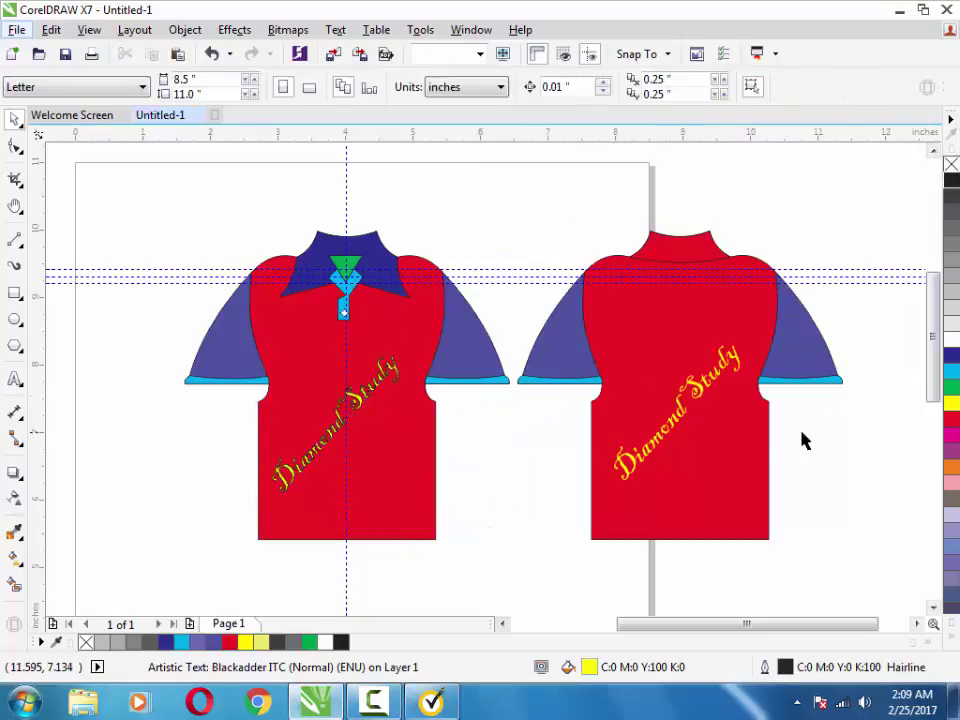
pyautogui.keyDown('ctrl'); pyautogui.click(712, 389); pyautogui.keyUp('ctrl')
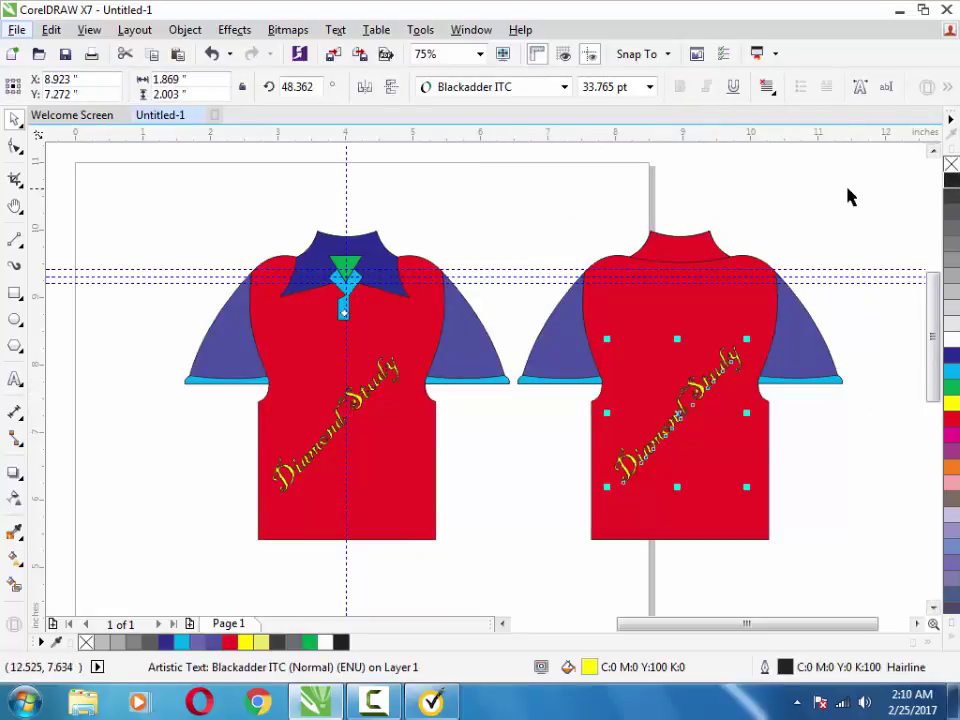
pyautogui.click(848, 240)
pyautogui.hotkey('ctrl', 'z')
pyautogui.click(810, 435)
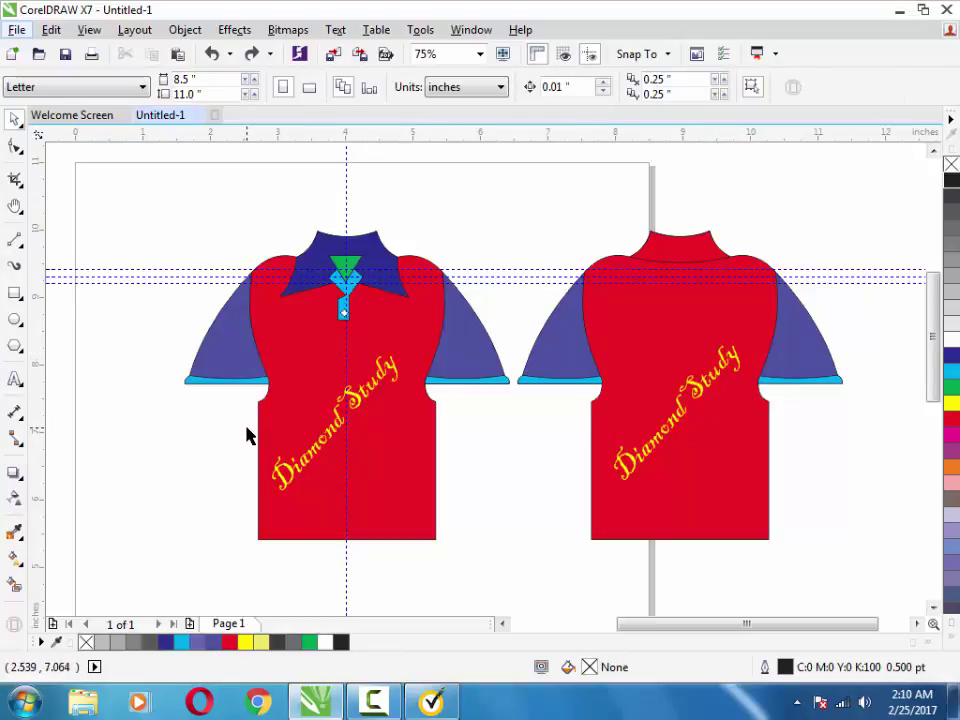
# - Give the front text a diagonal fountain fill: green start, yellow middle, dark blue end
pyautogui.press('g')
pyautogui.click(281, 497)
pyautogui.moveTo(281, 493); pyautogui.dragTo(397, 361)
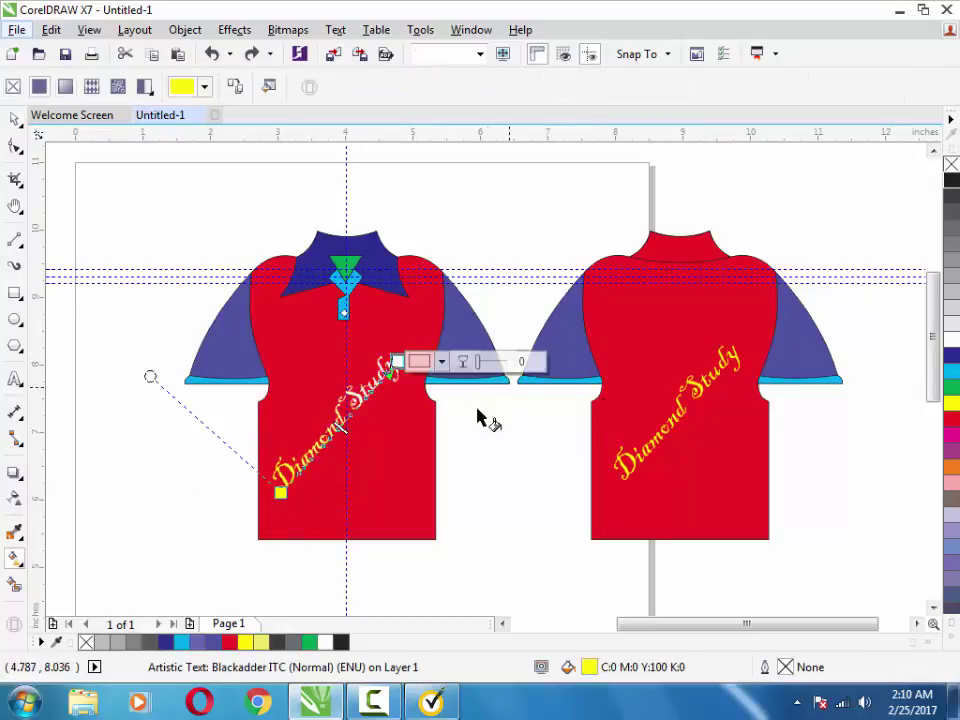
pyautogui.moveTo(950, 355); pyautogui.dragTo(397, 361)
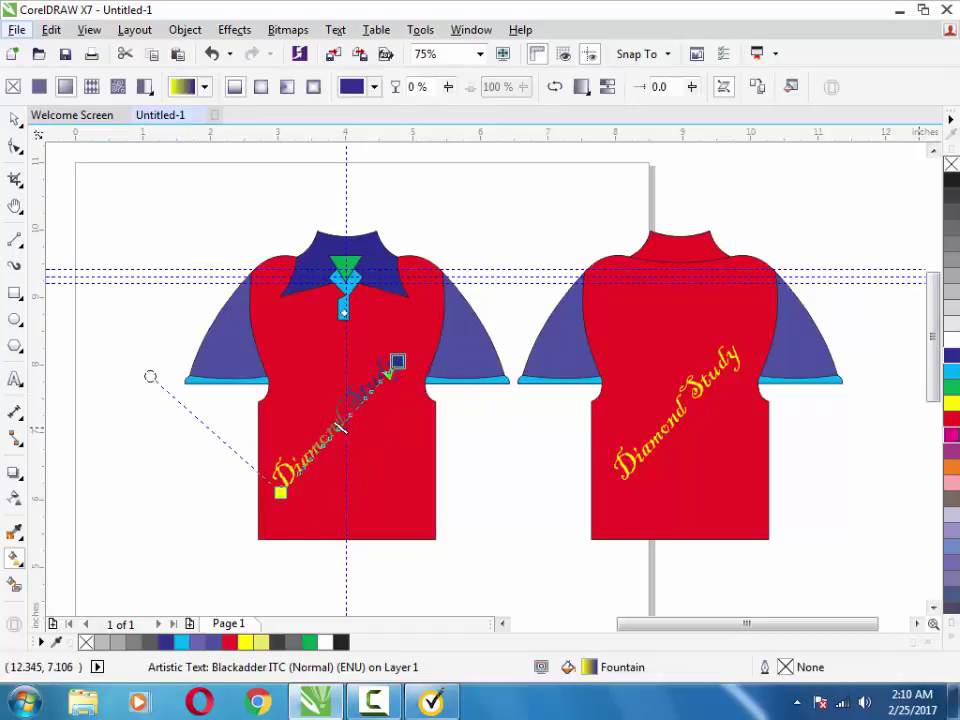
pyautogui.moveTo(285, 497); pyautogui.dragTo(282, 493)
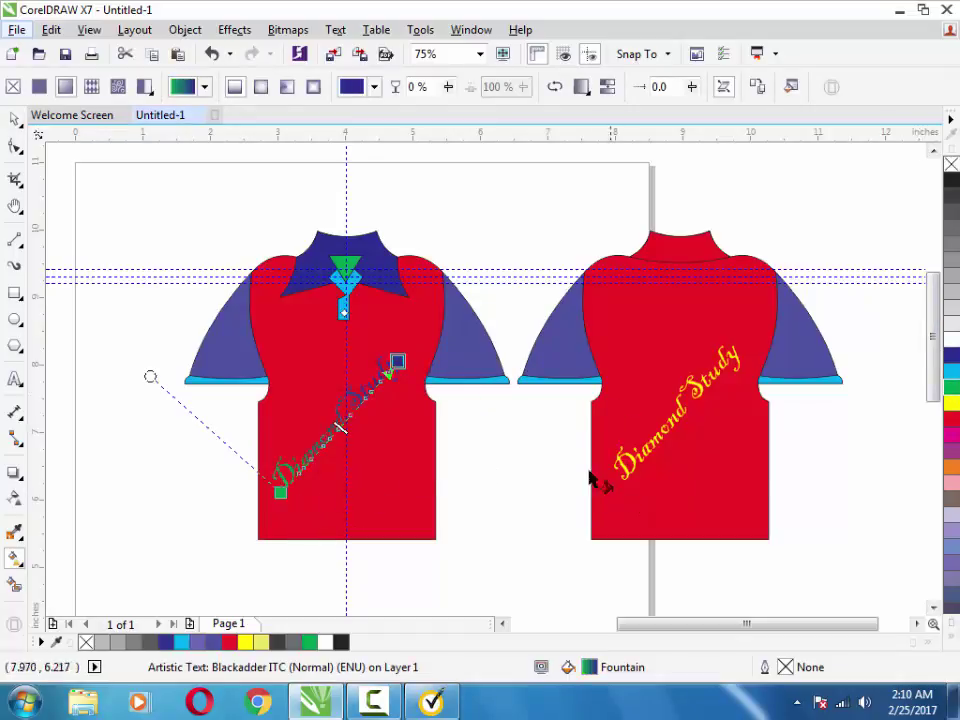
pyautogui.moveTo(337, 443); pyautogui.dragTo(335, 432)
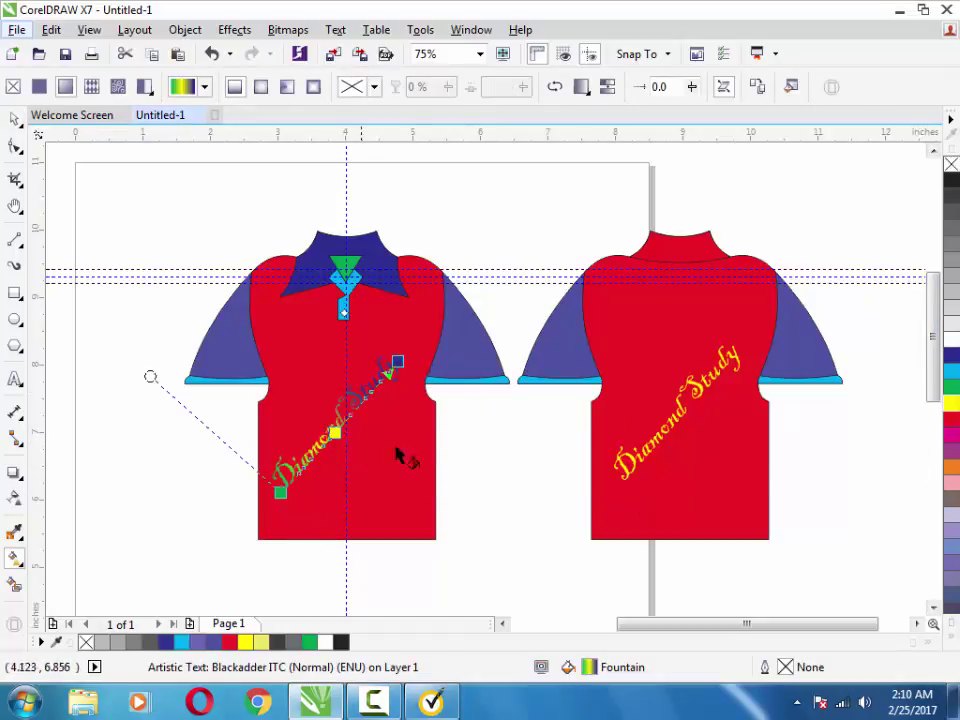
pyautogui.click(14, 118)
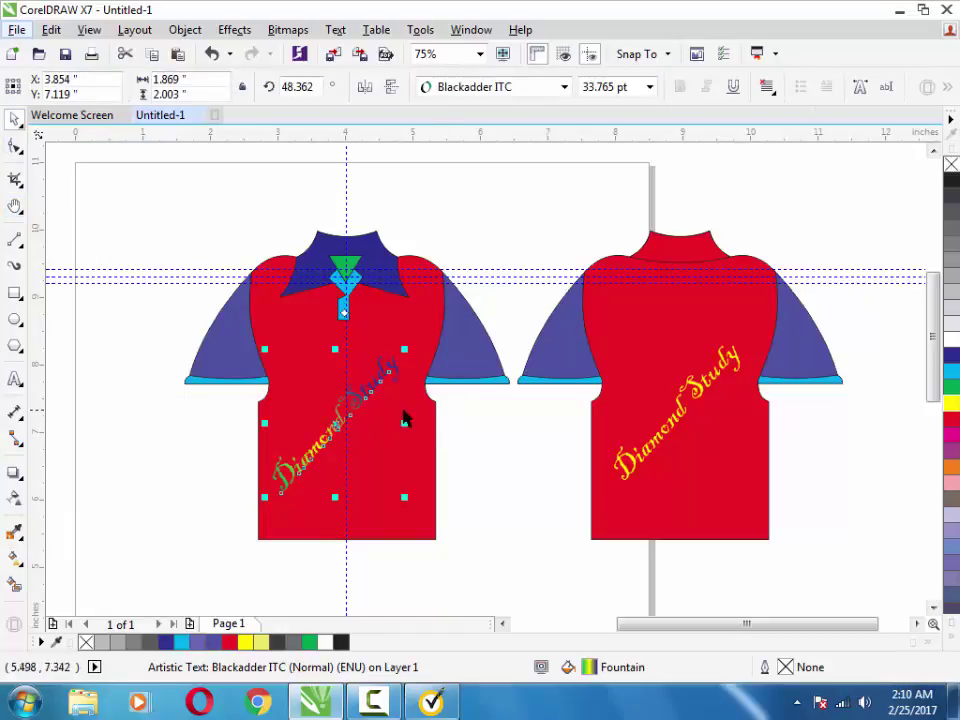
# - Replace the back shirt's text with a copy of the front gradient text
pyautogui.click(688, 427)
pyautogui.press('Delete')
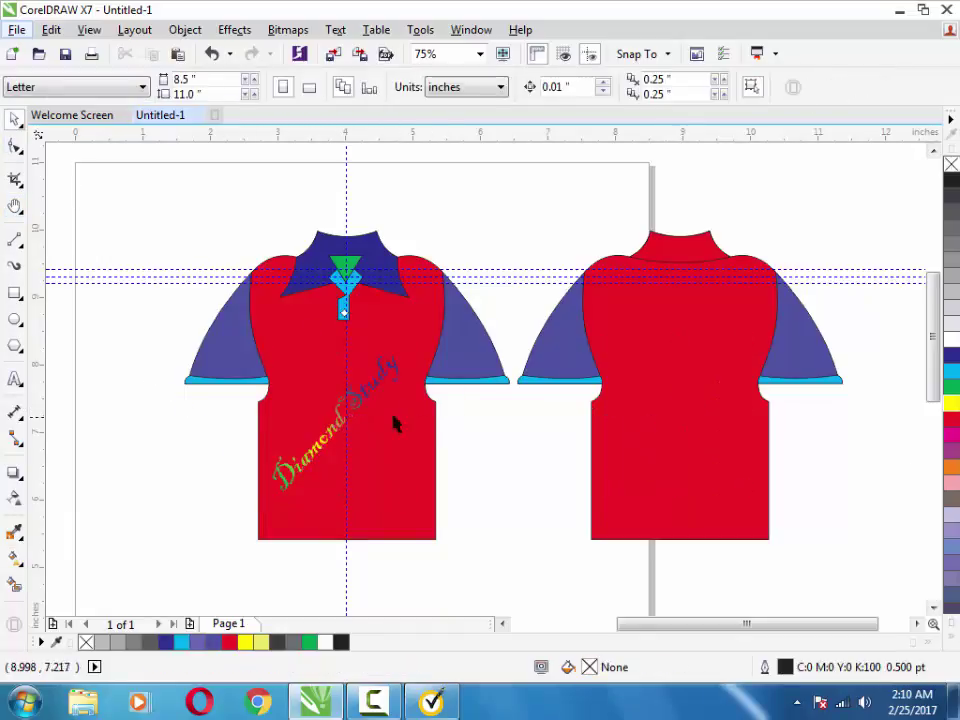
pyautogui.click(341, 427)
pyautogui.press('g')
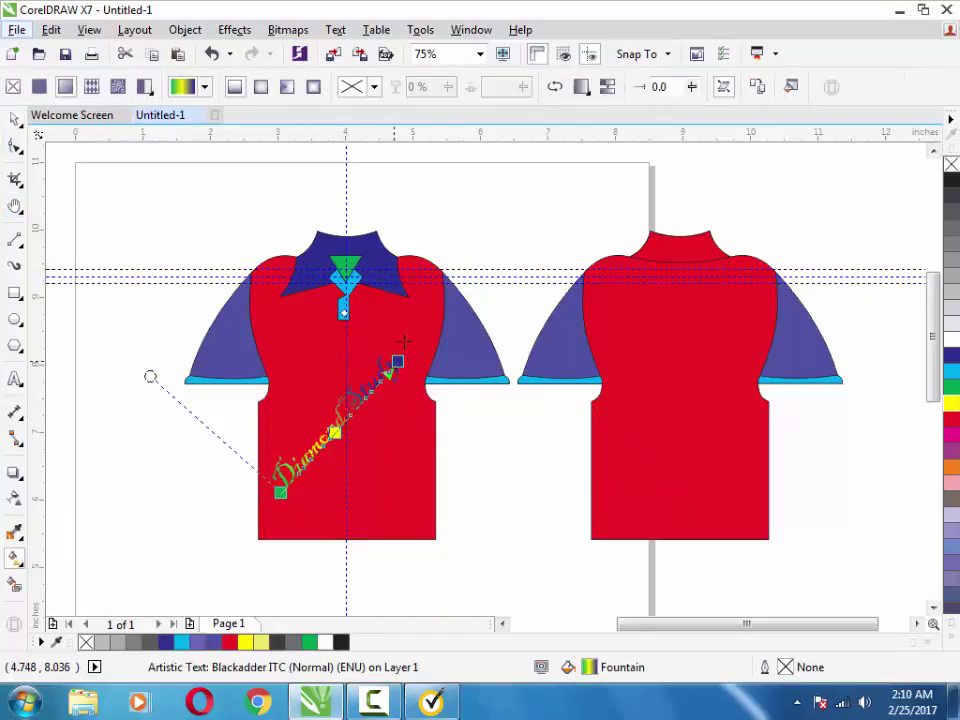
pyautogui.click(14, 118)
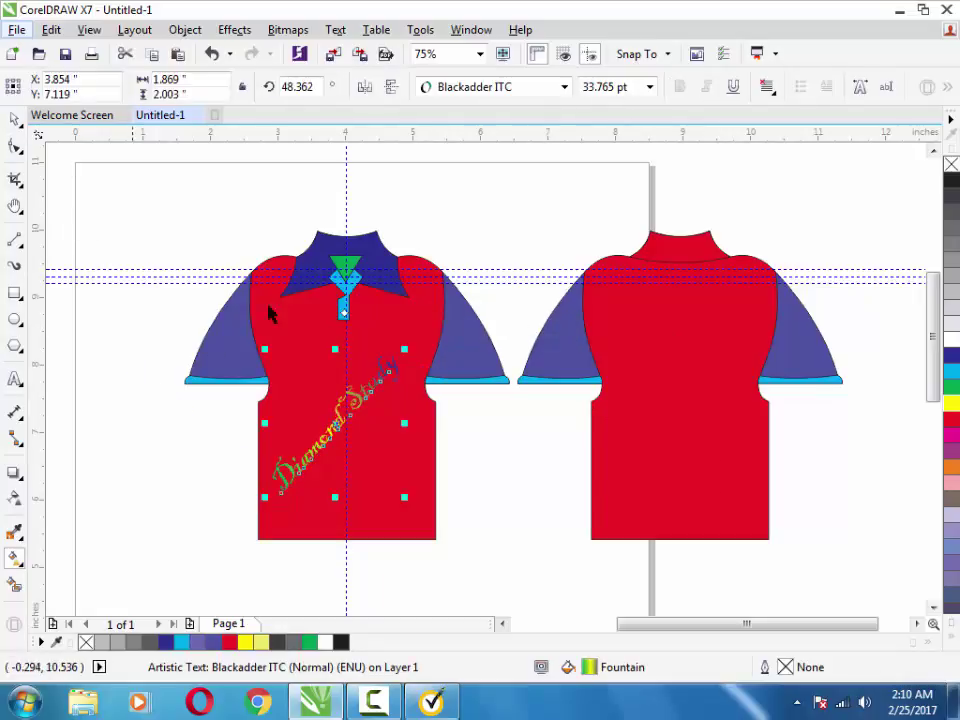
pyautogui.moveTo(337, 427); pyautogui.dragTo(683, 427)
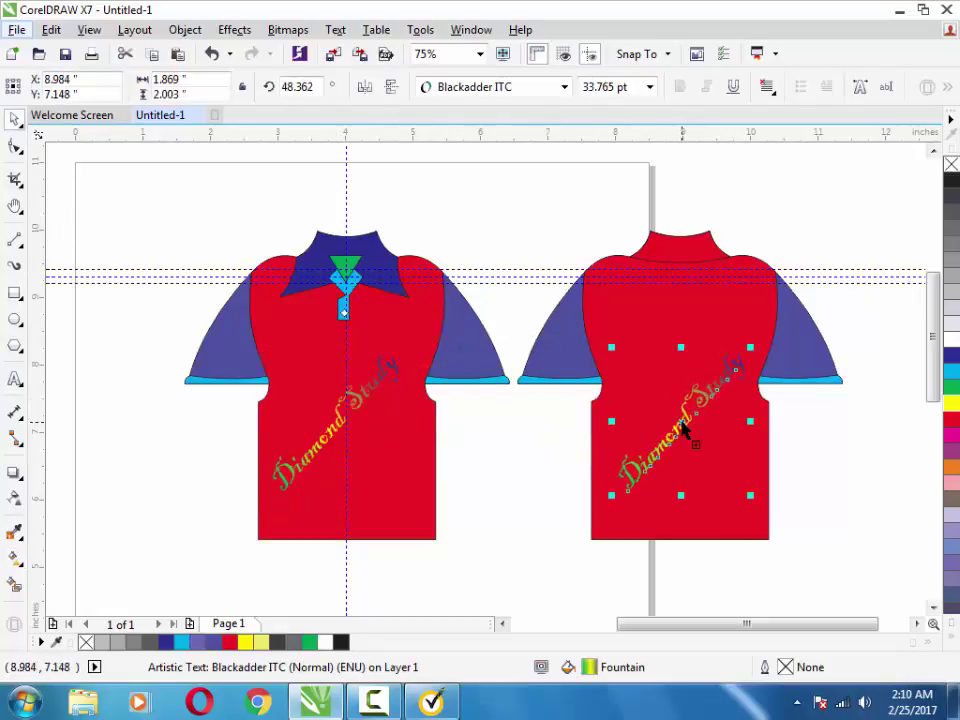
pyautogui.click(348, 193)
# - Delete the vertical guideline and both horizontal guidelines
pyautogui.click(346, 184)
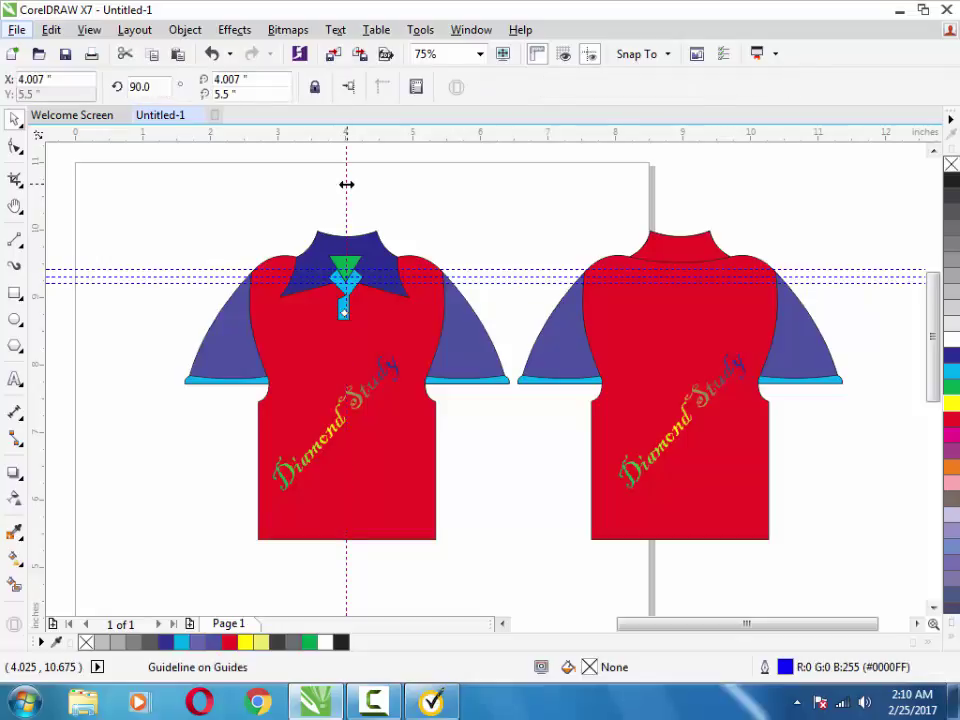
pyautogui.press('Delete')
pyautogui.doubleClick(462, 277)
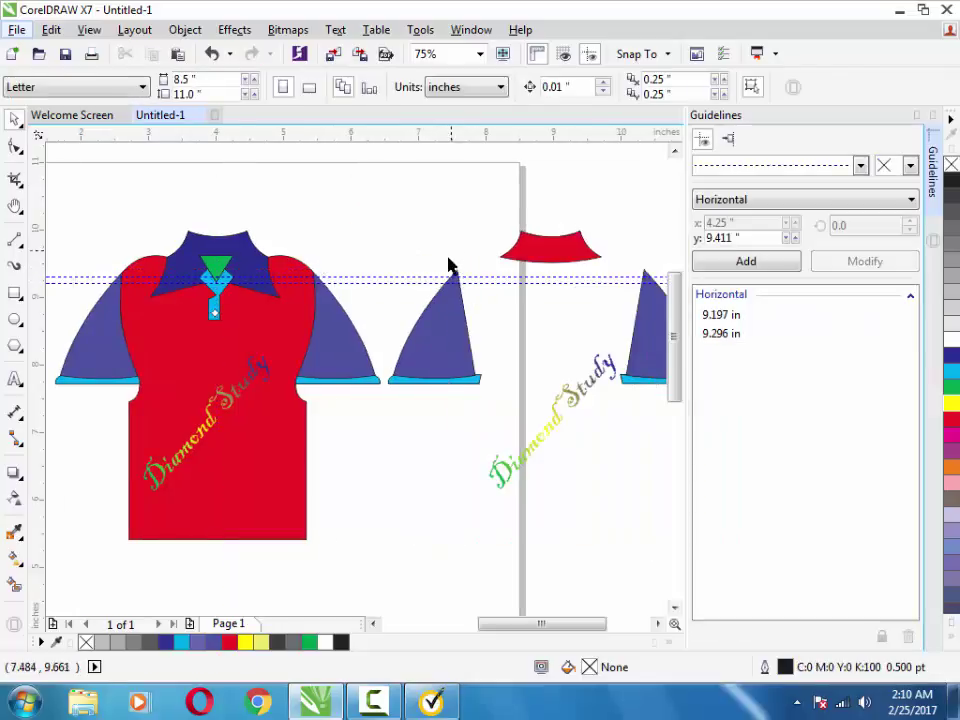
pyautogui.click(448, 265)
pyautogui.click(932, 114)
pyautogui.click(799, 274)
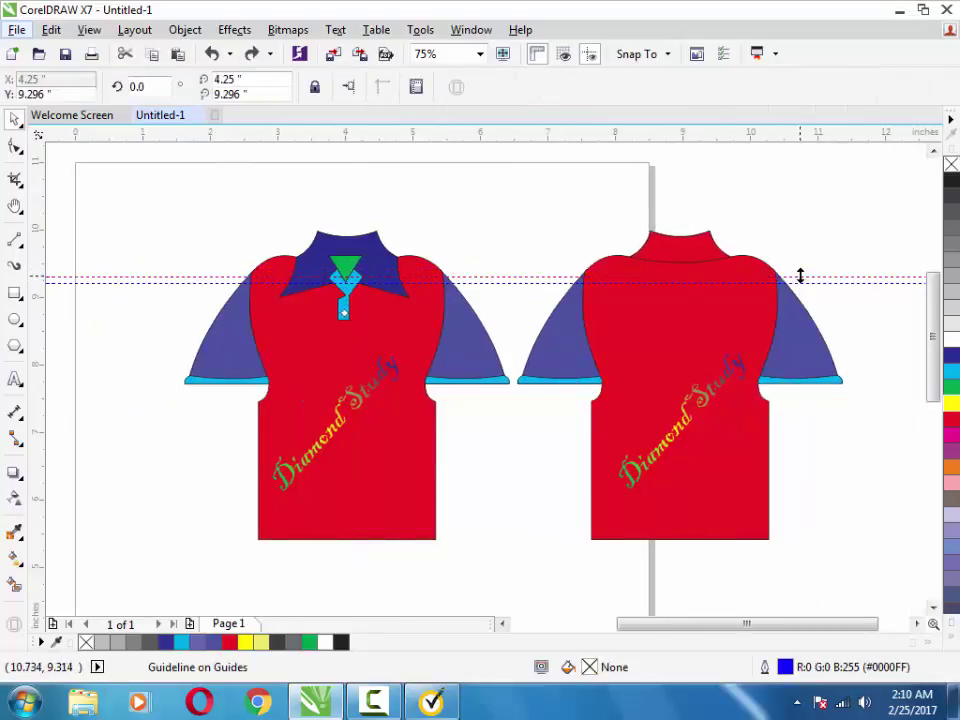
pyautogui.keyDown('shift'); pyautogui.click(799, 282); pyautogui.keyUp('shift')
pyautogui.press('Delete')
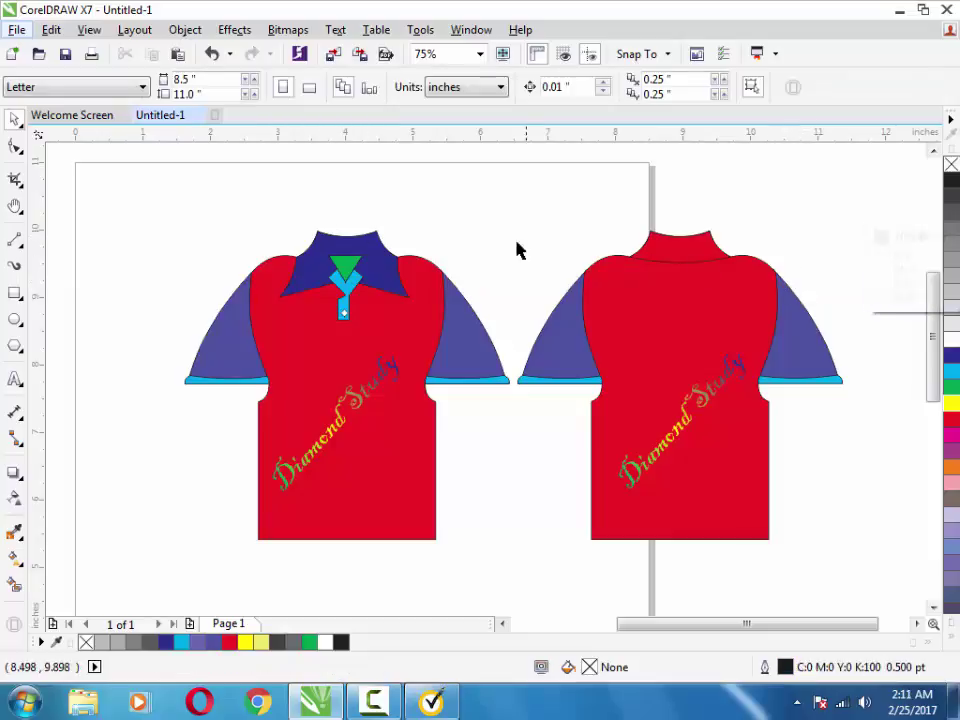
# - Export the drawing as a JPG file named 't shirt'
pyautogui.moveTo(111, 178); pyautogui.dragTo(904, 574)
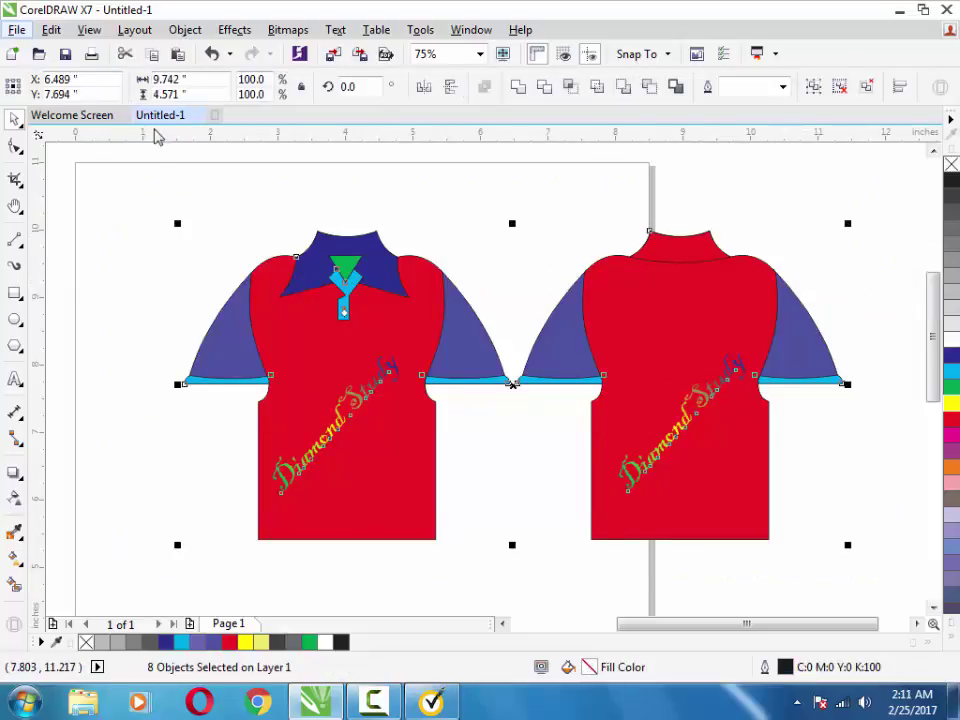
pyautogui.click(214, 150)
pyautogui.click(17, 29)
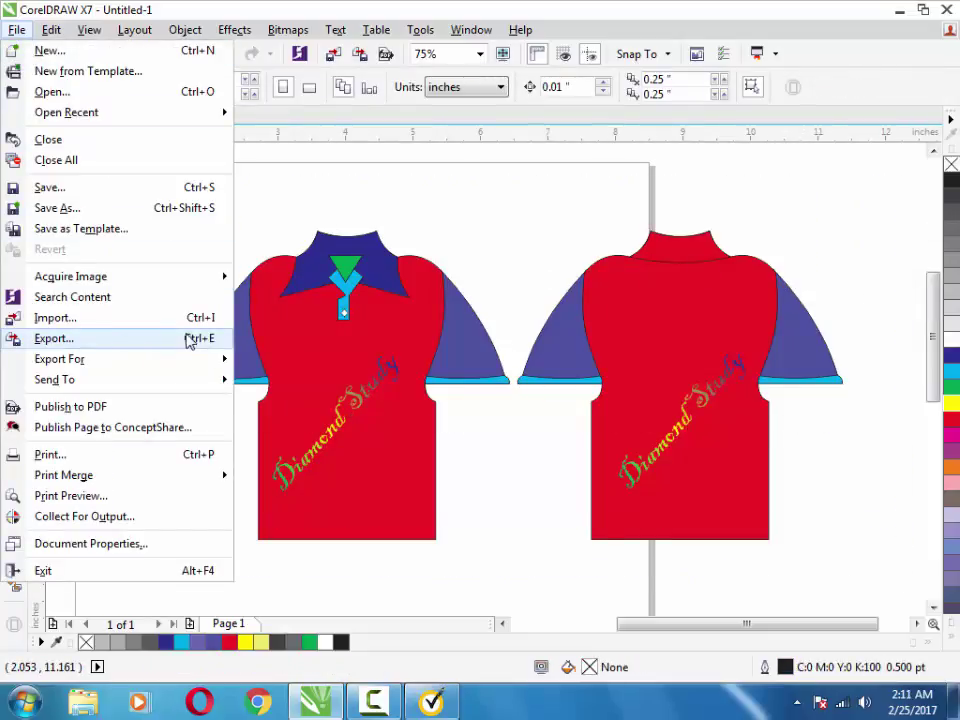
pyautogui.click(189, 341)
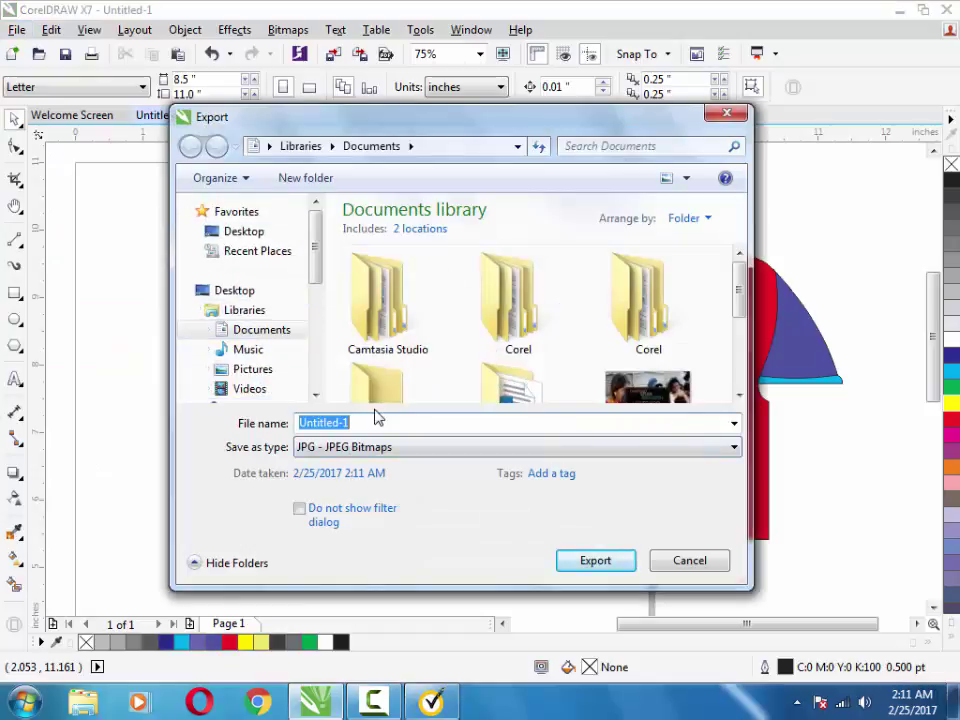
pyautogui.write('t shirt sahil')
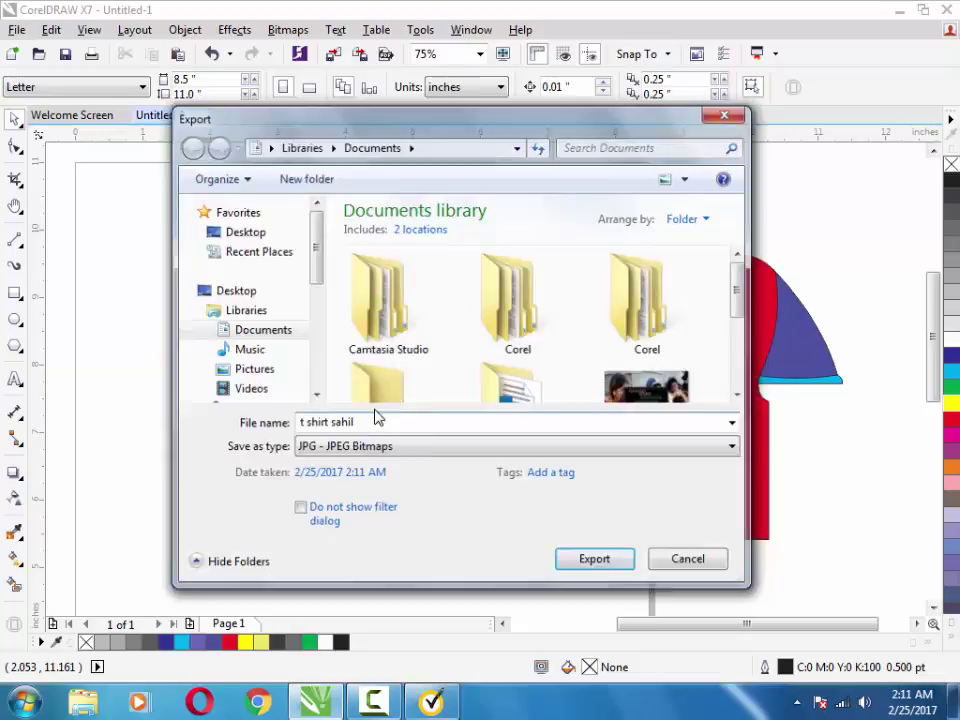
pyautogui.press('Return')
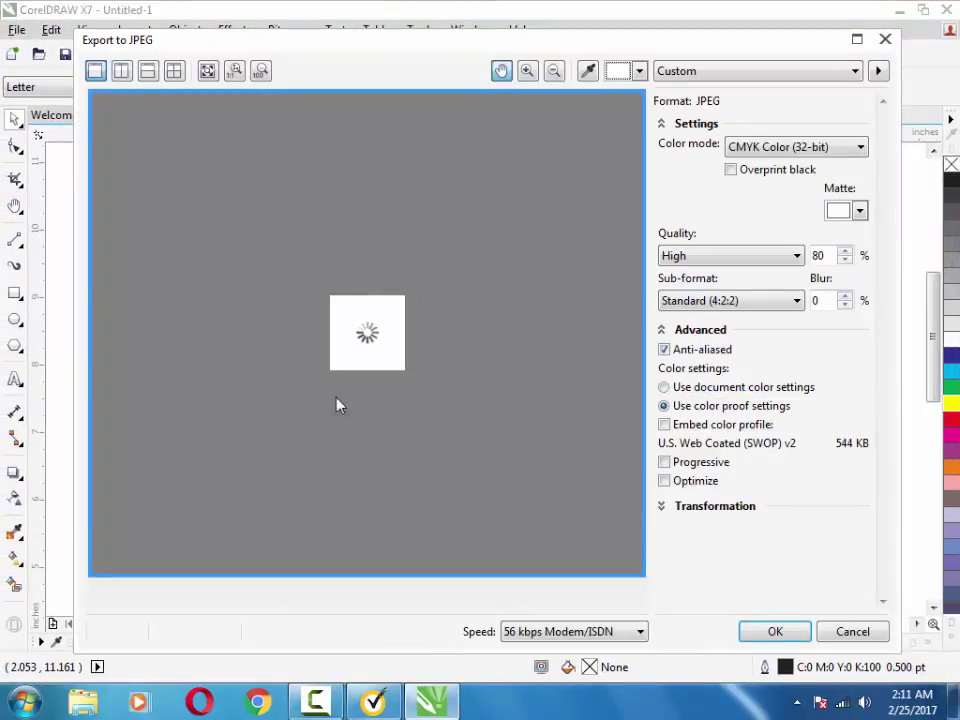
# - Accept the JPEG export settings and browse to the Documents library in File Explorer
pyautogui.click(775, 631)
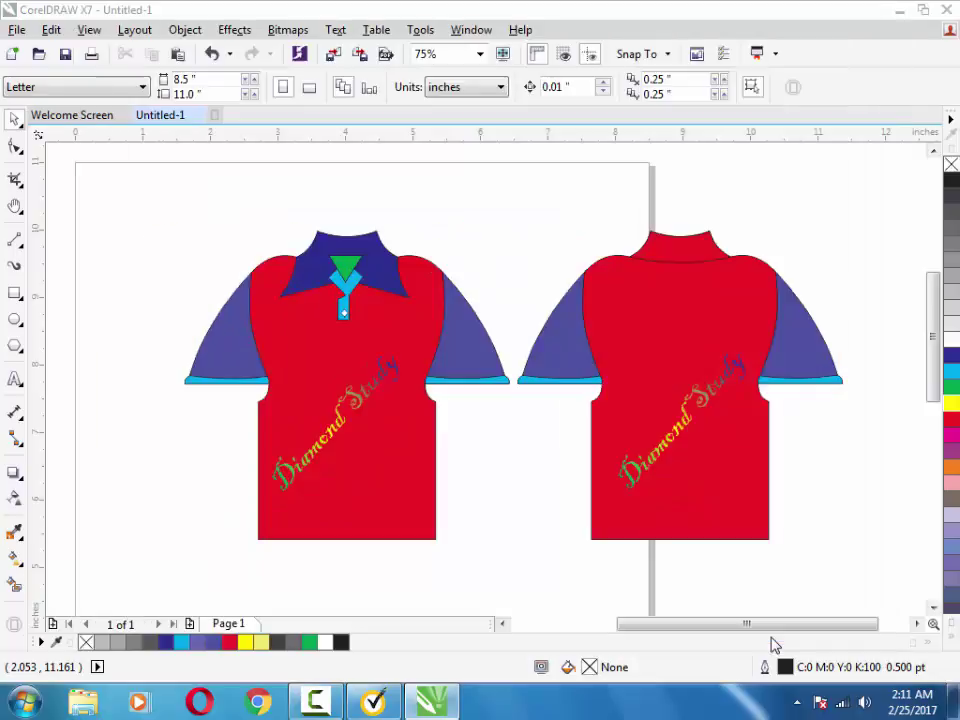
pyautogui.click(88, 703)
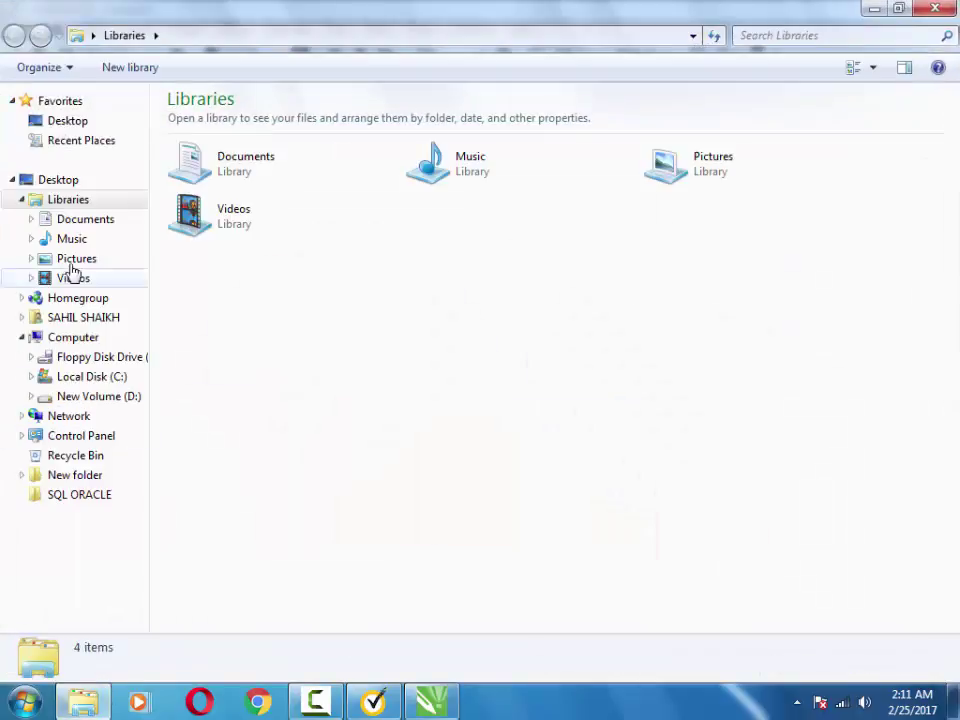
pyautogui.click(72, 258)
pyautogui.click(50, 218)
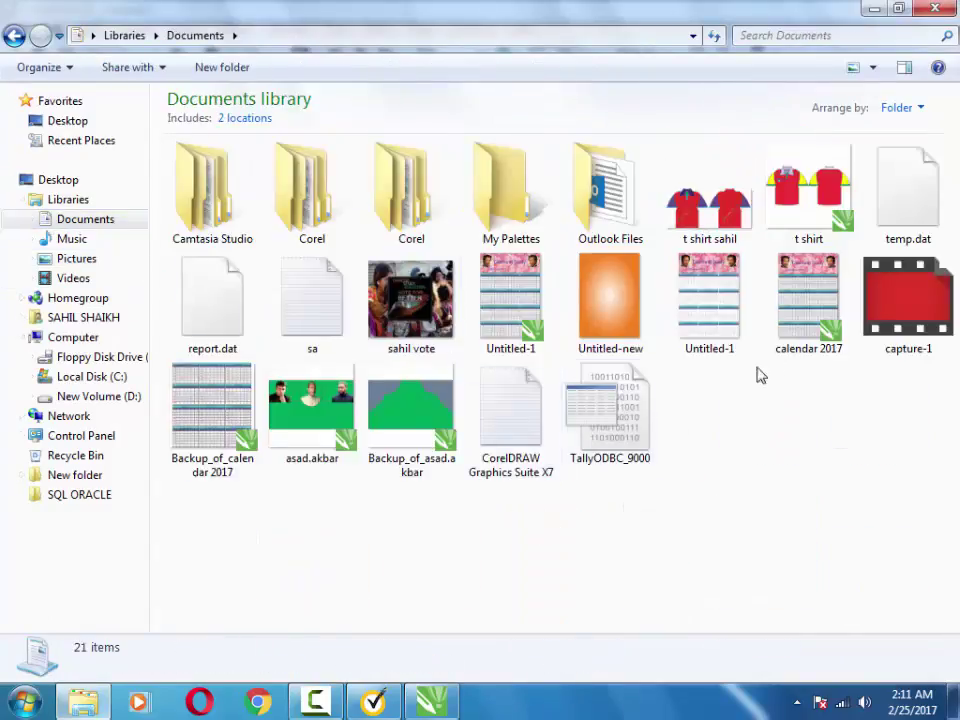
# - Preview the exported T-shirt JPEG in Windows Photo Viewer
pyautogui.click(698, 240)
pyautogui.rightClick(699, 242)
pyautogui.click(733, 176)
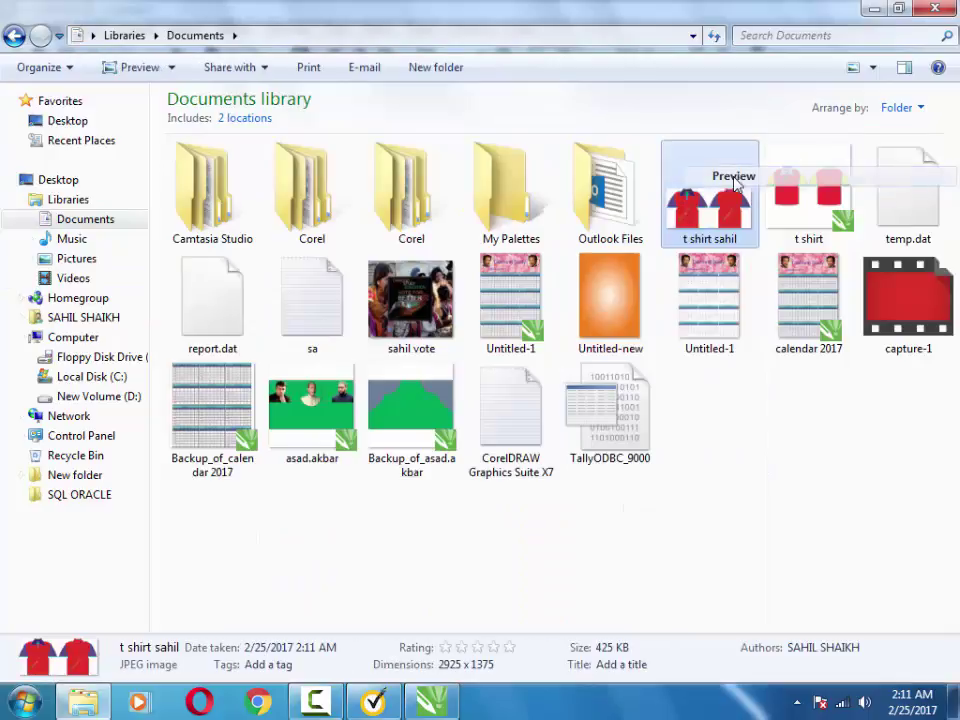